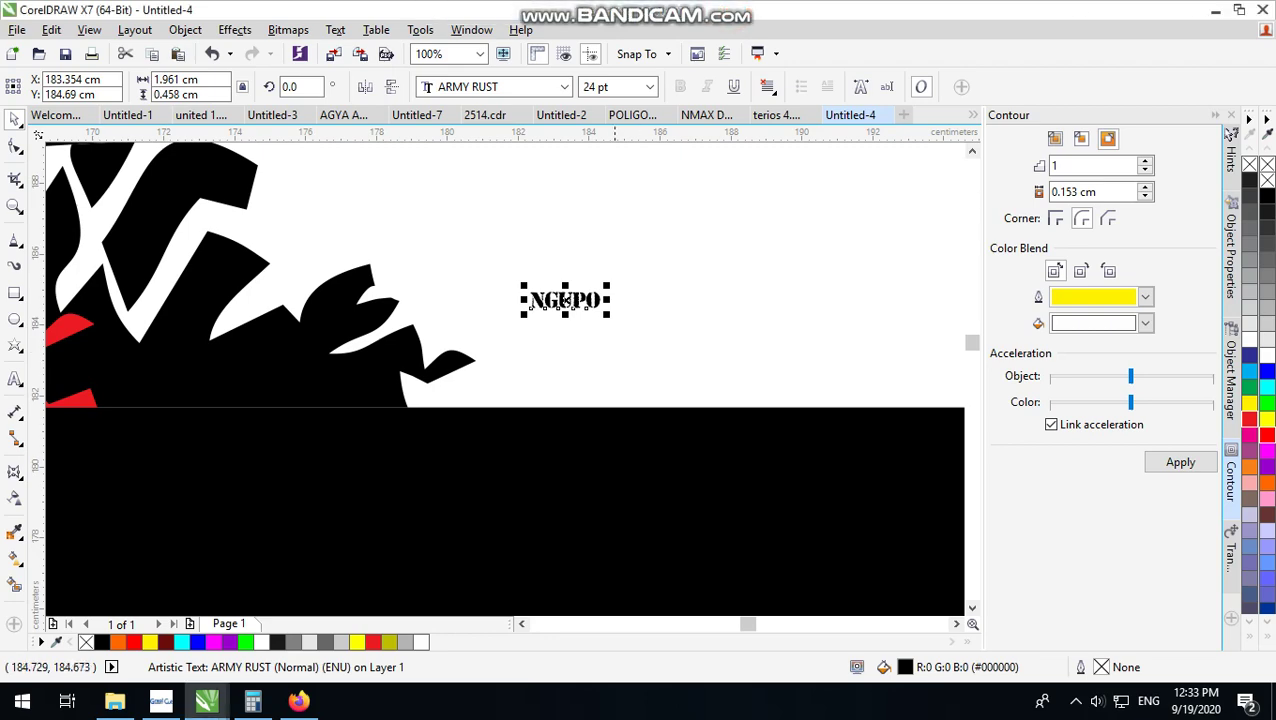
Step: Enlarge the NGUPO text to about 25.4 cm wide and place it in the white windshield banner of the front view
{"action": "scroll", "coordinate": [565, 300], "scroll_direction": "down", "scroll_amount": 2}
{"action": "left_click_drag", "start_coordinate": [611, 283], "coordinate": [749, 246]}
{"action": "scroll", "coordinate": [707, 270], "scroll_direction": "up", "scroll_amount": 1}
{"action": "left_click", "coordinate": [691, 282]}
{"action": "left_click_drag", "start_coordinate": [691, 282], "coordinate": [677, 318]}
{"action": "left_click_drag", "start_coordinate": [784, 318], "coordinate": [918, 301]}
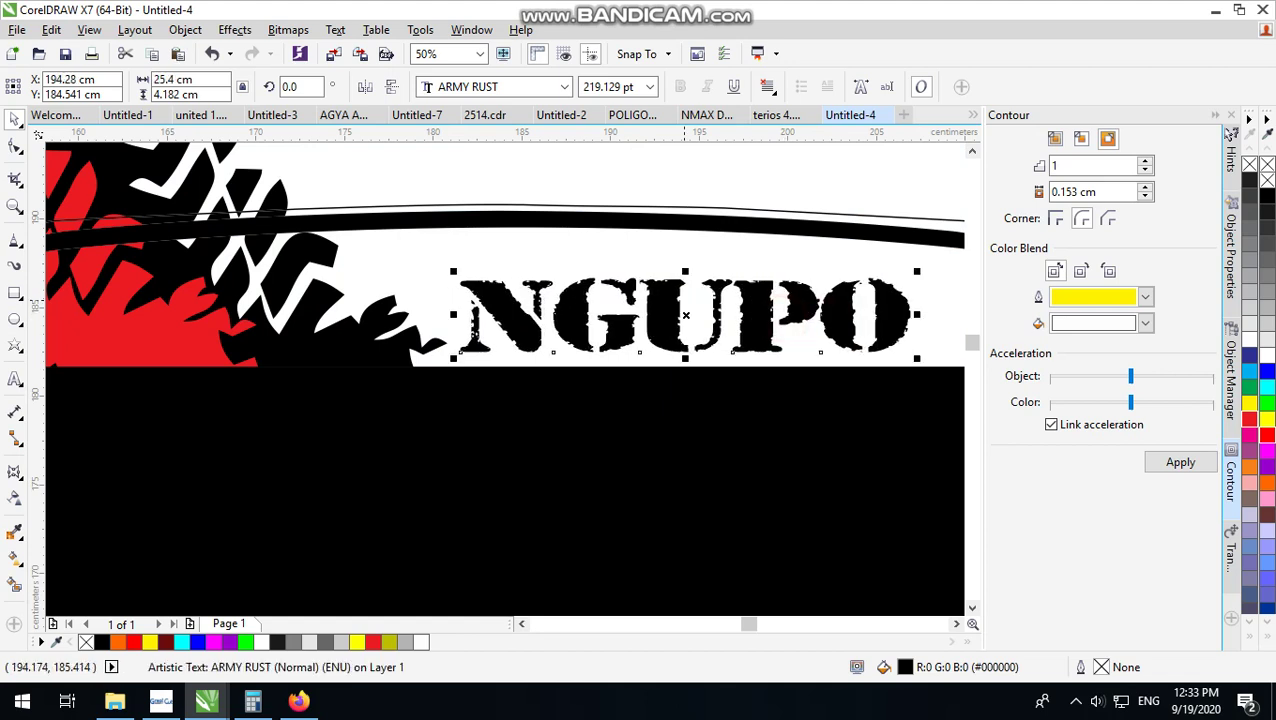
Step: Slant the NGUPO text to the right, stretch it to about 30 cm wide across the banner, and deselect it
{"action": "left_click", "coordinate": [675, 293]}
{"action": "left_click_drag", "start_coordinate": [665, 267], "coordinate": [698, 277]}
{"action": "scroll", "coordinate": [698, 277], "scroll_direction": "down", "scroll_amount": 2}
{"action": "scroll", "coordinate": [640, 300], "scroll_direction": "up", "scroll_amount": 1}
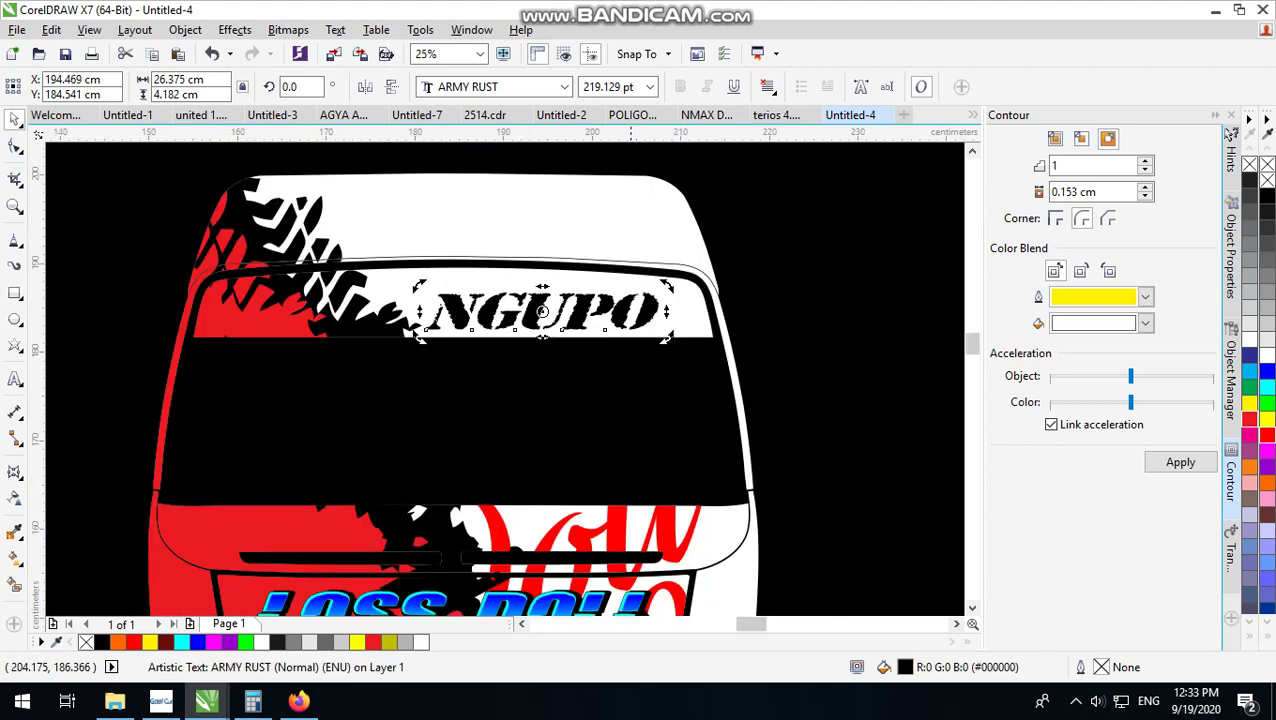
{"action": "left_click_drag", "start_coordinate": [667, 311], "coordinate": [719, 287]}
{"action": "scroll", "coordinate": [682, 311], "scroll_direction": "up", "scroll_amount": 2}
{"action": "scroll", "coordinate": [719, 287], "scroll_direction": "down", "scroll_amount": 4}
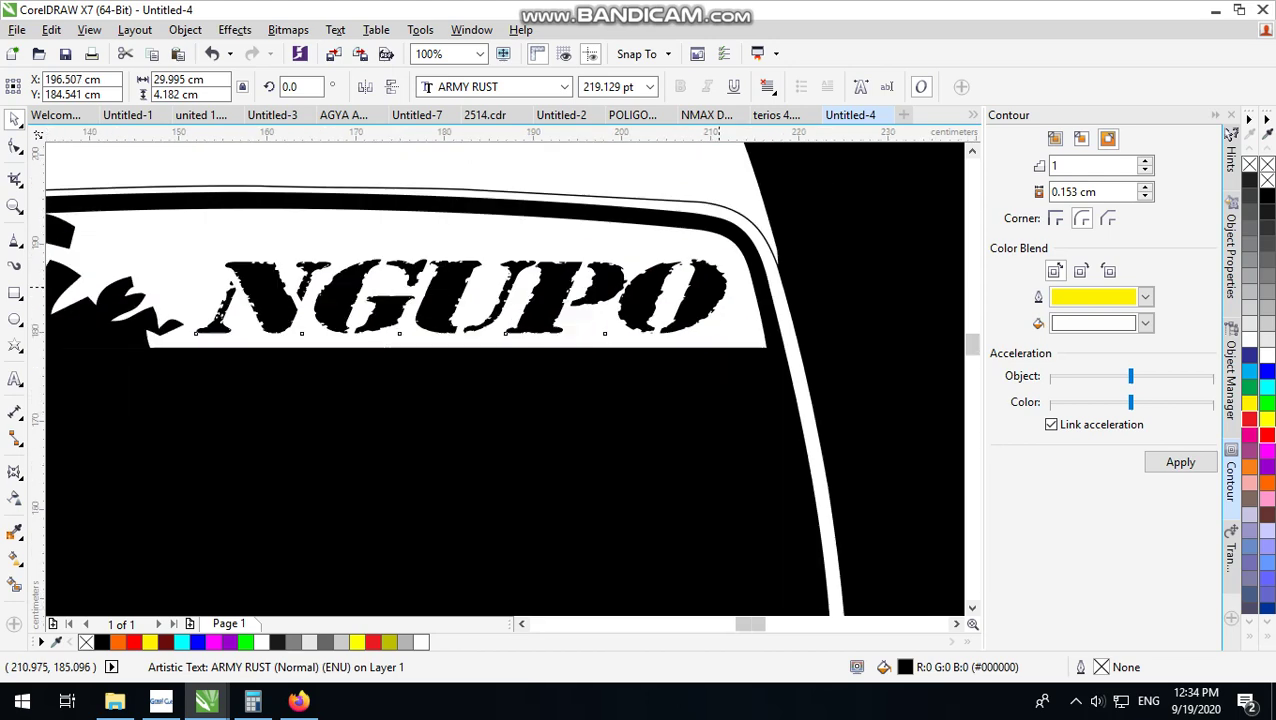
{"action": "scroll", "coordinate": [593, 297], "scroll_direction": "down", "scroll_amount": 1}
{"action": "scroll", "coordinate": [627, 385], "scroll_direction": "up", "scroll_amount": 1}
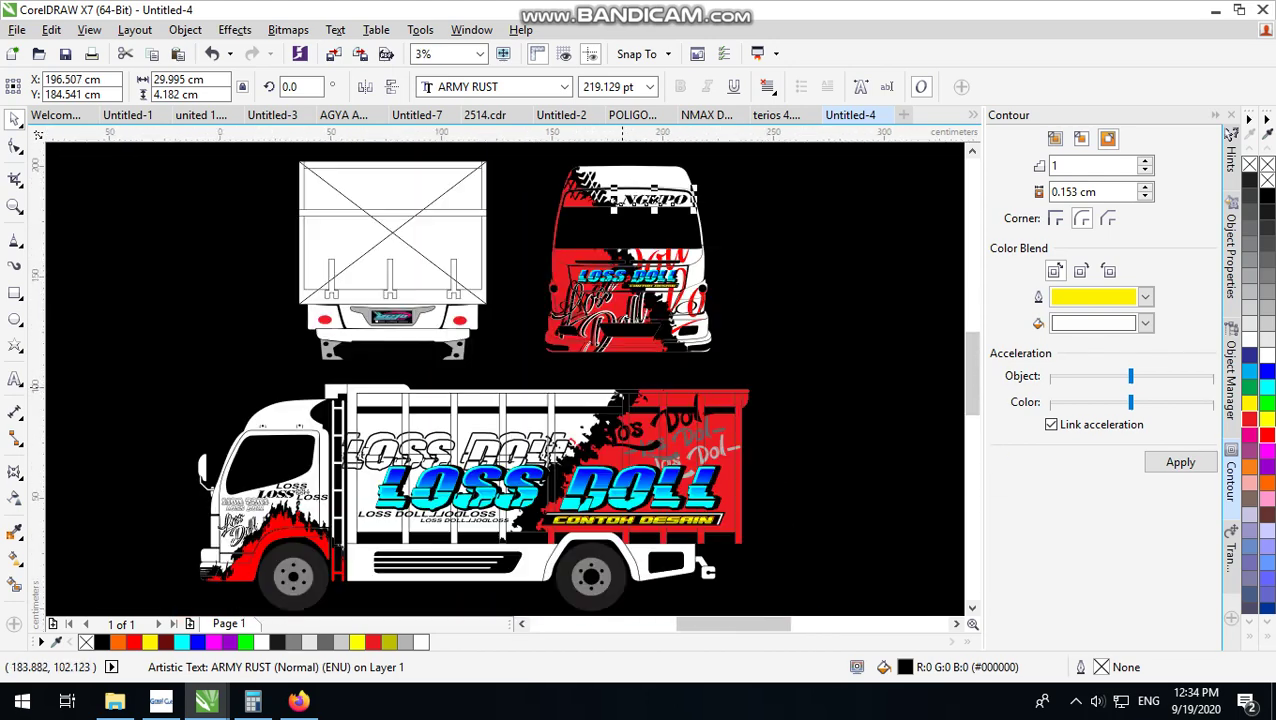
{"action": "scroll", "coordinate": [441, 379], "scroll_direction": "down", "scroll_amount": 1}
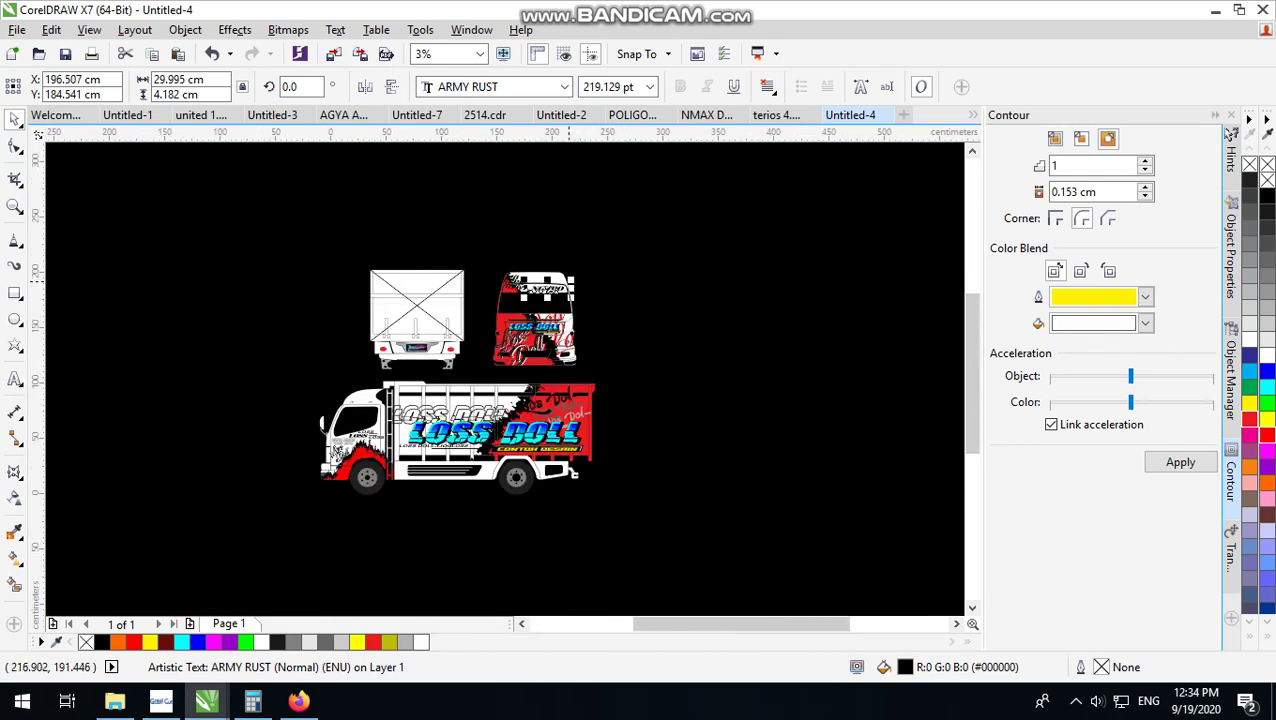
{"action": "scroll", "coordinate": [500, 256], "scroll_direction": "down", "scroll_amount": 1}
{"action": "left_click", "coordinate": [903, 250]}
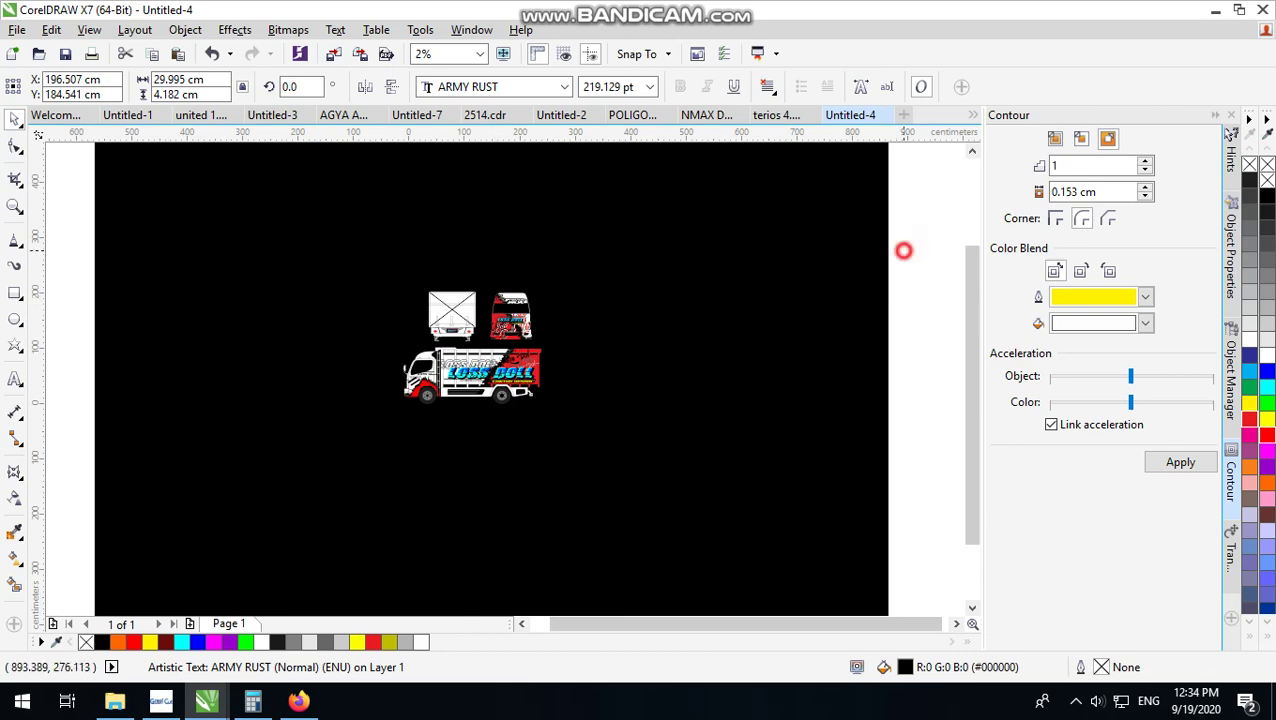
Step: Paste the copied red shape with its black splatter edge and PowerClip it inside the truck's rear panel
{"action": "scroll", "coordinate": [570, 355], "scroll_direction": "up", "scroll_amount": 1}
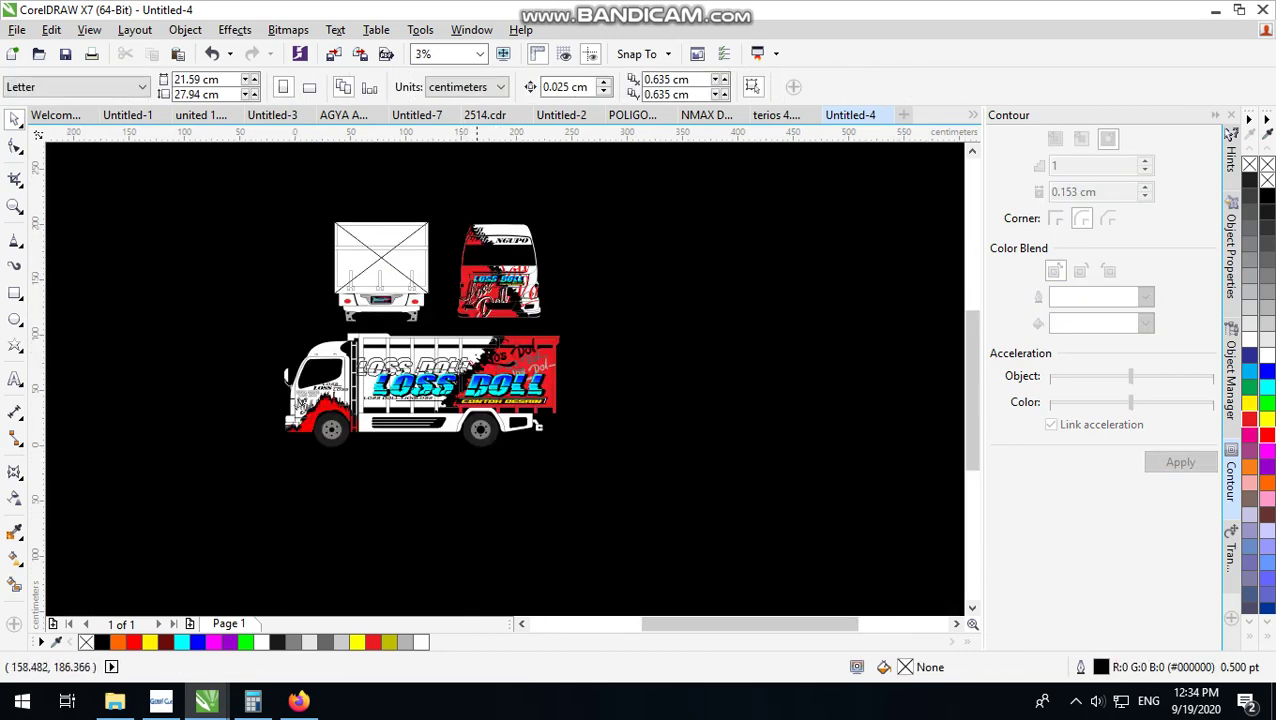
{"action": "scroll", "coordinate": [476, 255], "scroll_direction": "up", "scroll_amount": 1}
{"action": "scroll", "coordinate": [463, 300], "scroll_direction": "down", "scroll_amount": 4}
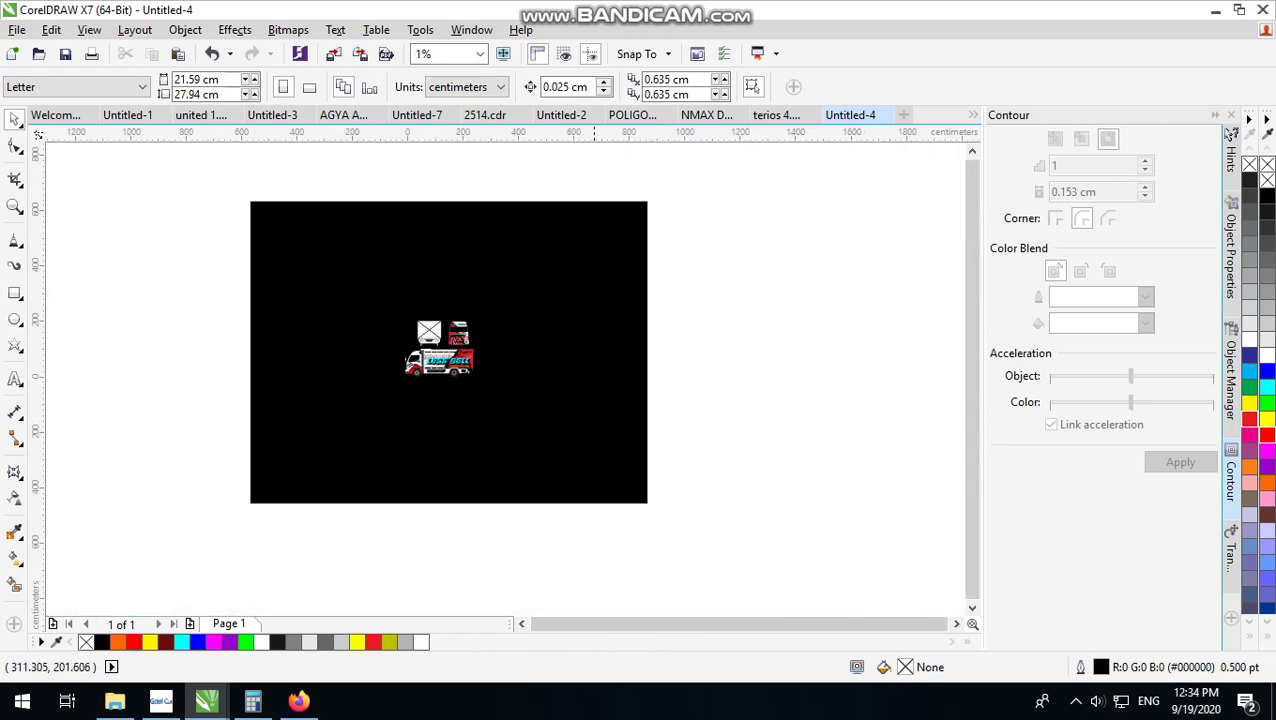
{"action": "right_click", "coordinate": [693, 275]}
{"action": "left_click", "coordinate": [741, 397]}
{"action": "scroll", "coordinate": [448, 362], "scroll_direction": "up", "scroll_amount": 2}
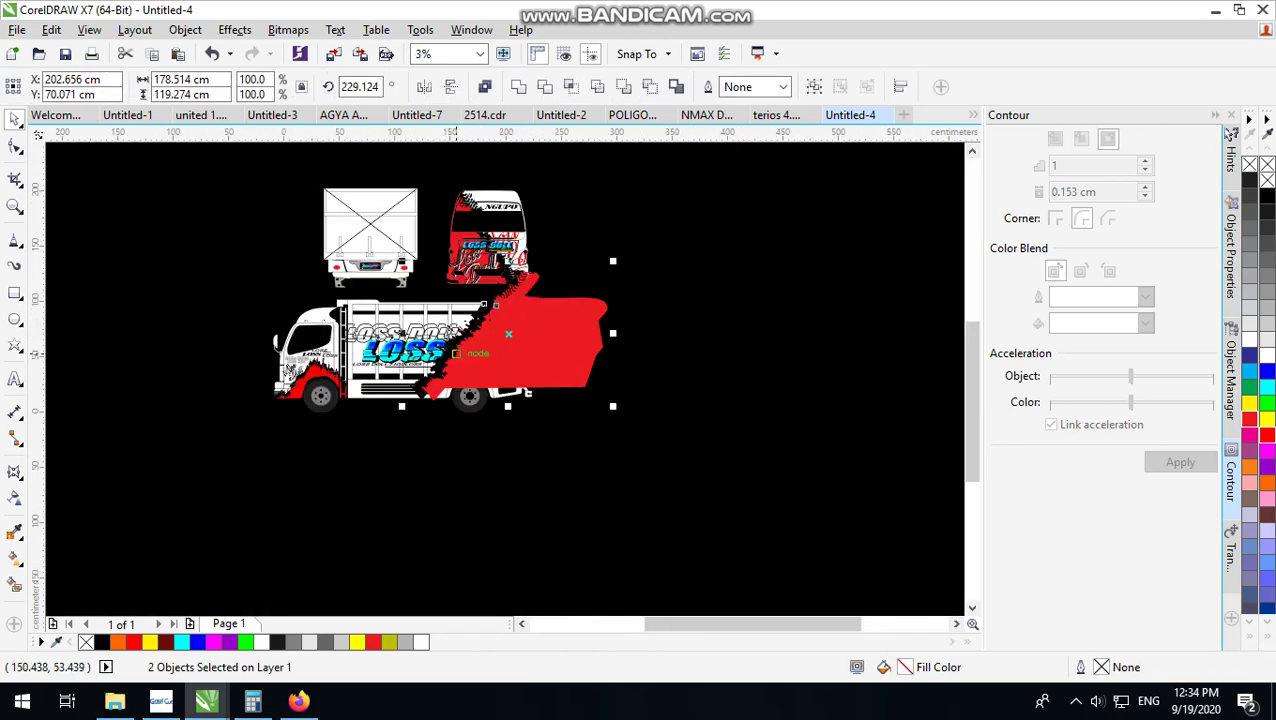
{"action": "left_click_drag", "start_coordinate": [528, 352], "coordinate": [398, 230]}
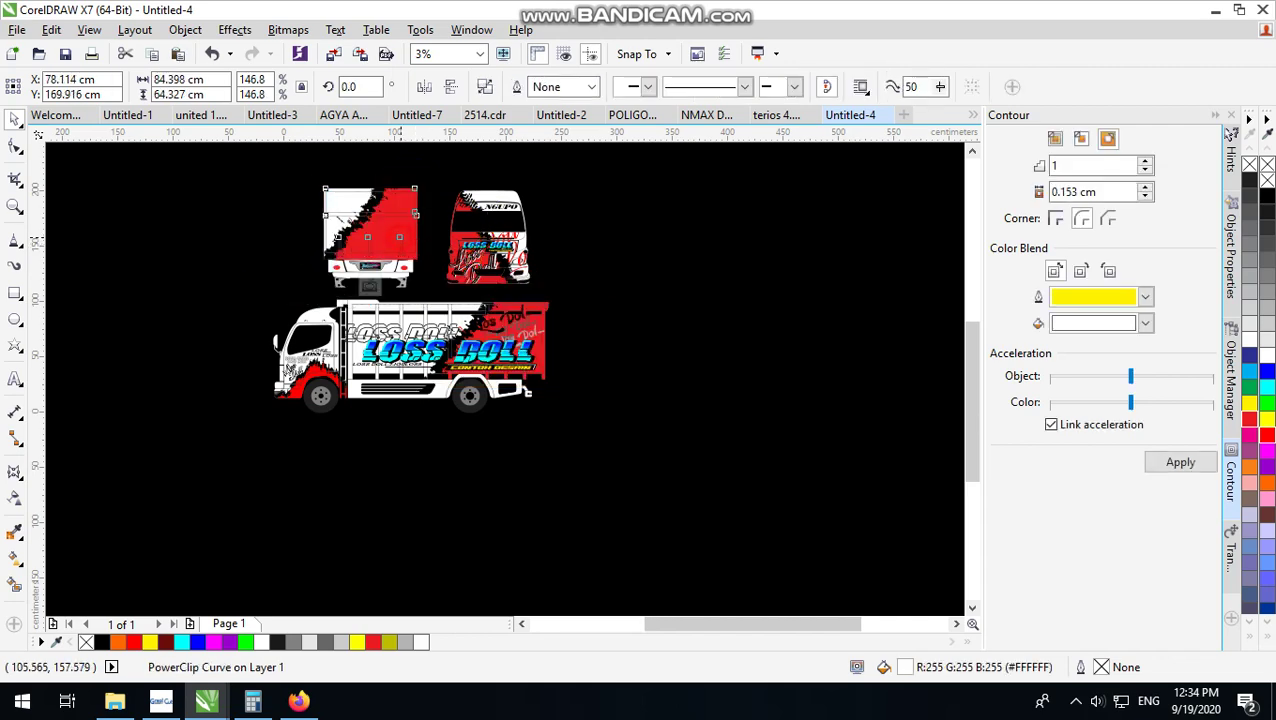
Step: Group the red shape and black splatter inside the rear panel's PowerClip and mirror the group horizontally
{"action": "left_click", "coordinate": [321, 285]}
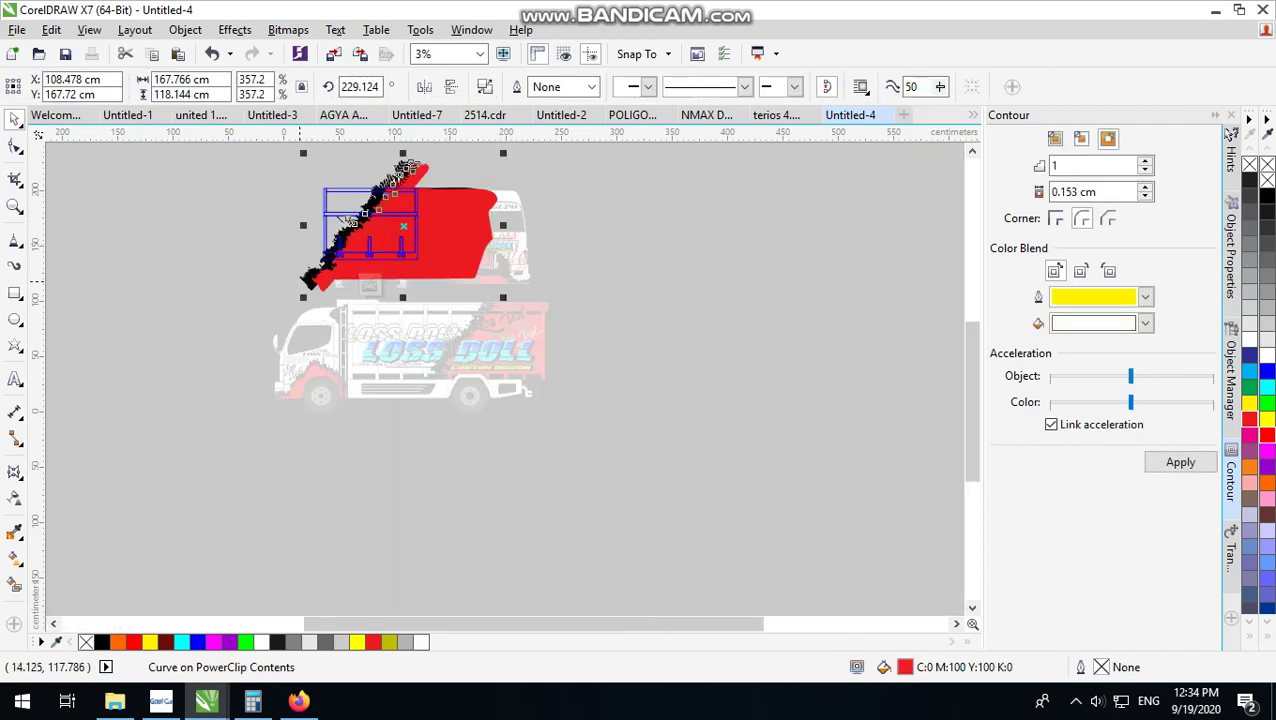
{"action": "scroll", "coordinate": [320, 280], "scroll_direction": "up", "scroll_amount": 2}
{"action": "left_click", "coordinate": [234, 298], "text": "shift"}
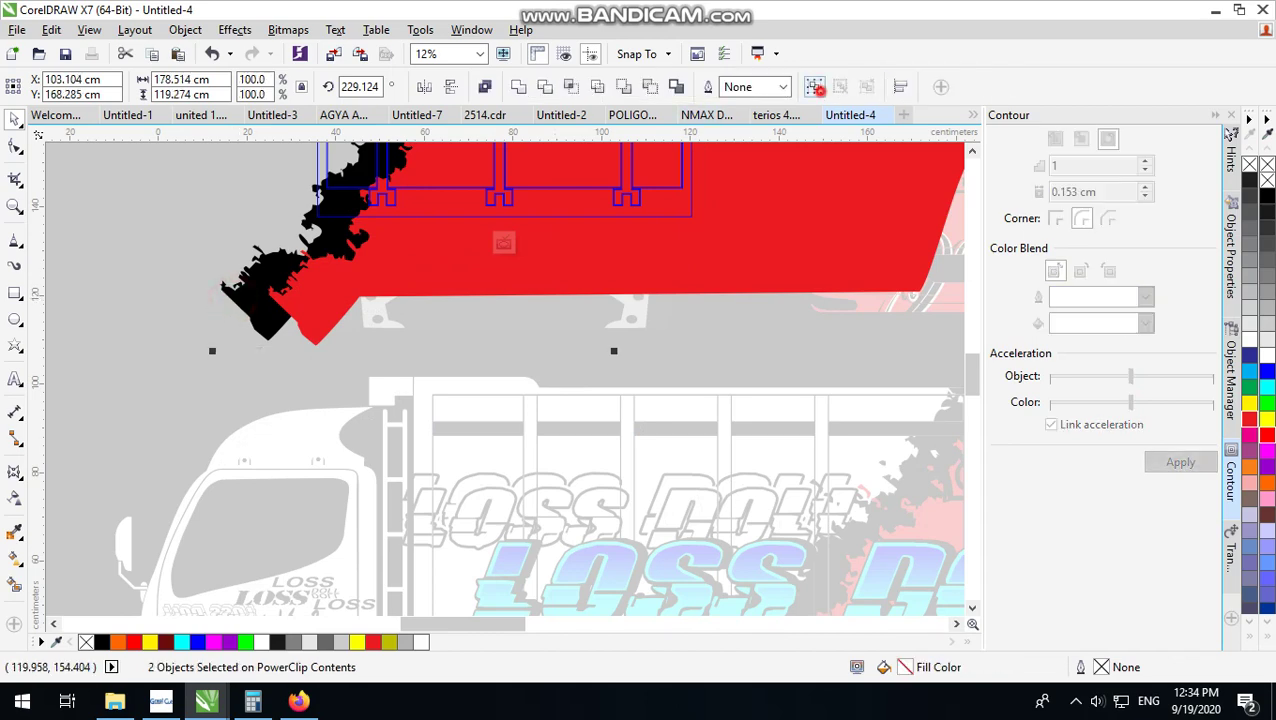
{"action": "left_click", "coordinate": [816, 87]}
{"action": "left_click", "coordinate": [424, 87]}
{"action": "scroll", "coordinate": [600, 358], "scroll_direction": "down", "scroll_amount": 2}
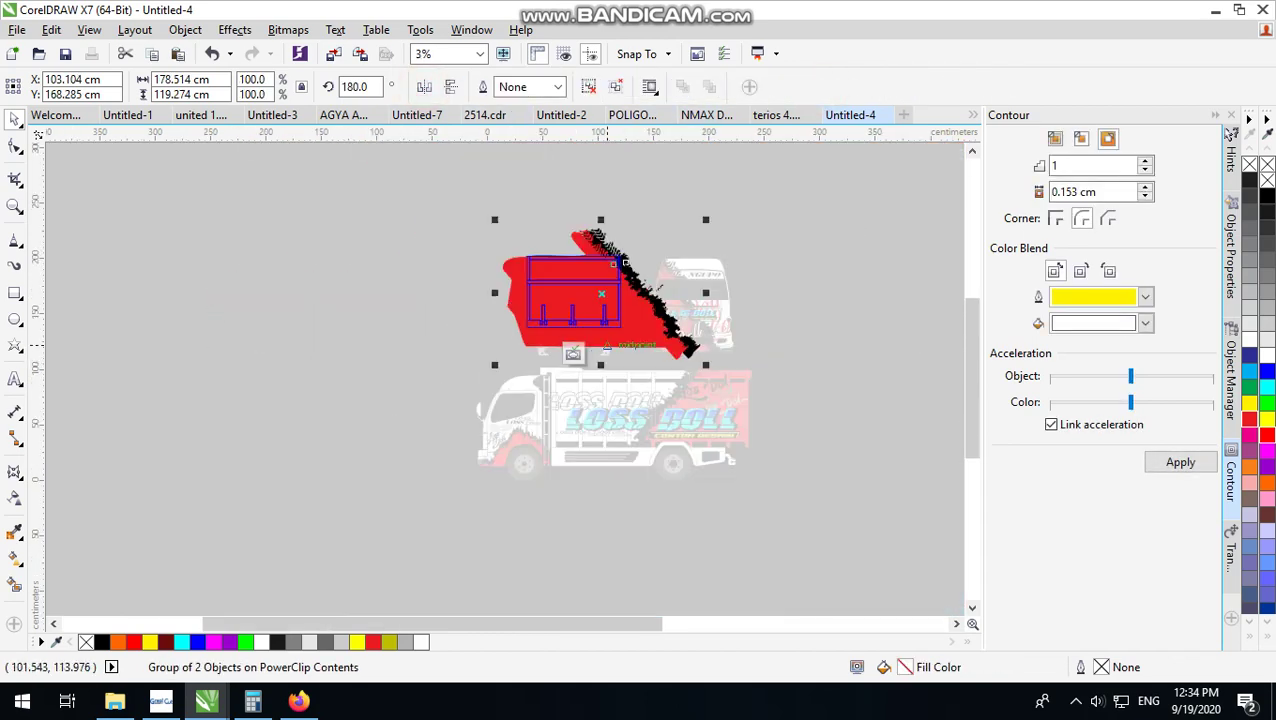
Step: Reposition the mirrored group so its splatter edge runs diagonally across the rear panel, and finish editing the PowerClip contents
{"action": "left_click_drag", "start_coordinate": [634, 323], "coordinate": [568, 319]}
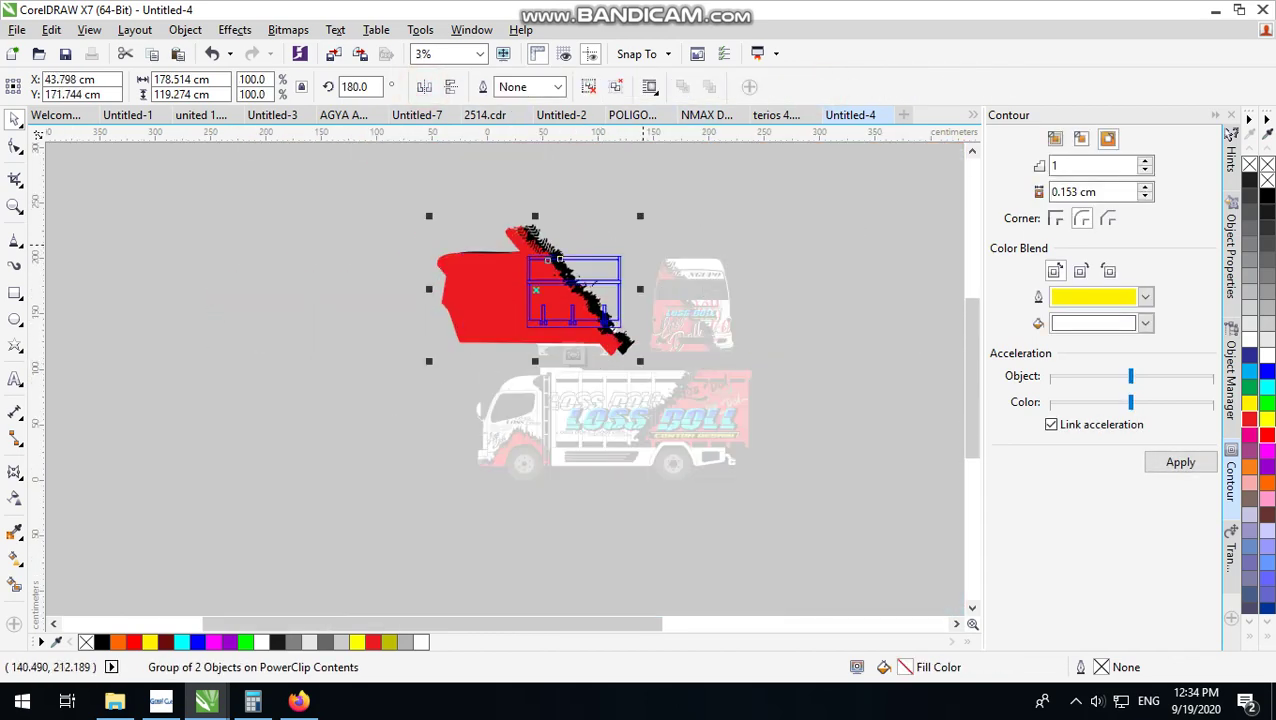
{"action": "scroll", "coordinate": [569, 318], "scroll_direction": "up", "scroll_amount": 1}
{"action": "left_click_drag", "start_coordinate": [562, 369], "coordinate": [569, 402]}
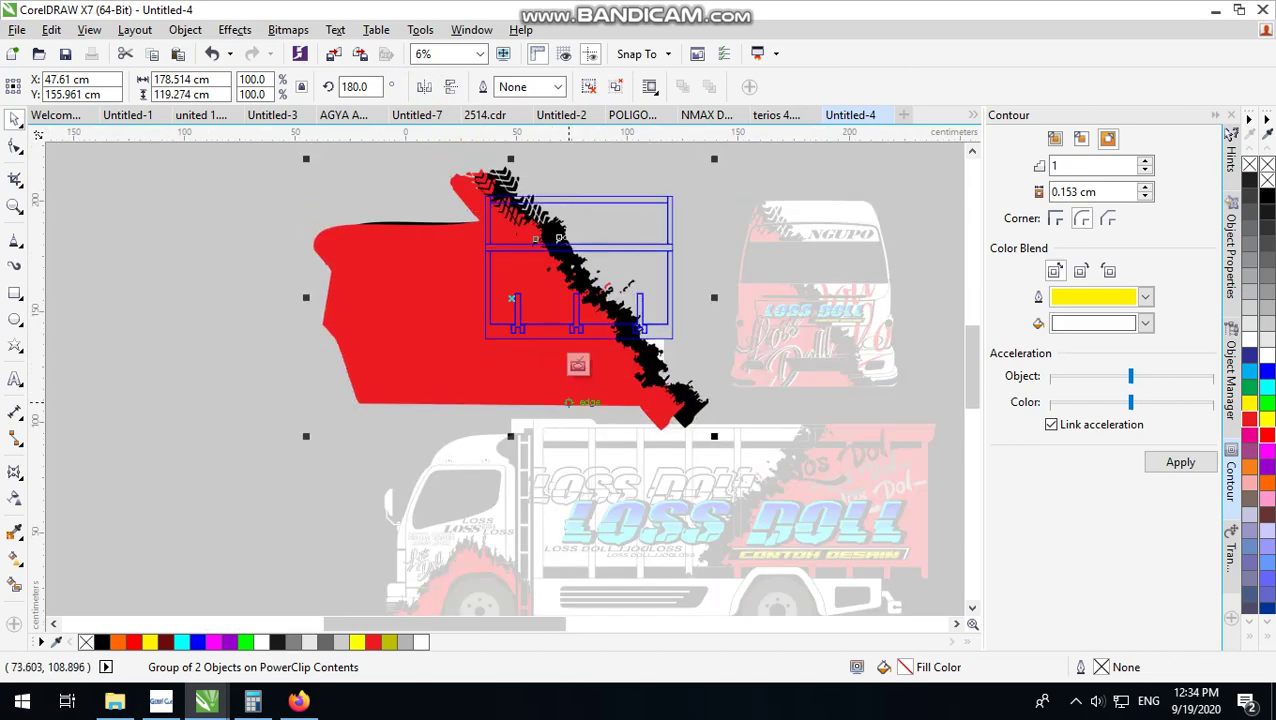
{"action": "left_click", "coordinate": [712, 233]}
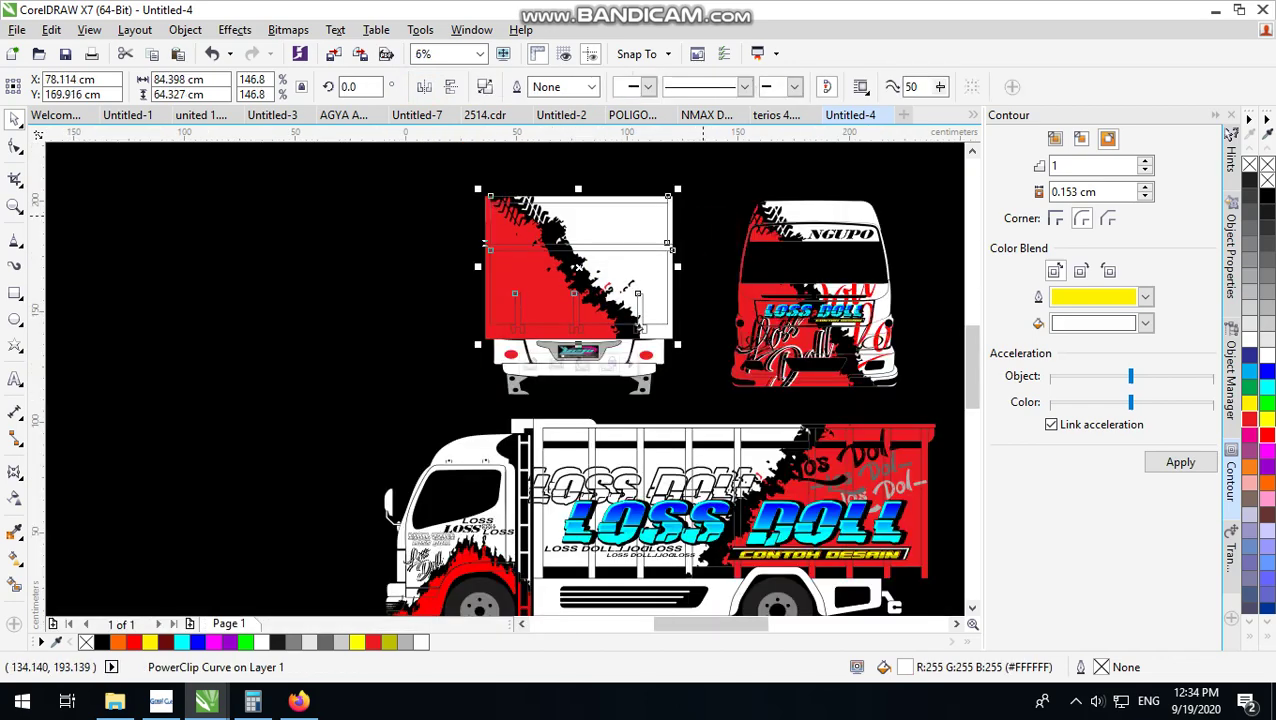
{"action": "left_click", "coordinate": [706, 200]}
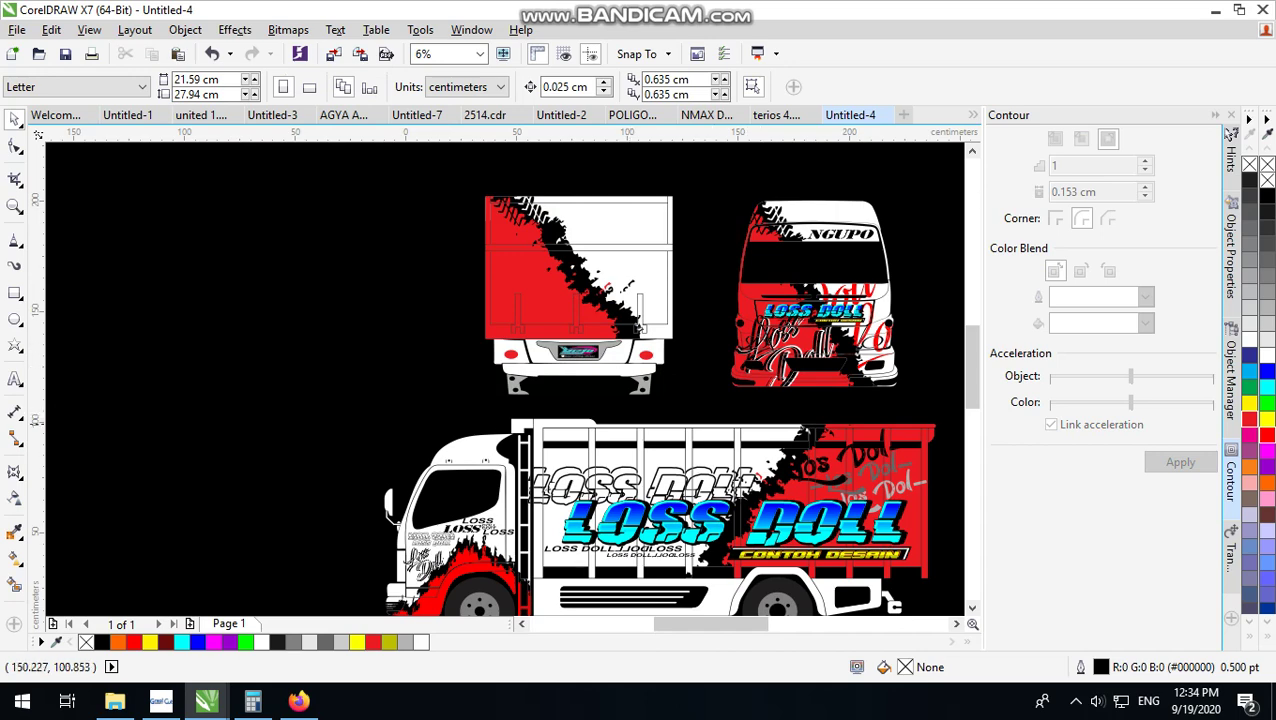
Step: Examine the design on the truck's rear, front and side views
{"action": "scroll", "coordinate": [704, 428], "scroll_direction": "down", "scroll_amount": 2}
{"action": "scroll", "coordinate": [755, 430], "scroll_direction": "up", "scroll_amount": 3}
{"action": "scroll", "coordinate": [650, 354], "scroll_direction": "down", "scroll_amount": 2}
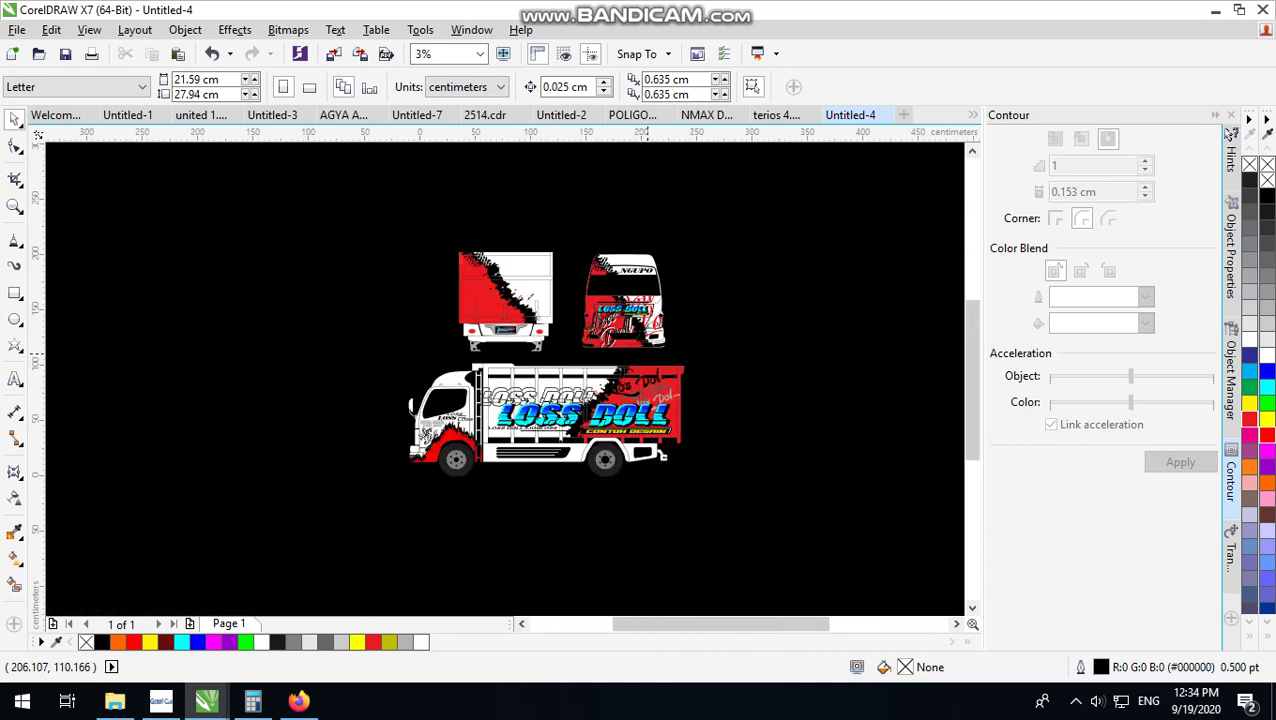
{"action": "scroll", "coordinate": [608, 363], "scroll_direction": "up", "scroll_amount": 2}
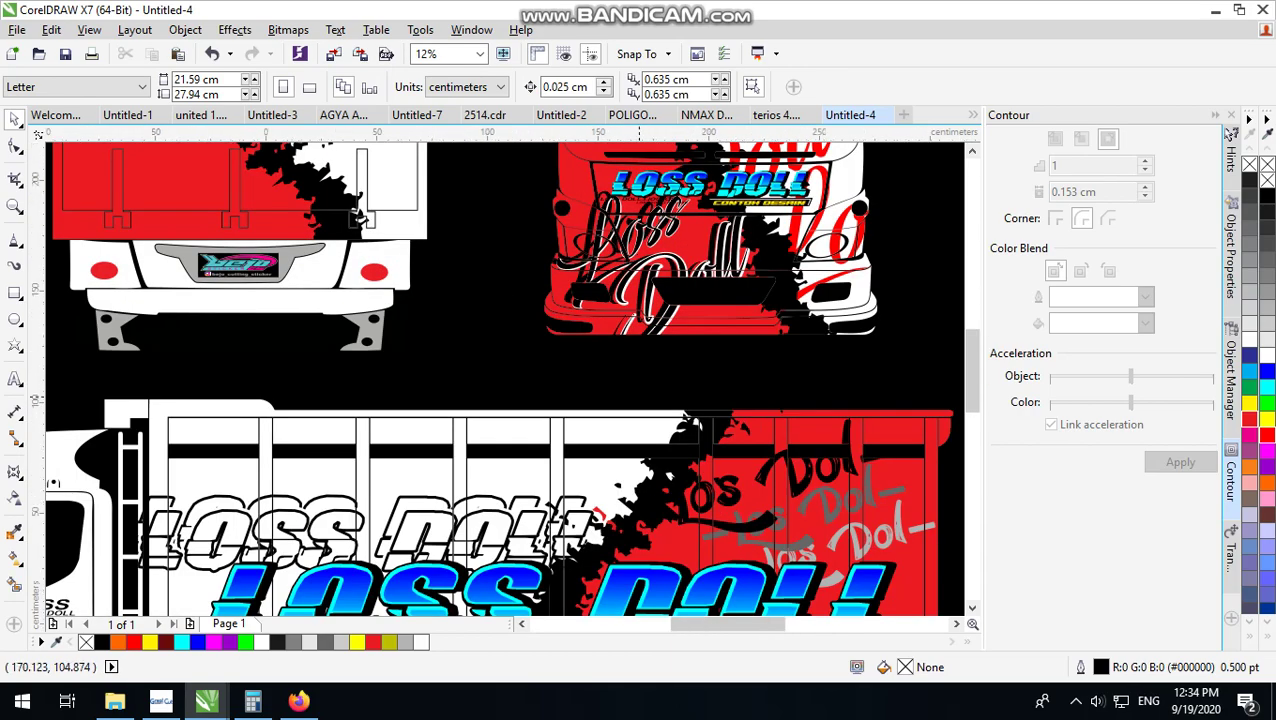
{"action": "scroll", "coordinate": [540, 430], "scroll_direction": "down", "scroll_amount": 2}
{"action": "scroll", "coordinate": [520, 459], "scroll_direction": "up", "scroll_amount": 2}
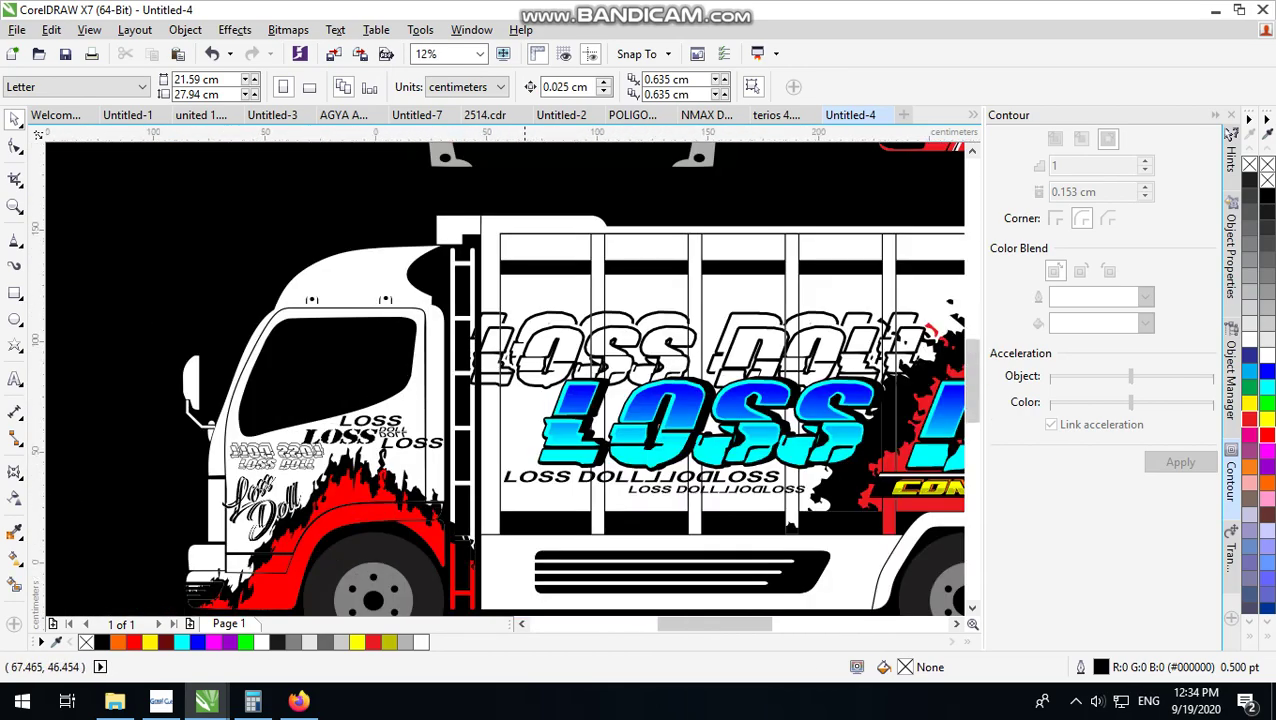
{"action": "scroll", "coordinate": [550, 430], "scroll_direction": "down", "scroll_amount": 3}
{"action": "scroll", "coordinate": [580, 398], "scroll_direction": "up", "scroll_amount": 2}
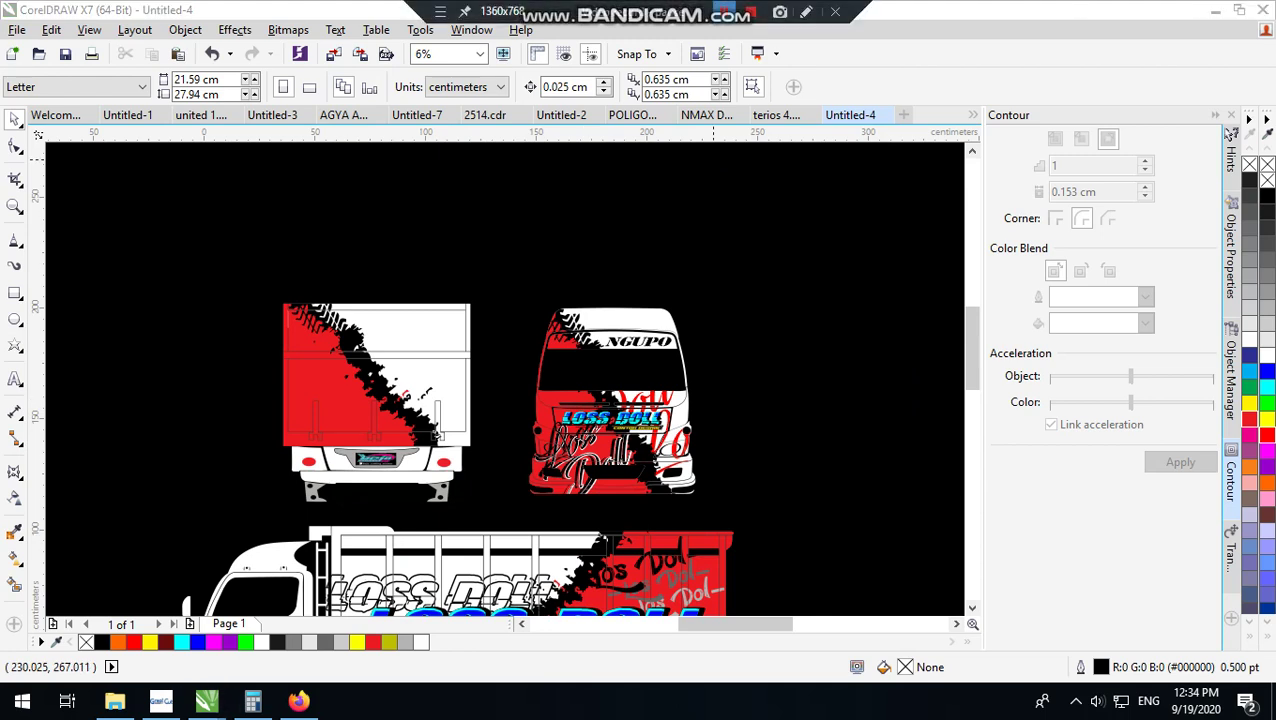
{"action": "key", "text": "F8"}
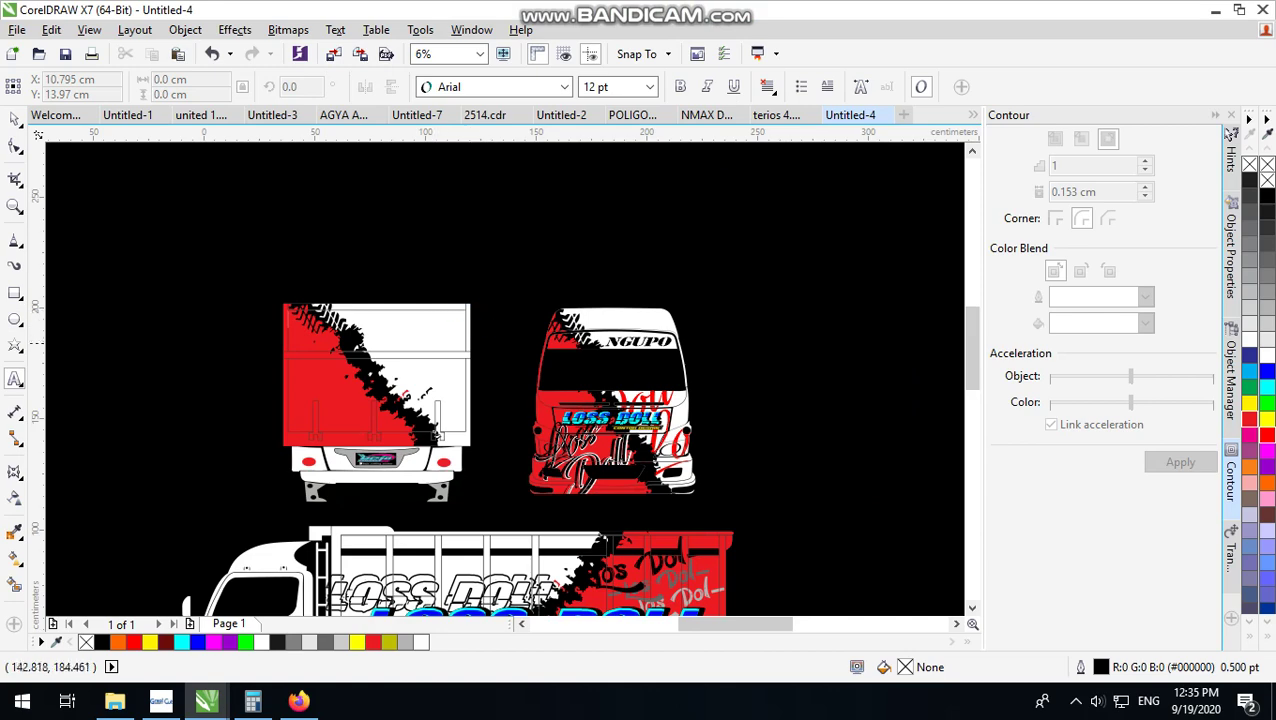
{"action": "scroll", "coordinate": [433, 397], "scroll_direction": "down", "scroll_amount": 2}
{"action": "scroll", "coordinate": [433, 397], "scroll_direction": "up", "scroll_amount": 2}
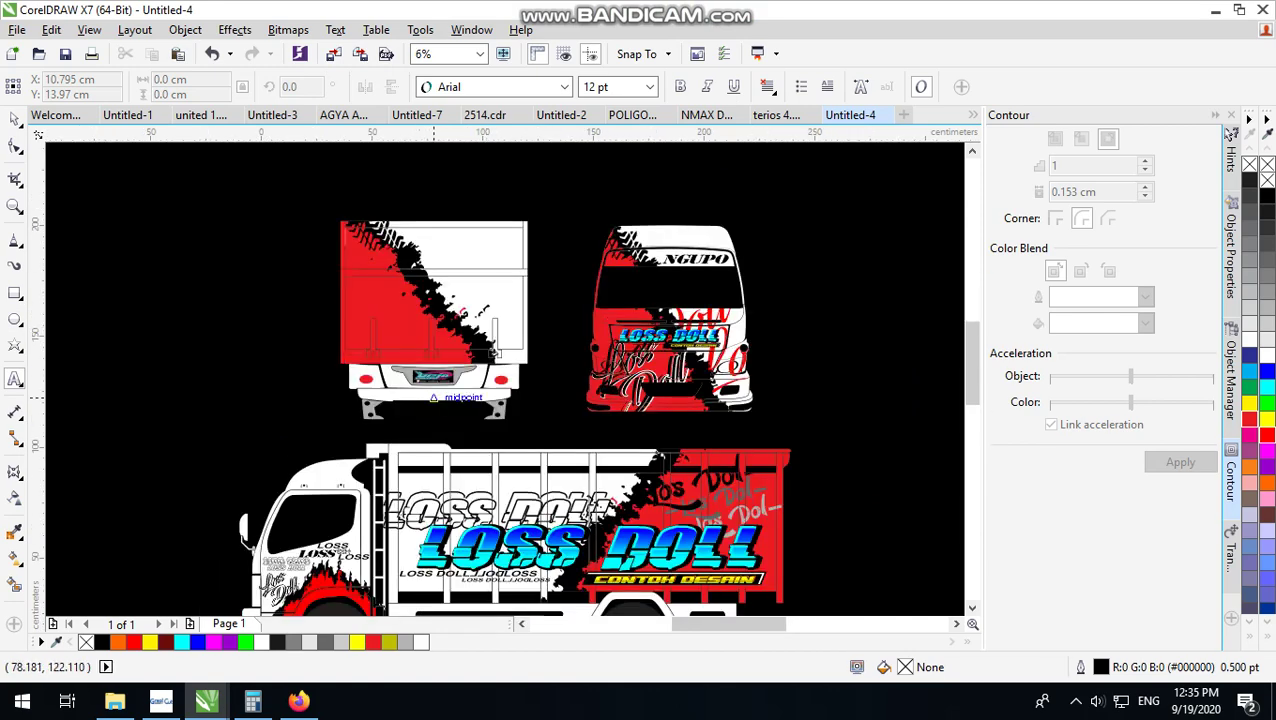
{"action": "scroll", "coordinate": [433, 400], "scroll_direction": "down", "scroll_amount": 1}
{"action": "scroll", "coordinate": [506, 419], "scroll_direction": "up", "scroll_amount": 1}
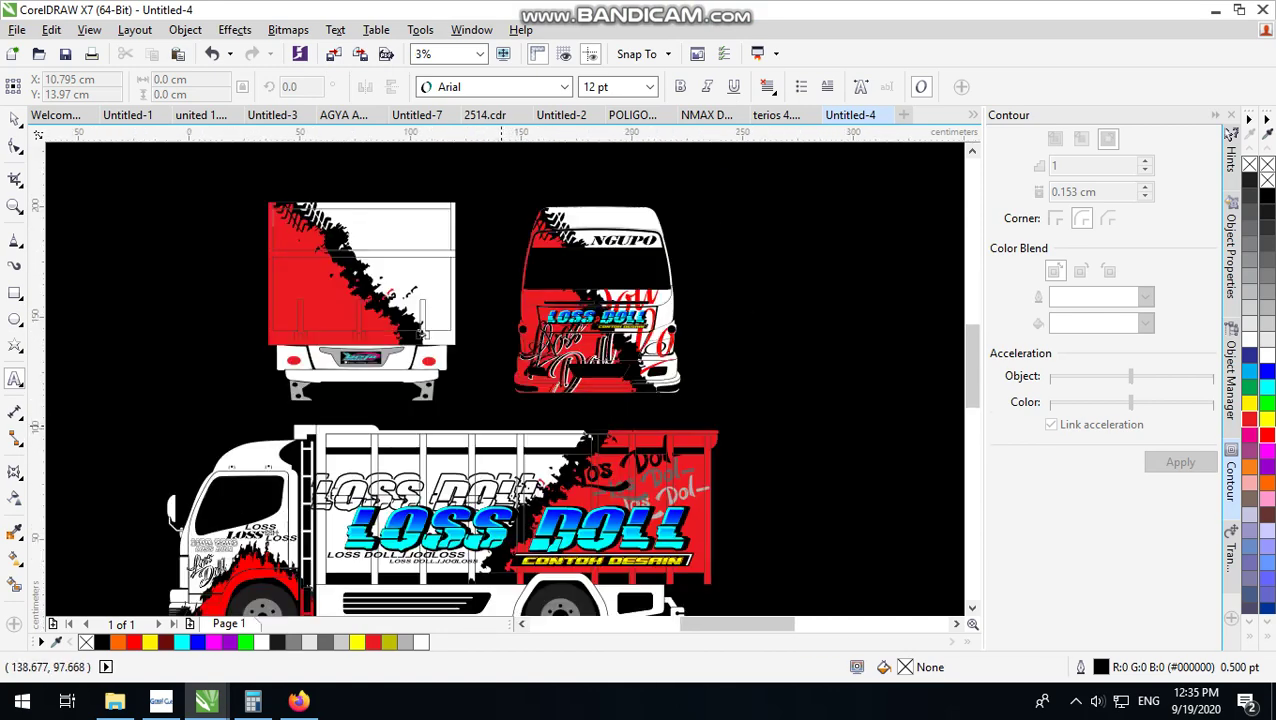
{"action": "scroll", "coordinate": [419, 447], "scroll_direction": "up", "scroll_amount": 1}
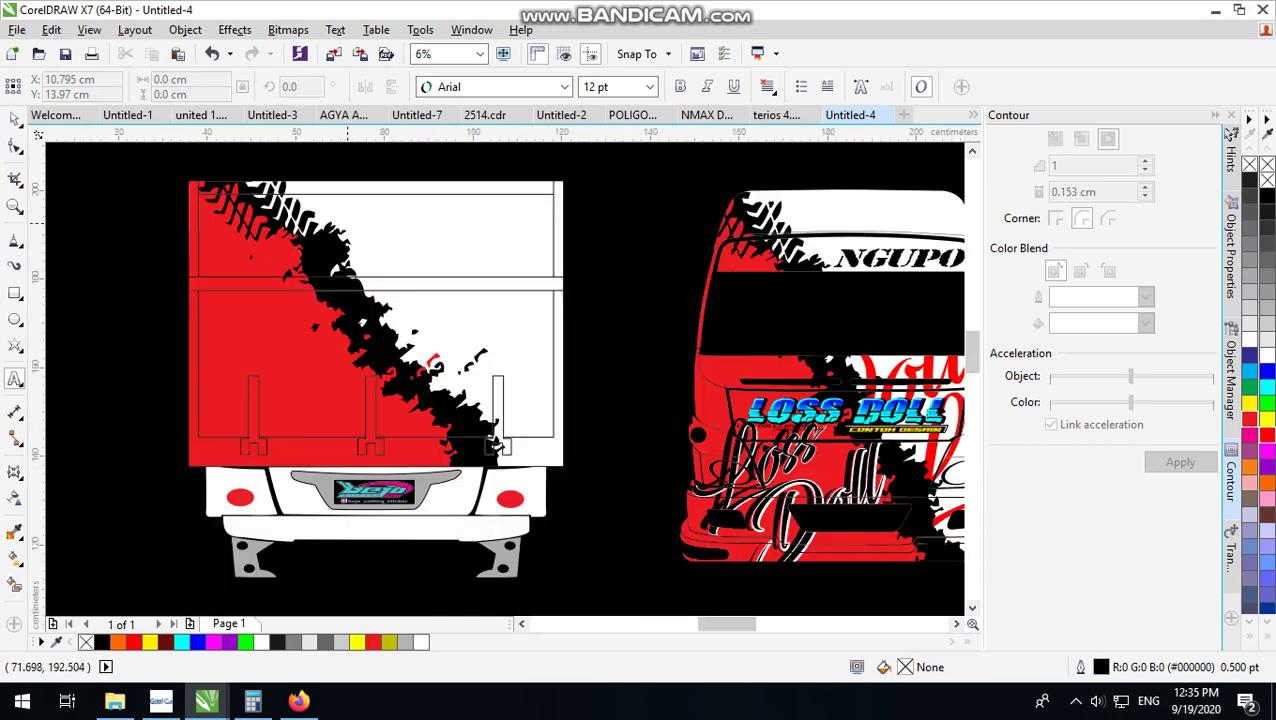
{"action": "scroll", "coordinate": [430, 413], "scroll_direction": "down", "scroll_amount": 1}
{"action": "scroll", "coordinate": [436, 383], "scroll_direction": "up", "scroll_amount": 1}
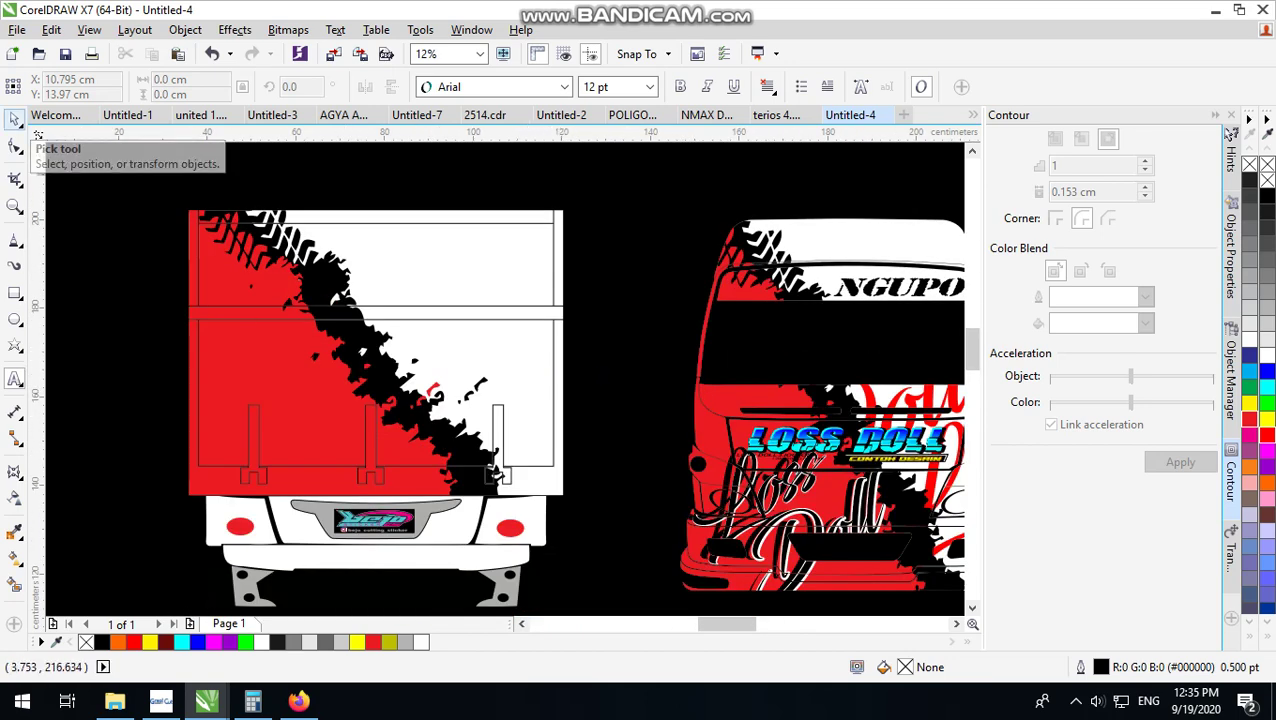
{"action": "scroll", "coordinate": [405, 372], "scroll_direction": "down", "scroll_amount": 1}
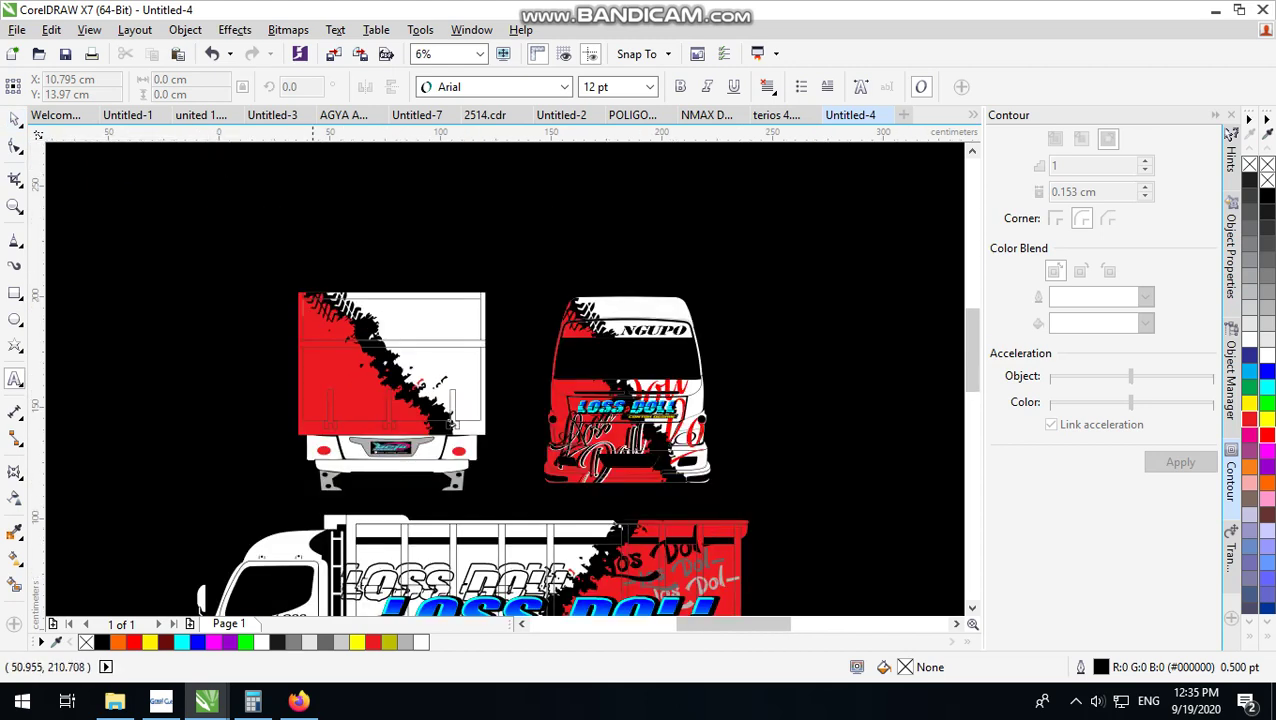
{"action": "left_click", "coordinate": [14, 117]}
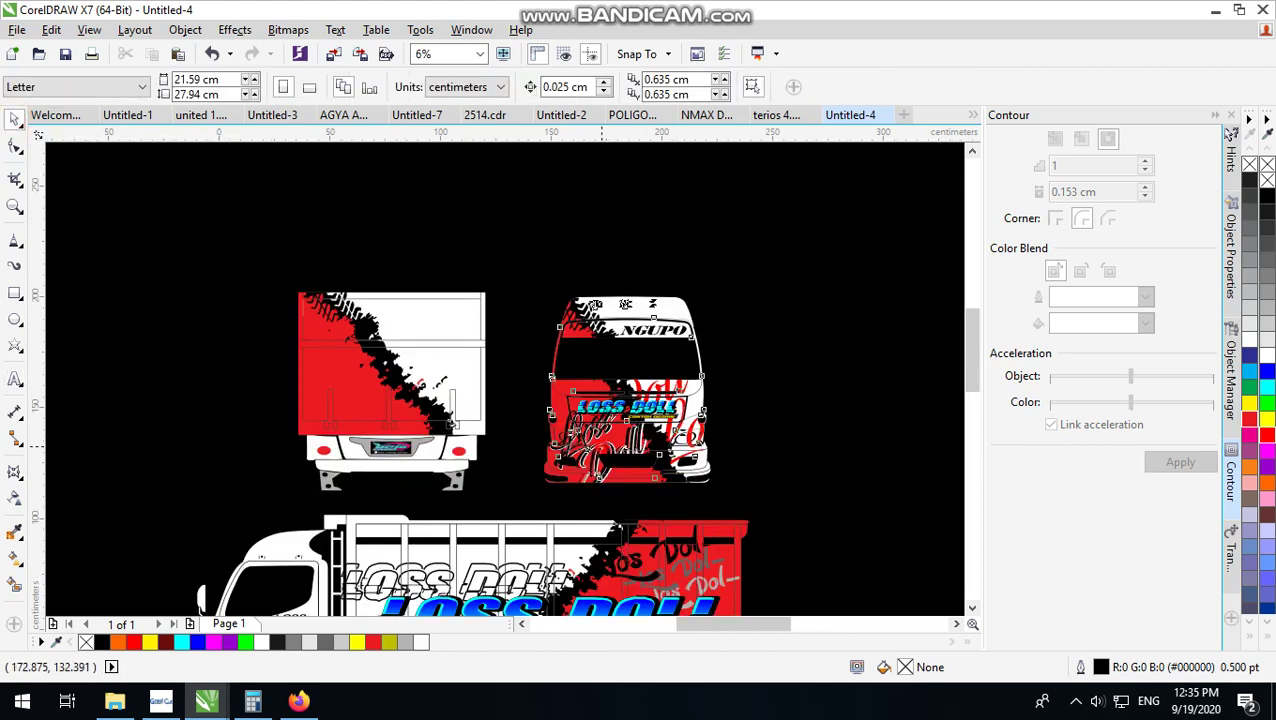
Step: Copy the black-and-white script Loss Doll lettering from the front cab's PowerClip contents and leave the clip
{"action": "left_click", "coordinate": [612, 432]}
{"action": "scroll", "coordinate": [617, 428], "scroll_direction": "up", "scroll_amount": 1}
{"action": "left_click", "coordinate": [586, 541]}
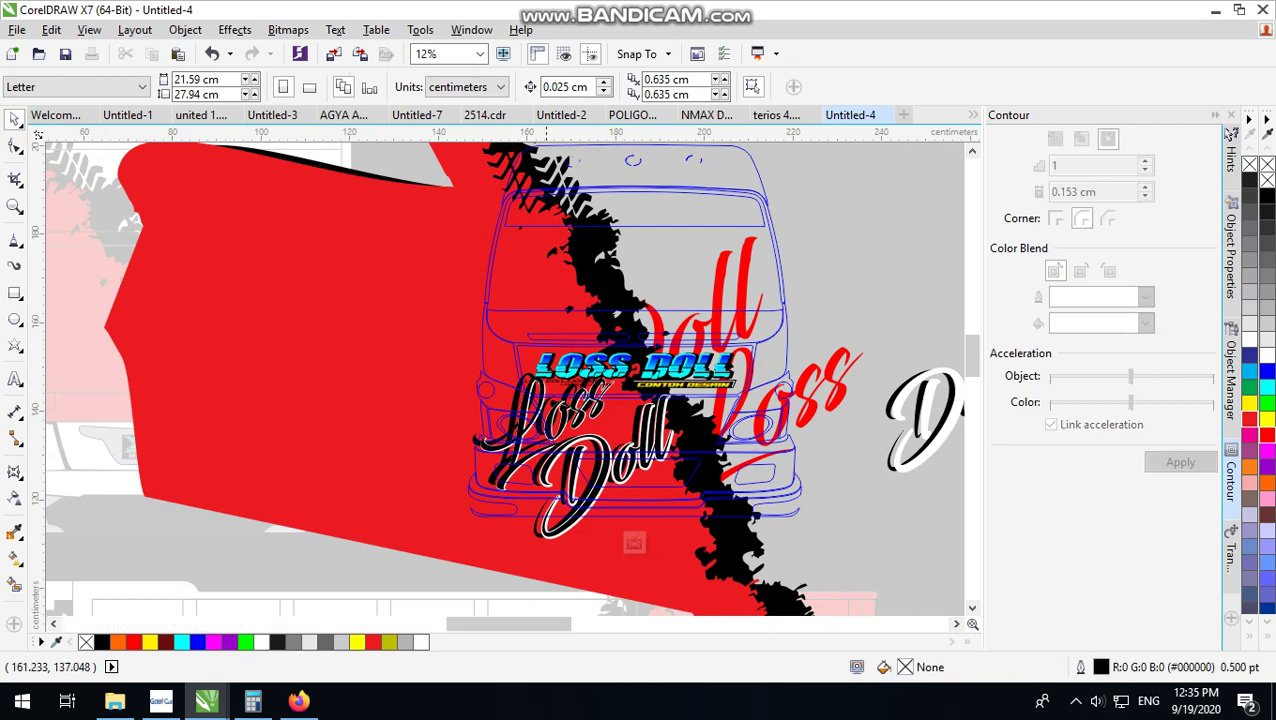
{"action": "left_click", "coordinate": [600, 250]}
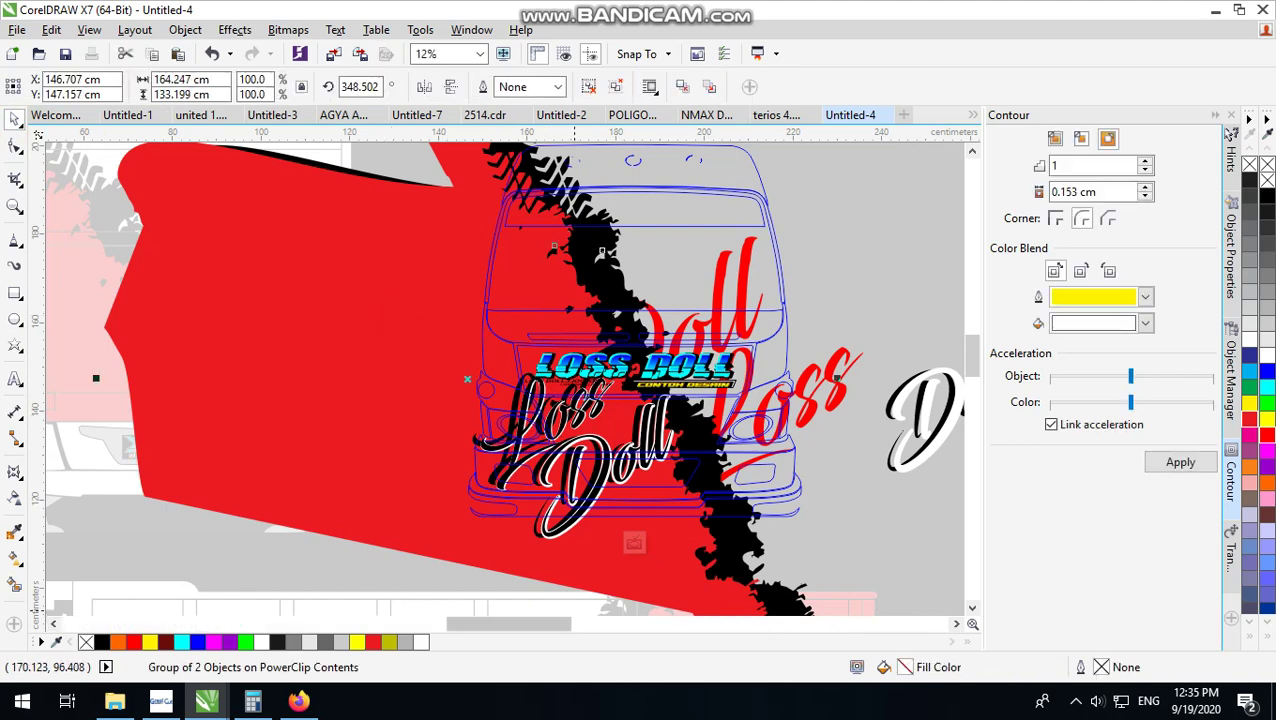
{"action": "left_click_drag", "start_coordinate": [337, 573], "coordinate": [706, 358]}
{"action": "right_click", "coordinate": [549, 410]}
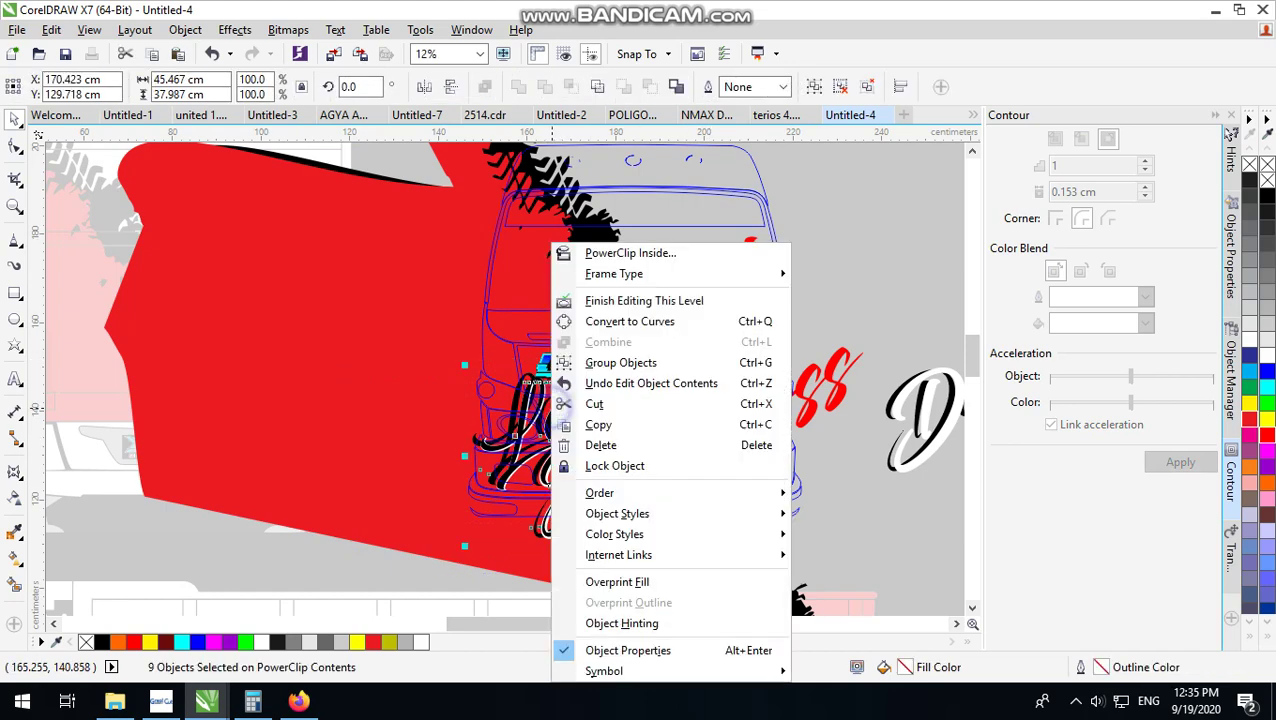
{"action": "left_click", "coordinate": [600, 424]}
{"action": "left_click", "coordinate": [877, 259]}
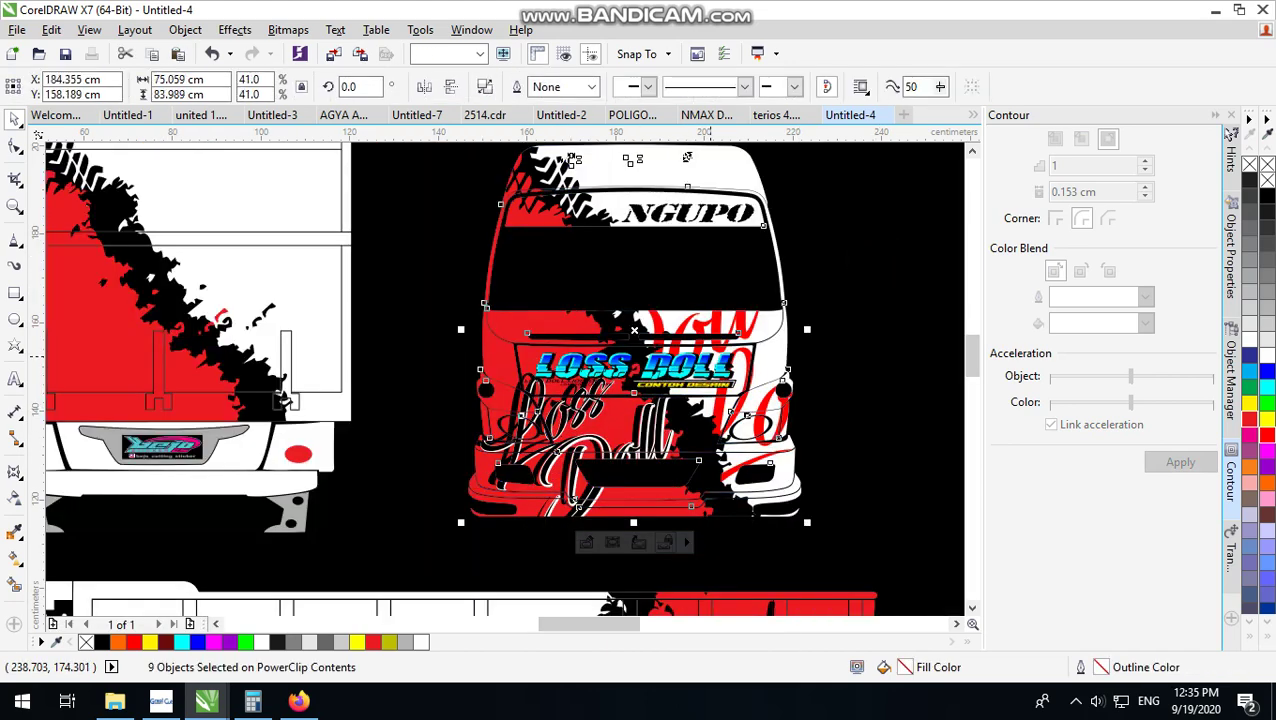
Step: Open the rear panel's PowerClip contents for editing and paste the script Loss Doll lettering into them
{"action": "scroll", "coordinate": [609, 408], "scroll_direction": "down", "scroll_amount": 1}
{"action": "double_click", "coordinate": [434, 346]}
{"action": "right_click", "coordinate": [563, 234]}
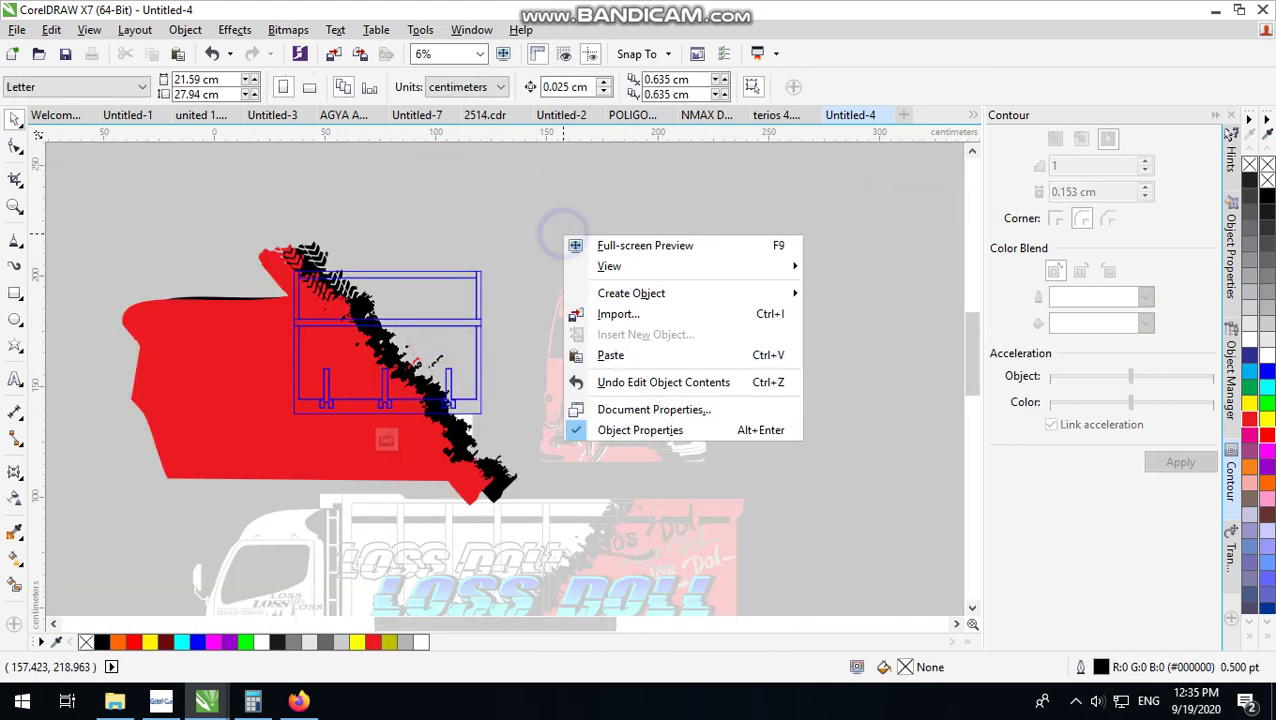
{"action": "left_click", "coordinate": [610, 355]}
{"action": "left_click", "coordinate": [583, 424]}
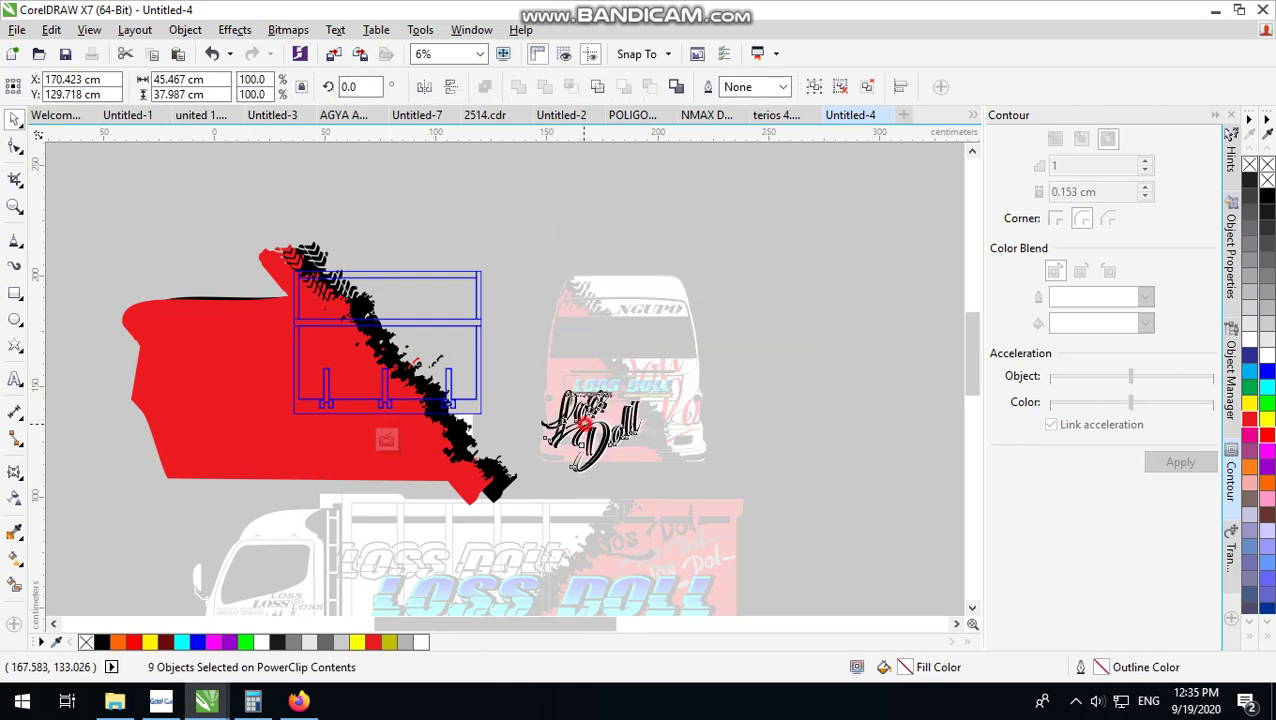
Step: Move the pasted Loss Doll lettering onto the rear panel and enlarge it to about 80 by 67 cm
{"action": "left_click_drag", "start_coordinate": [583, 424], "coordinate": [448, 338]}
{"action": "left_click_drag", "start_coordinate": [483, 273], "coordinate": [462, 271]}
{"action": "left_click_drag", "start_coordinate": [425, 366], "coordinate": [446, 354]}
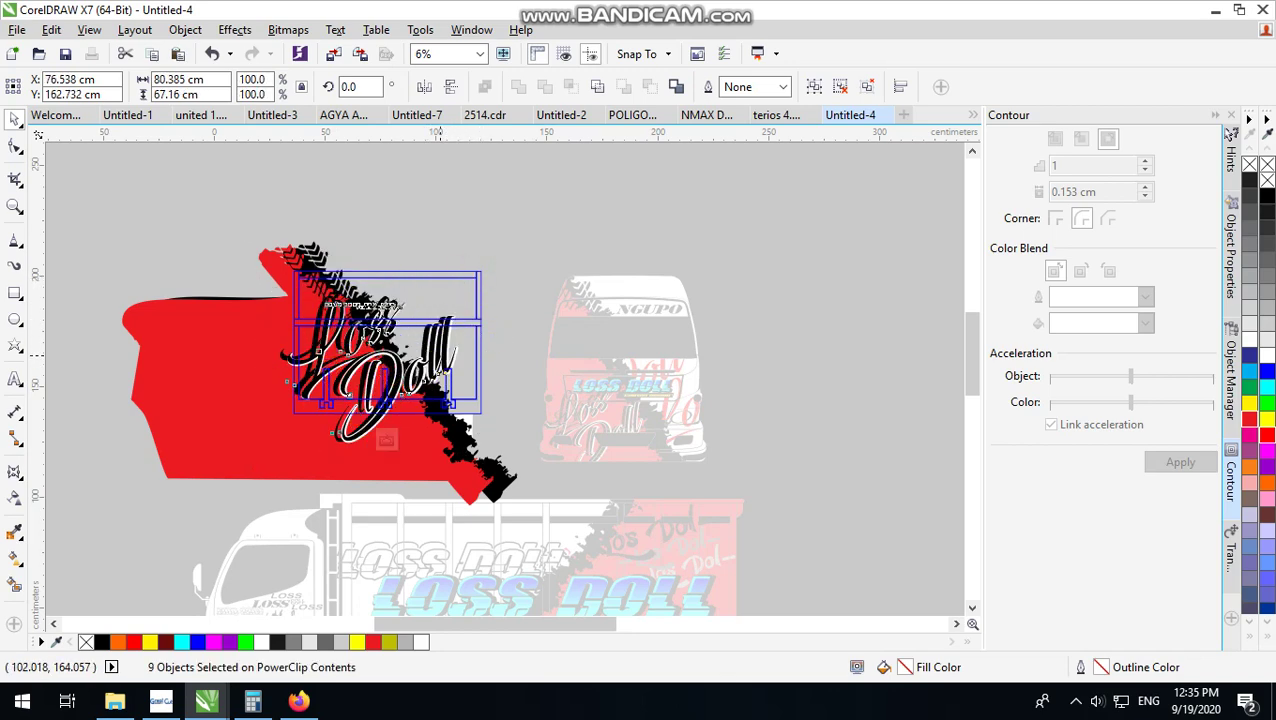
Step: Finish editing the rear panel's PowerClip contents and deselect the panel
{"action": "left_click", "coordinate": [520, 251], "text": "ctrl"}
{"action": "scroll", "coordinate": [448, 325], "scroll_direction": "up", "scroll_amount": 1}
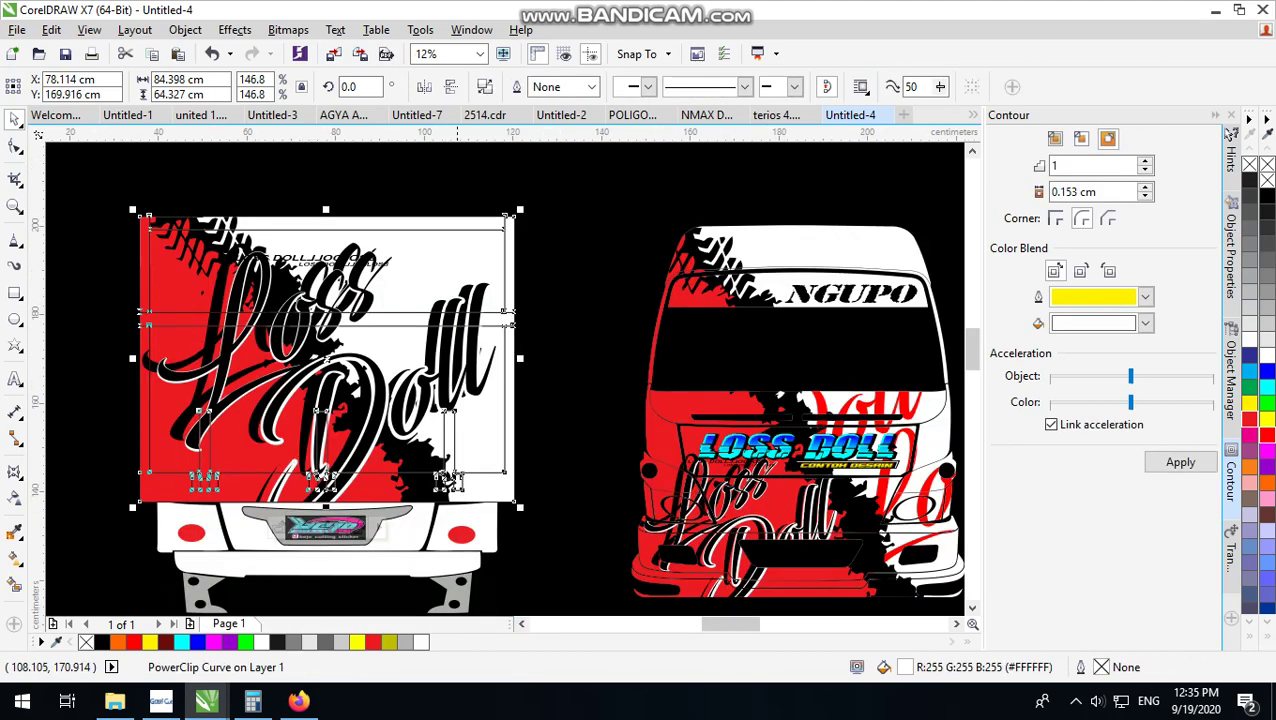
{"action": "scroll", "coordinate": [447, 480], "scroll_direction": "down", "scroll_amount": 2}
{"action": "left_click", "coordinate": [507, 276]}
Step: Examine the rear panel's script Loss Doll lettering alongside the front and side view designs
{"action": "scroll", "coordinate": [490, 415], "scroll_direction": "up", "scroll_amount": 2}
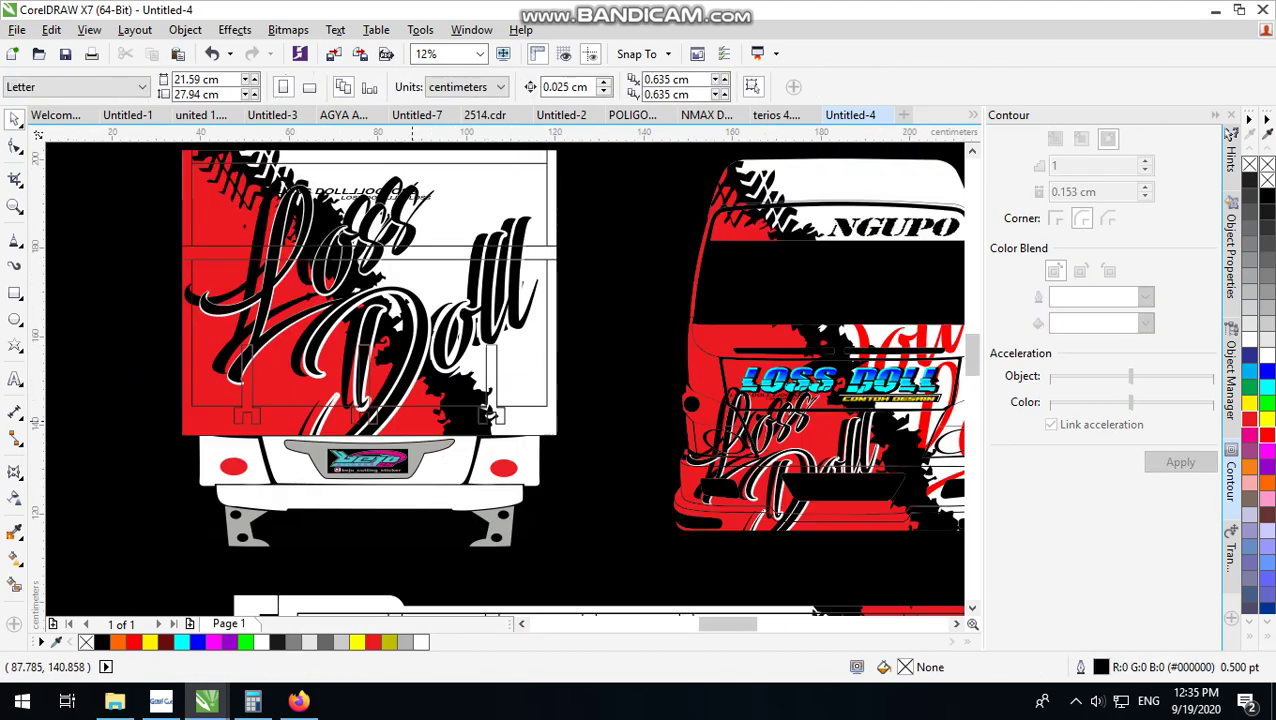
{"action": "scroll", "coordinate": [489, 414], "scroll_direction": "down", "scroll_amount": 2}
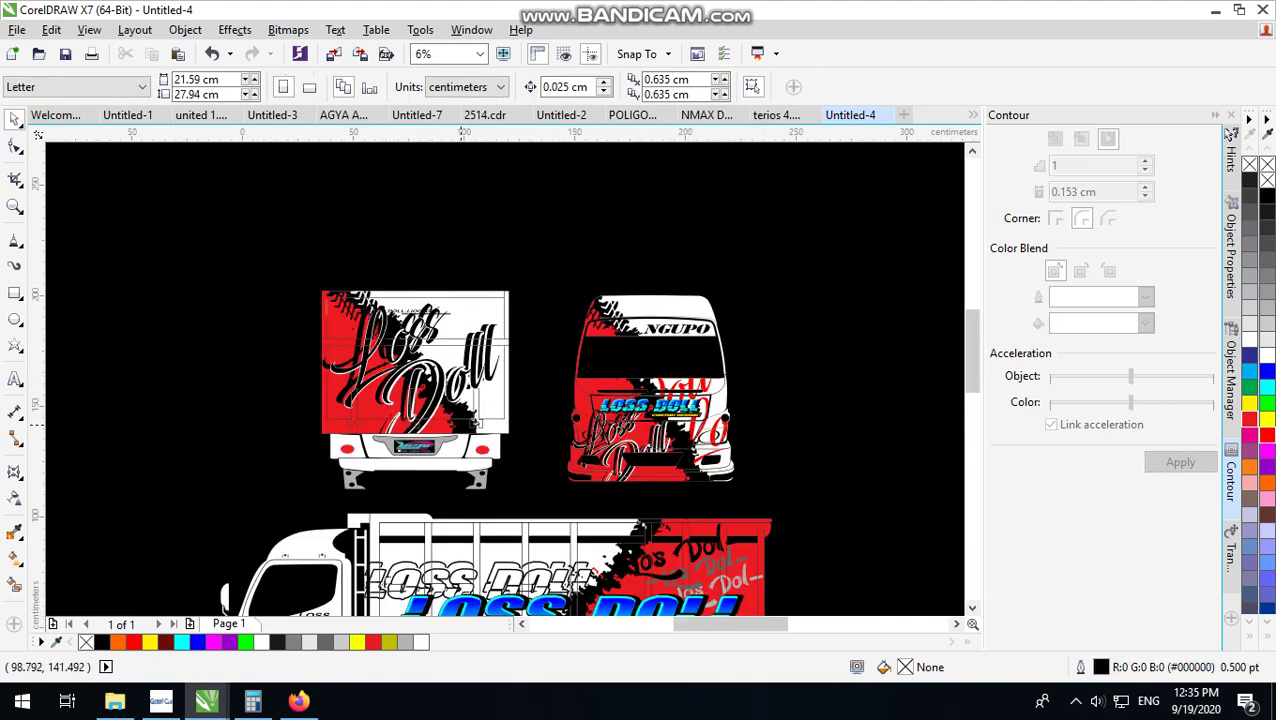
{"action": "scroll", "coordinate": [490, 415], "scroll_direction": "down", "scroll_amount": 2}
{"action": "scroll", "coordinate": [540, 420], "scroll_direction": "up", "scroll_amount": 4}
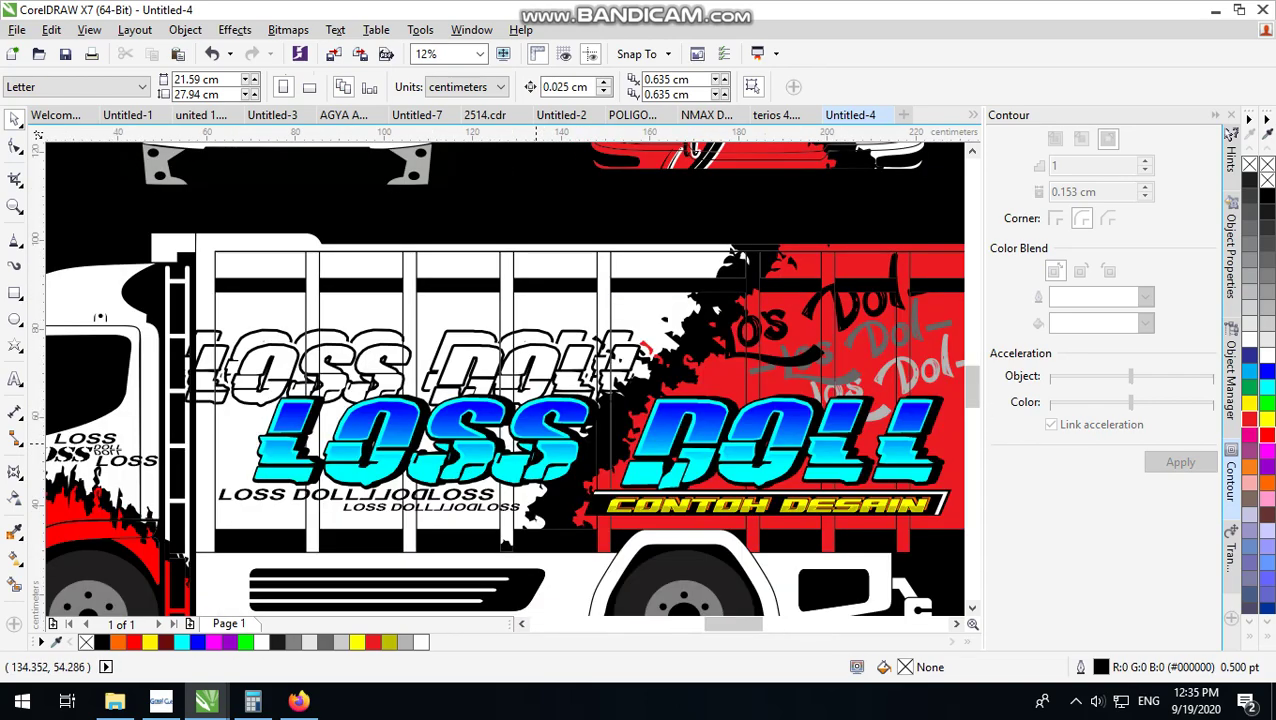
{"action": "scroll", "coordinate": [430, 440], "scroll_direction": "down", "scroll_amount": 2}
{"action": "scroll", "coordinate": [406, 404], "scroll_direction": "down", "scroll_amount": 3}
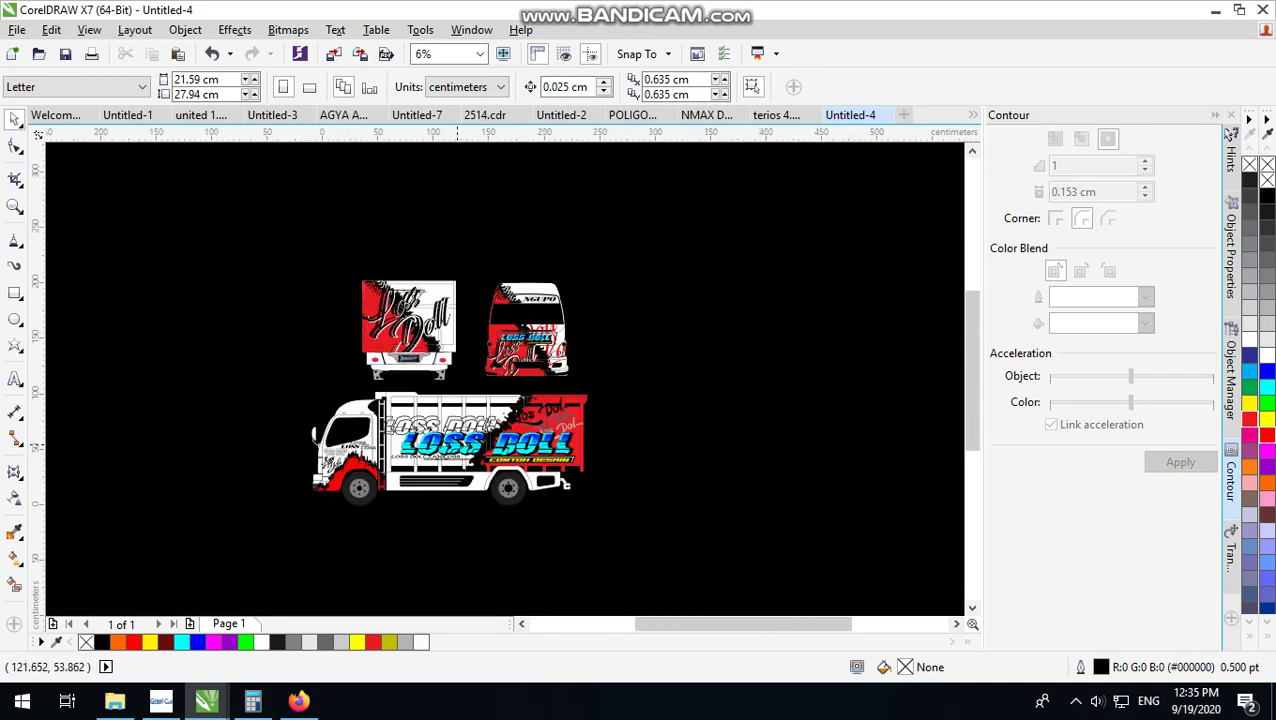
{"action": "scroll", "coordinate": [471, 378], "scroll_direction": "up", "scroll_amount": 7}
{"action": "scroll", "coordinate": [471, 378], "scroll_direction": "down", "scroll_amount": 2}
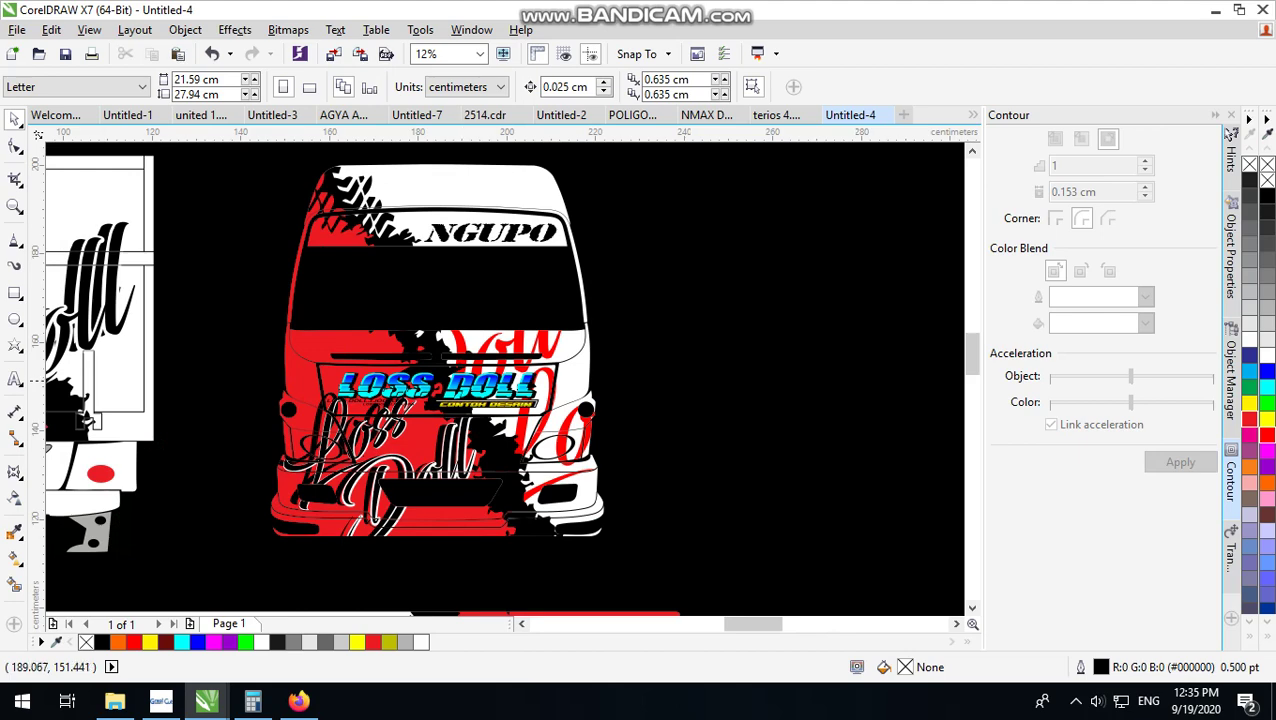
{"action": "scroll", "coordinate": [458, 379], "scroll_direction": "up", "scroll_amount": 2}
{"action": "scroll", "coordinate": [540, 410], "scroll_direction": "down", "scroll_amount": 2}
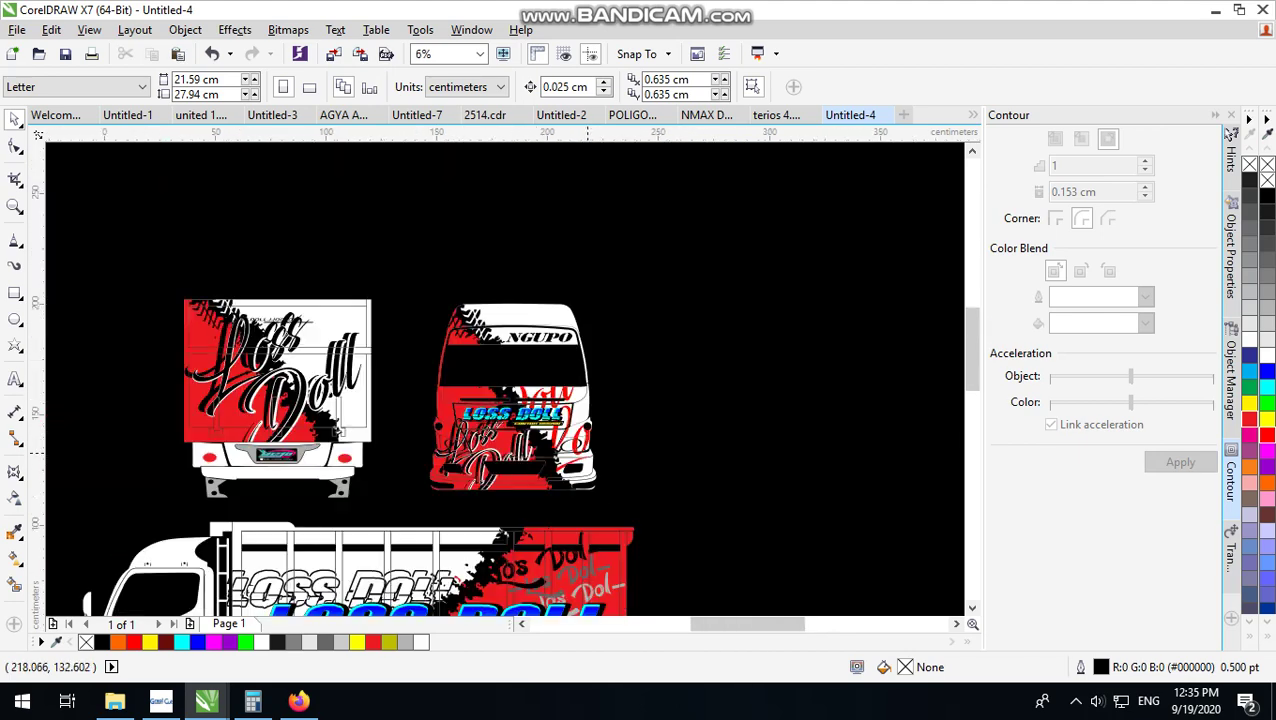
{"action": "scroll", "coordinate": [338, 427], "scroll_direction": "up", "scroll_amount": 2}
{"action": "scroll", "coordinate": [338, 427], "scroll_direction": "down", "scroll_amount": 1}
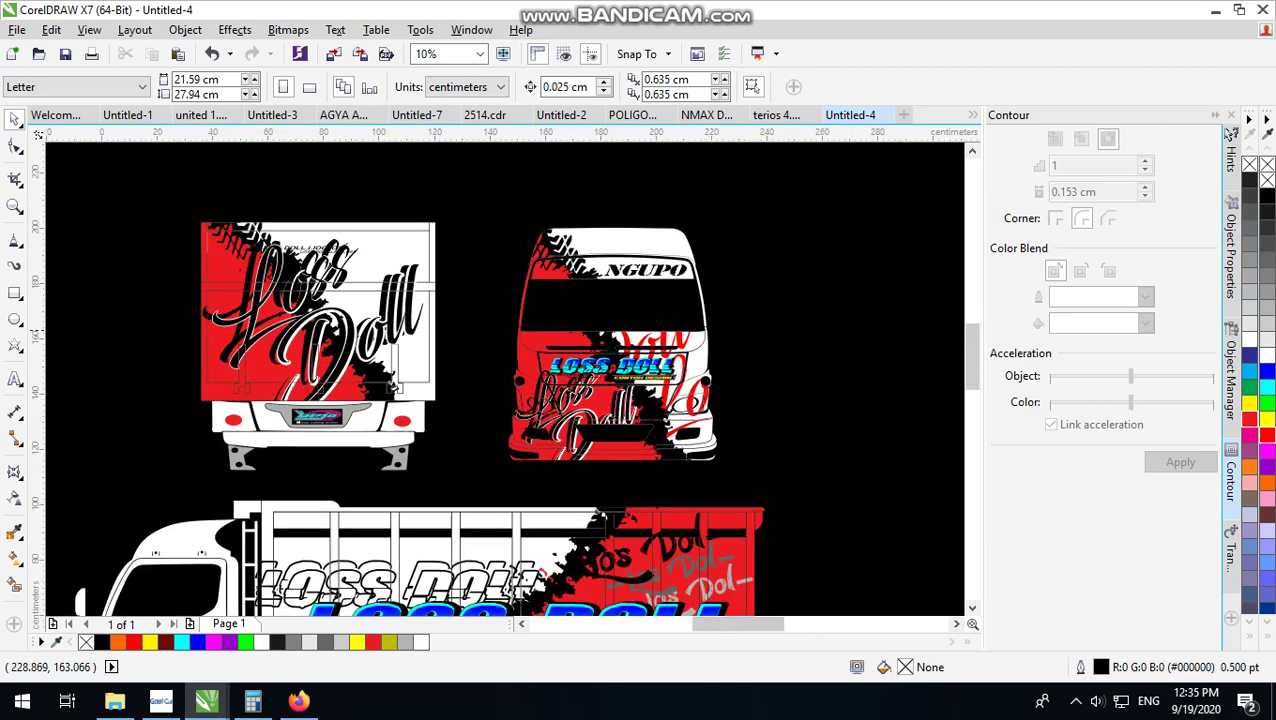
{"action": "scroll", "coordinate": [393, 387], "scroll_direction": "down", "scroll_amount": 2}
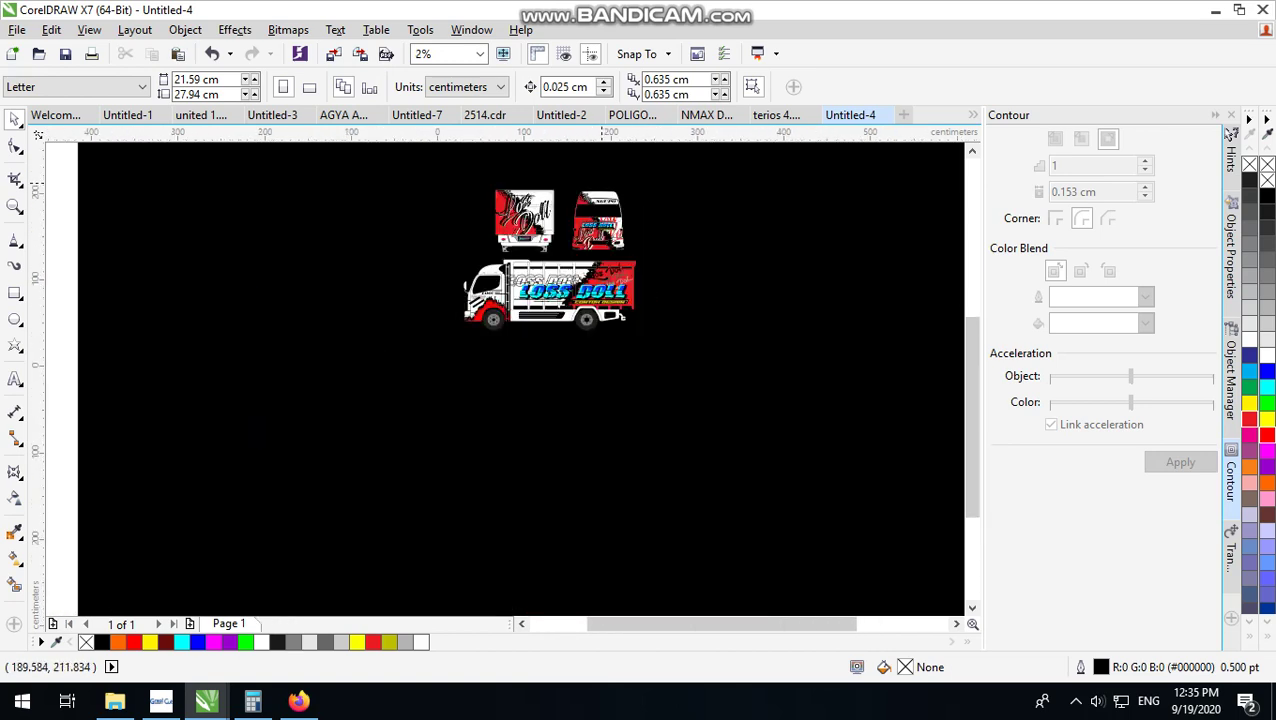
{"action": "scroll", "coordinate": [463, 273], "scroll_direction": "up", "scroll_amount": 2}
{"action": "scroll", "coordinate": [463, 272], "scroll_direction": "up", "scroll_amount": 1}
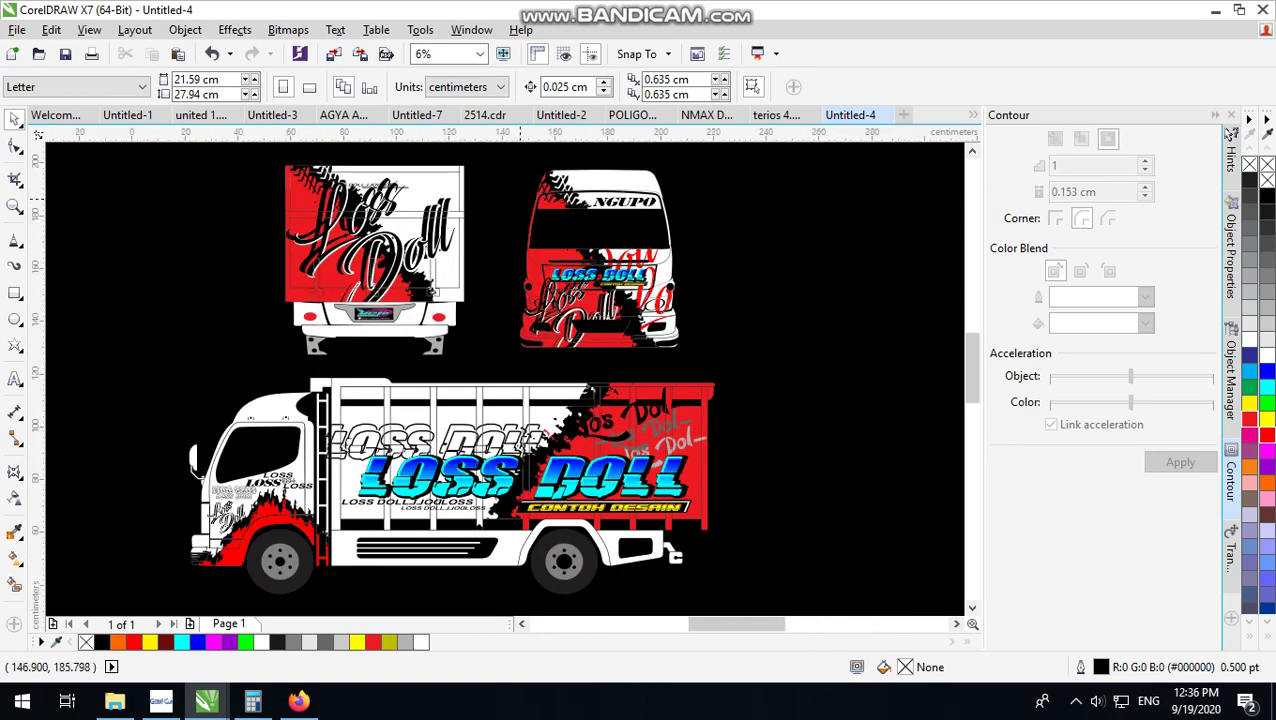
{"action": "scroll", "coordinate": [407, 315], "scroll_direction": "up", "scroll_amount": 1}
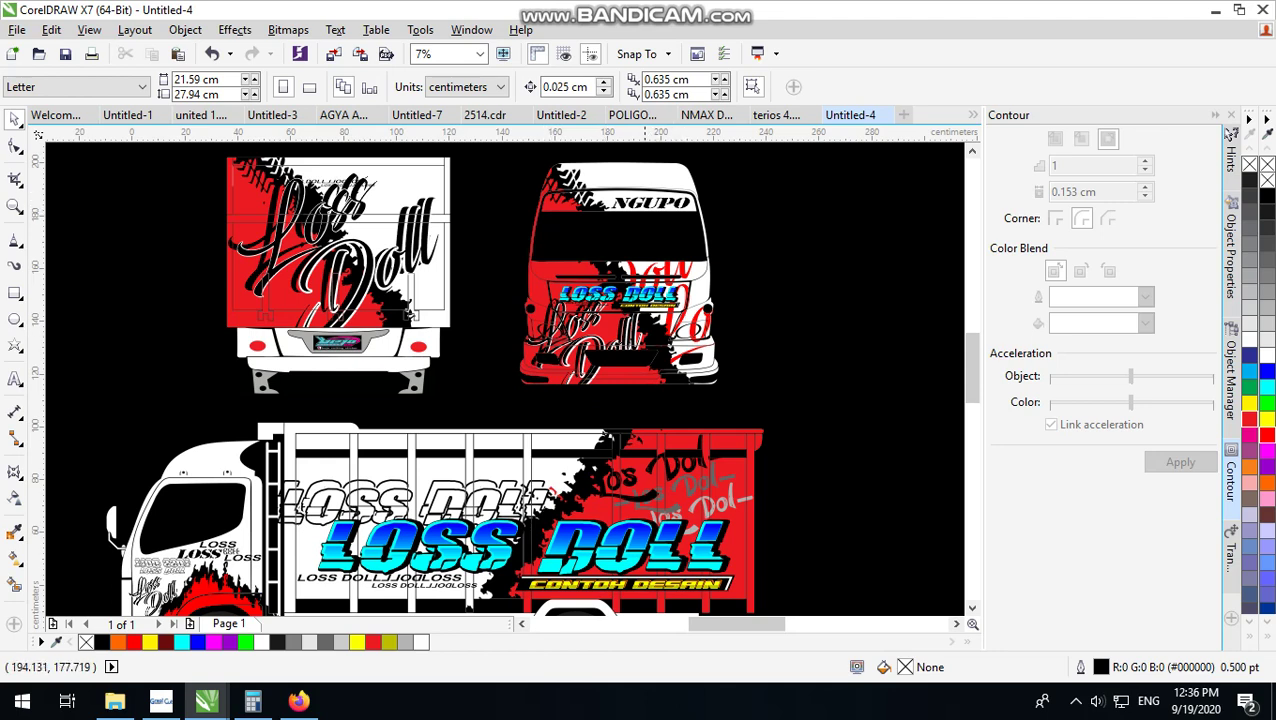
Step: Copy the front view's NGUPO text onto the upper rear panel and enlarge it to about 73 by 10 cm
{"action": "left_click_drag", "start_coordinate": [648, 203], "coordinate": [319, 193]}
{"action": "scroll", "coordinate": [320, 195], "scroll_direction": "up", "scroll_amount": 4}
{"action": "scroll", "coordinate": [405, 230], "scroll_direction": "down", "scroll_amount": 2}
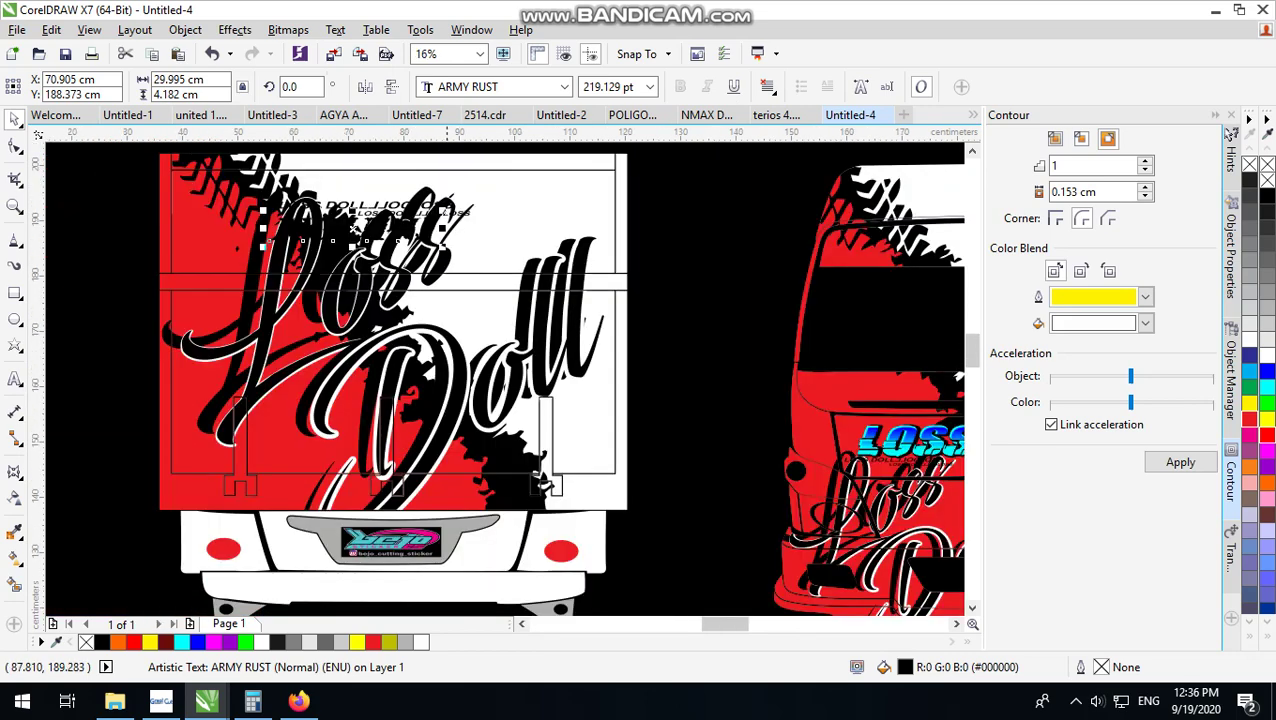
{"action": "left_click_drag", "start_coordinate": [444, 206], "coordinate": [517, 209]}
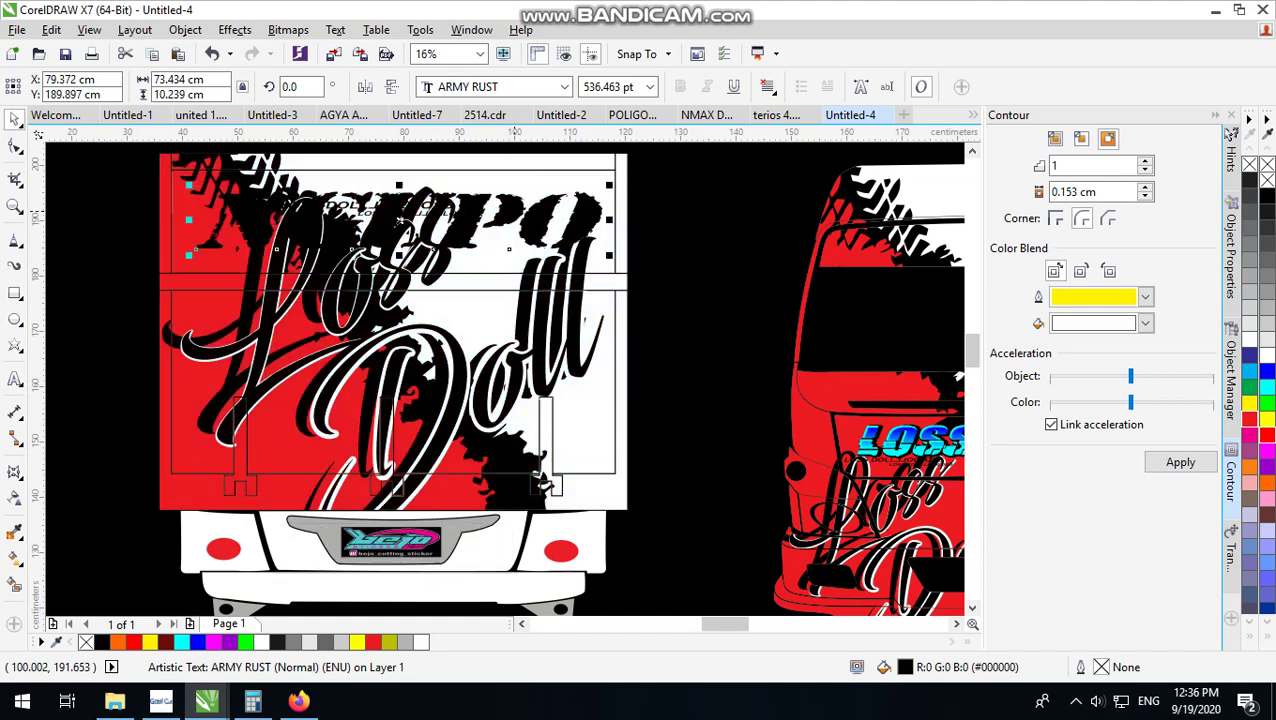
Step: Add a one-step outside contour with a 0.653 cm offset to the large NGUPO text on the rear panel
{"action": "left_click", "coordinate": [1180, 462]}
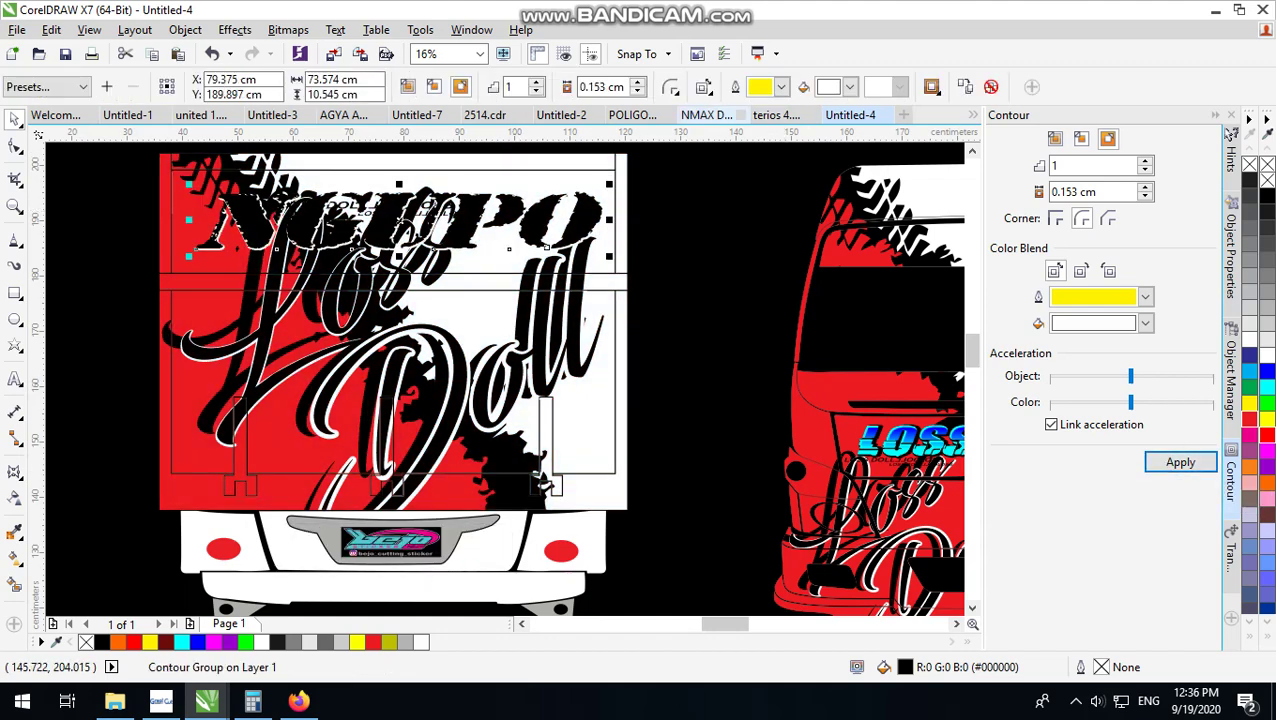
{"action": "scroll", "coordinate": [461, 276], "scroll_direction": "up", "scroll_amount": 2}
{"action": "scroll", "coordinate": [443, 285], "scroll_direction": "down", "scroll_amount": 2}
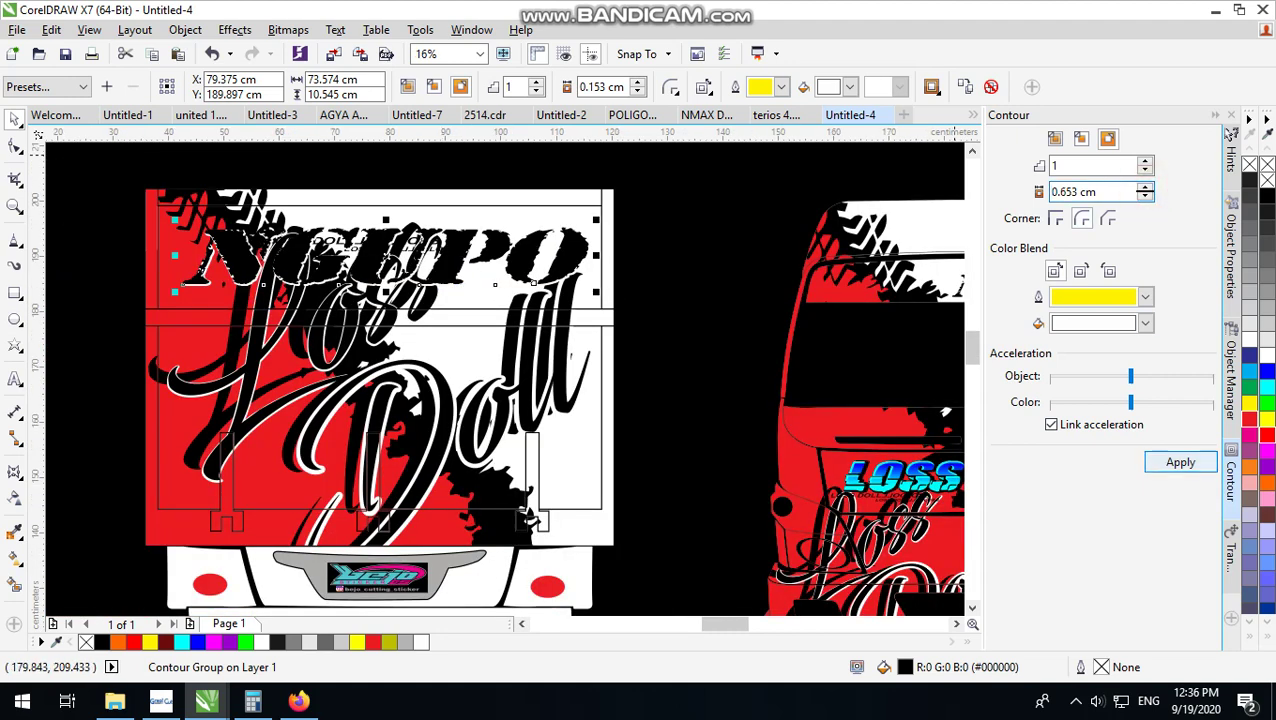
{"action": "left_click", "coordinate": [1180, 462]}
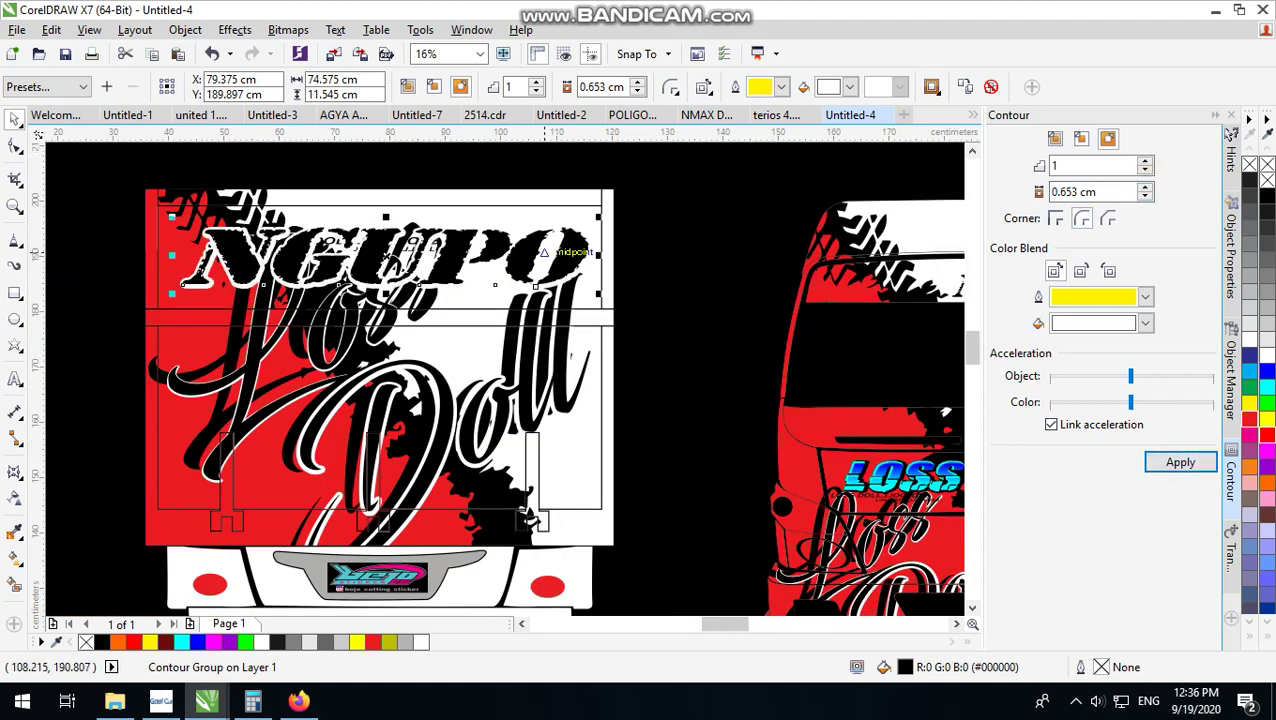
Step: Break the NGUPO contour group apart and fill the separated contour shape with red
{"action": "left_click", "coordinate": [185, 29]}
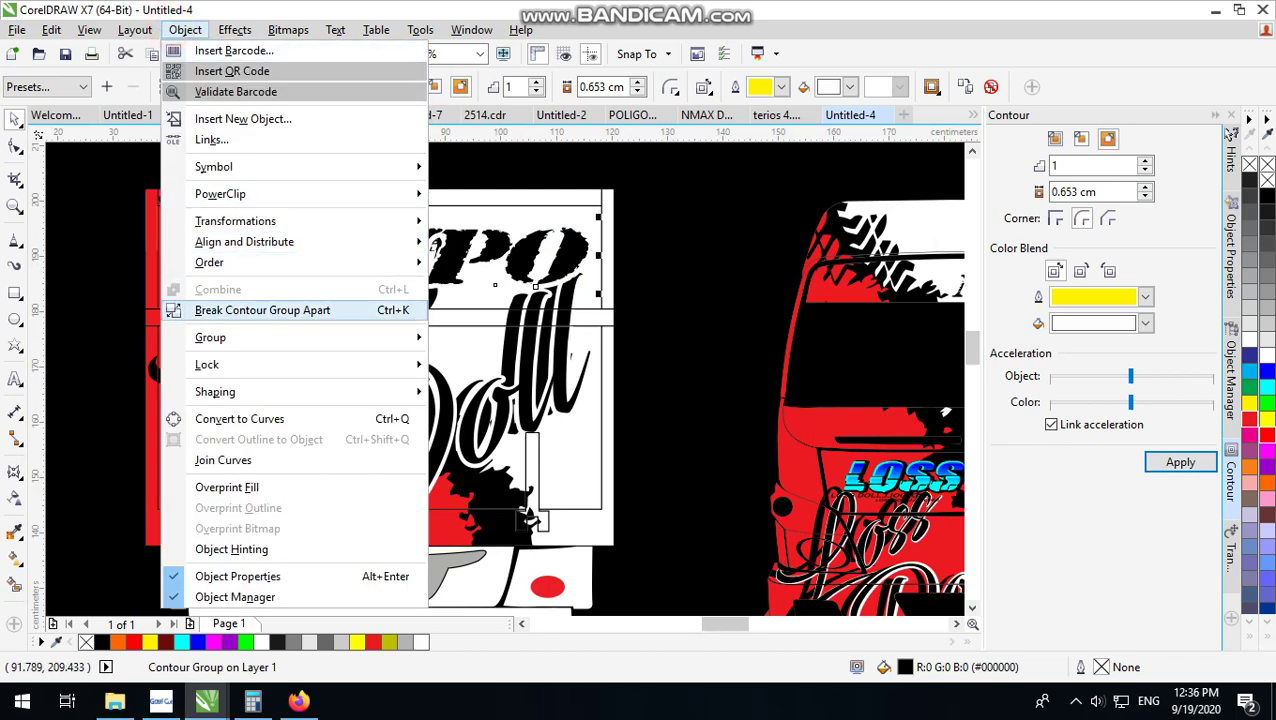
{"action": "left_click", "coordinate": [206, 310]}
{"action": "left_click", "coordinate": [652, 197]}
{"action": "scroll", "coordinate": [284, 287], "scroll_direction": "up", "scroll_amount": 2}
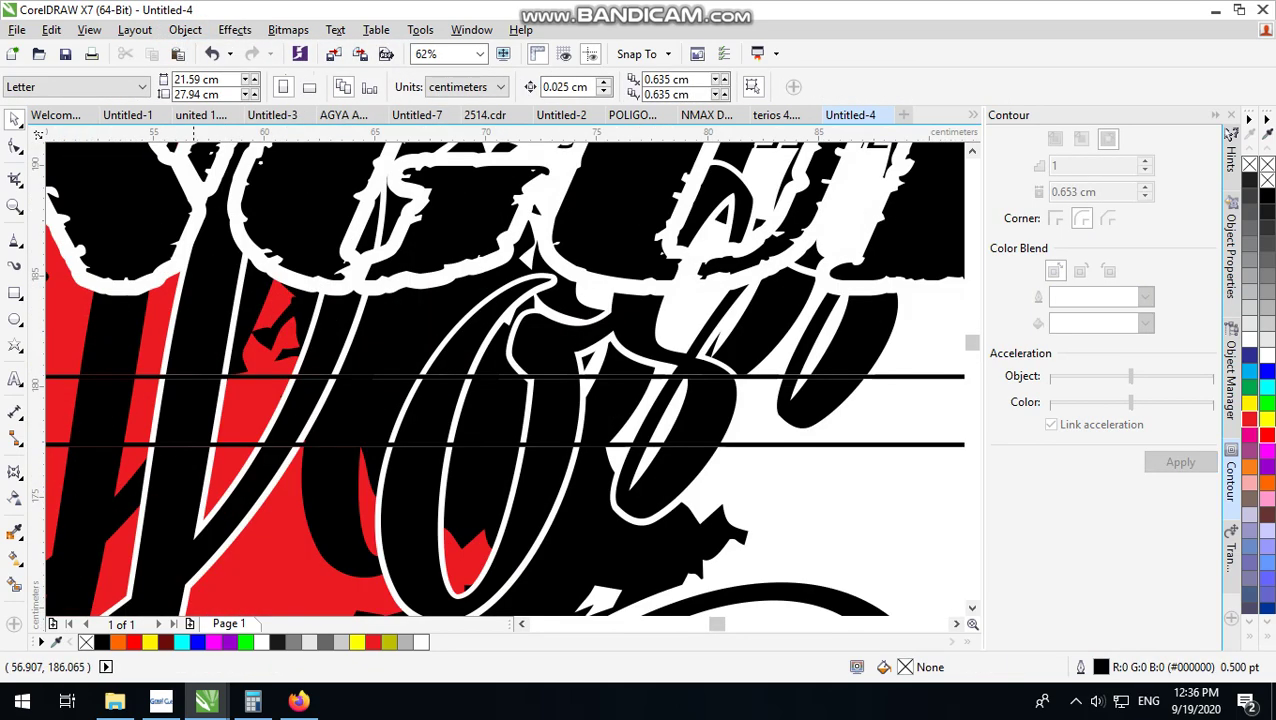
{"action": "left_click", "coordinate": [190, 243]}
{"action": "left_click", "coordinate": [1266, 434]}
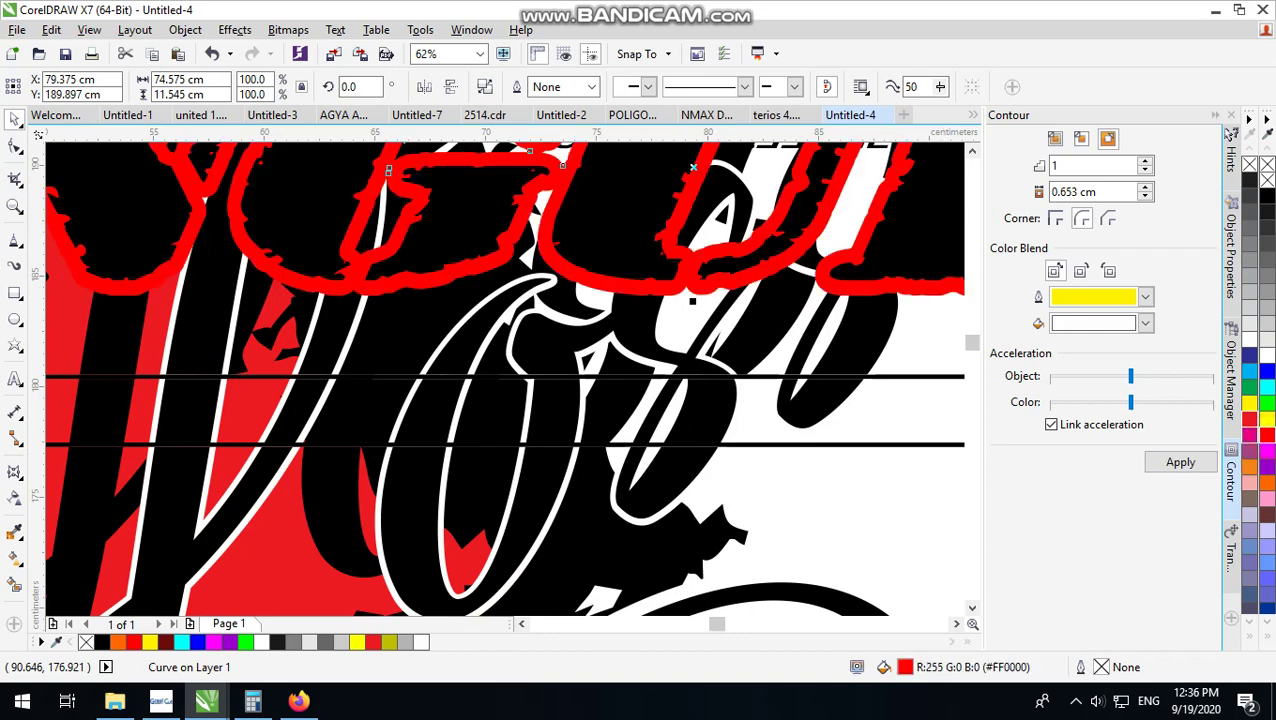
{"action": "scroll", "coordinate": [541, 424], "scroll_direction": "down", "scroll_amount": 2}
{"action": "scroll", "coordinate": [722, 338], "scroll_direction": "up", "scroll_amount": 1}
{"action": "left_click", "coordinate": [685, 264]}
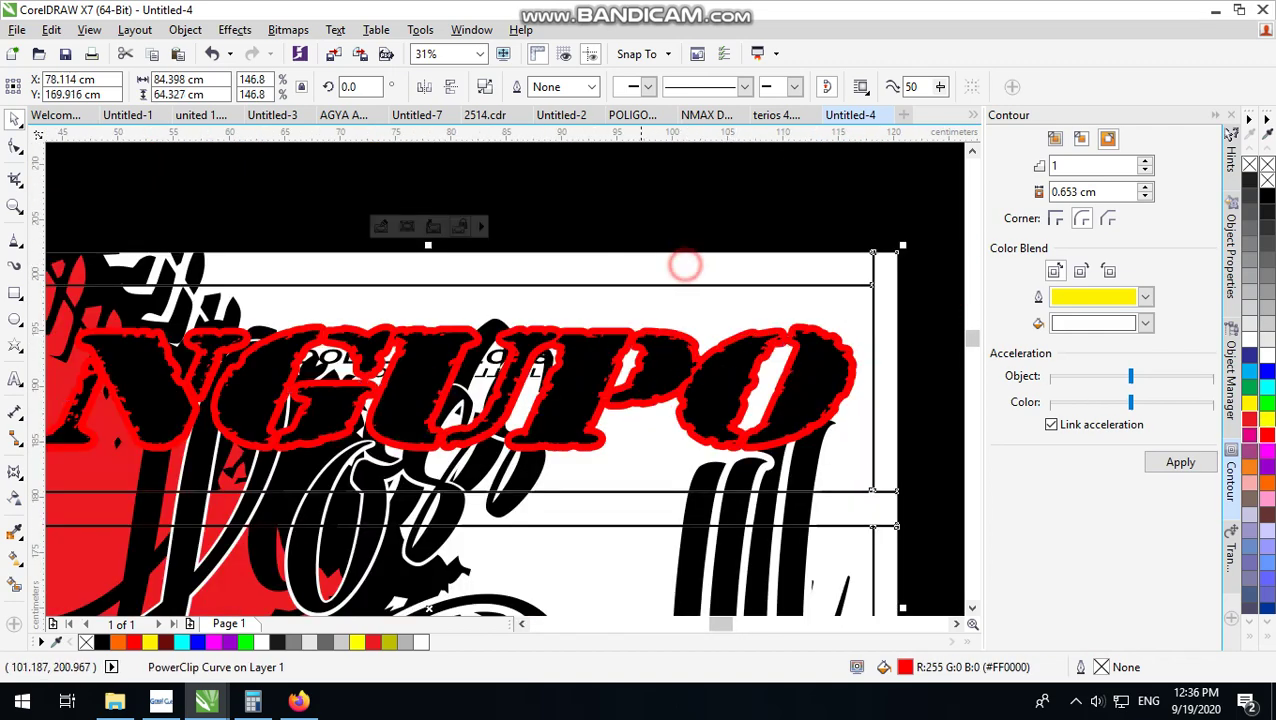
Step: Try a yellow fill on the large NGUPO text, and return its fill to black
{"action": "left_click_drag", "start_coordinate": [597, 372], "coordinate": [617, 318]}
{"action": "key", "text": "ctrl+z"}
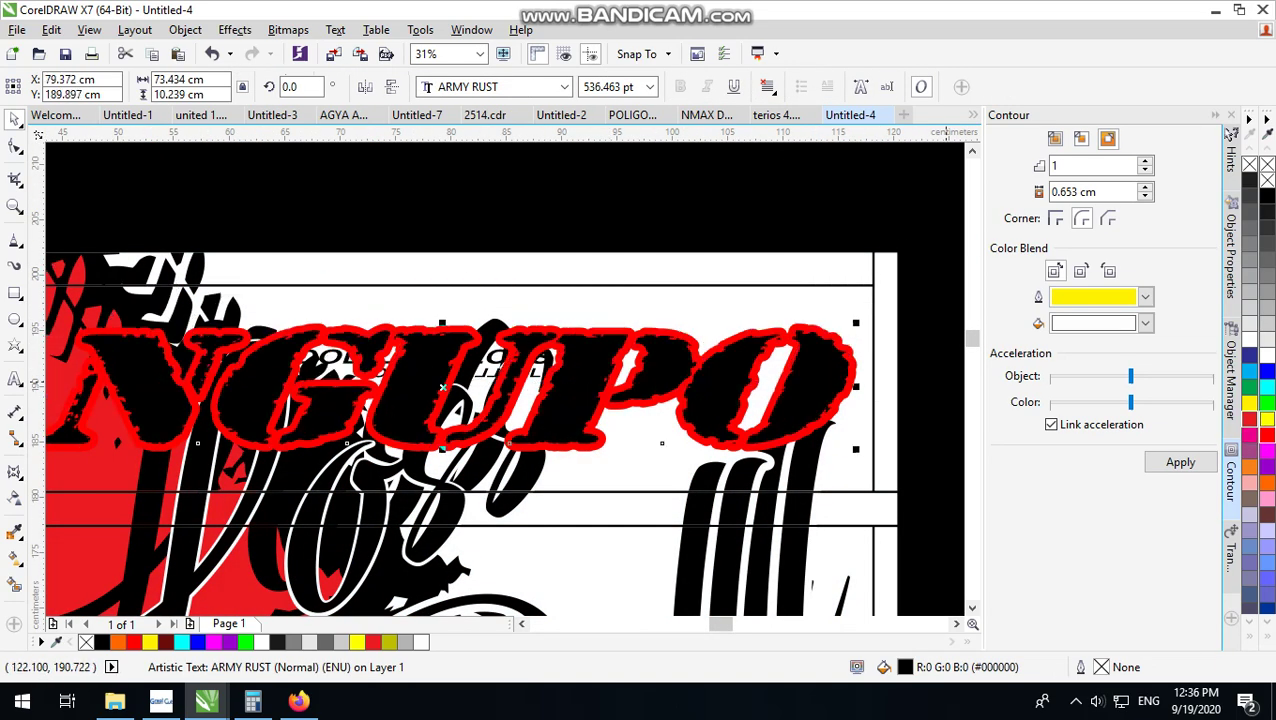
{"action": "left_click", "coordinate": [1266, 419]}
{"action": "scroll", "coordinate": [359, 264], "scroll_direction": "down", "scroll_amount": 2}
{"action": "scroll", "coordinate": [383, 292], "scroll_direction": "up", "scroll_amount": 4}
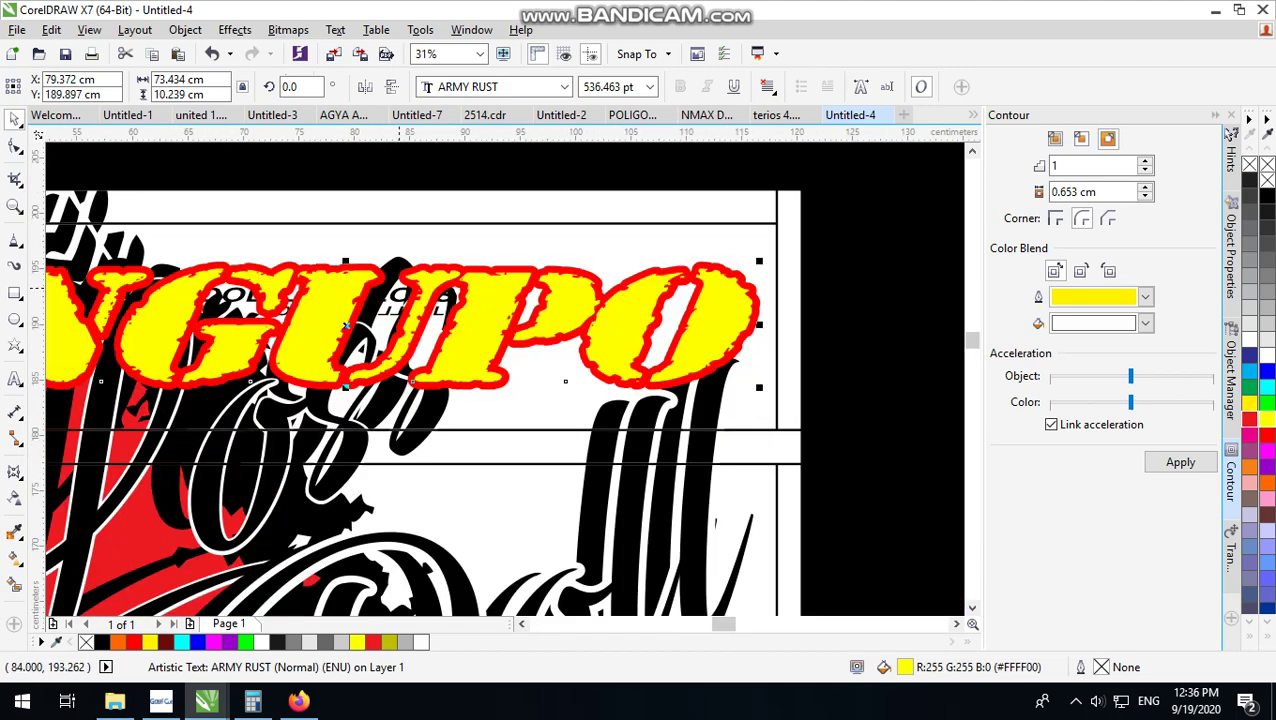
{"action": "left_click", "coordinate": [1267, 196]}
{"action": "scroll", "coordinate": [363, 292], "scroll_direction": "down", "scroll_amount": 2}
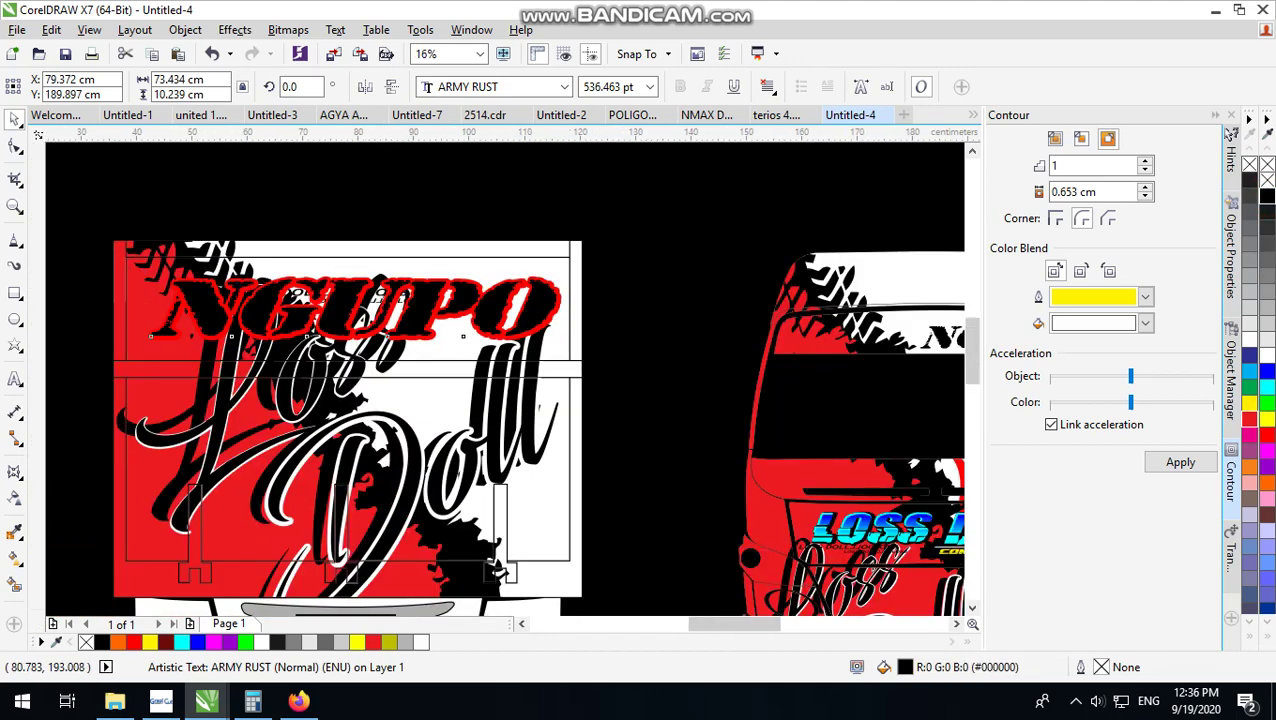
{"action": "left_click", "coordinate": [475, 219]}
{"action": "scroll", "coordinate": [377, 305], "scroll_direction": "up", "scroll_amount": 4}
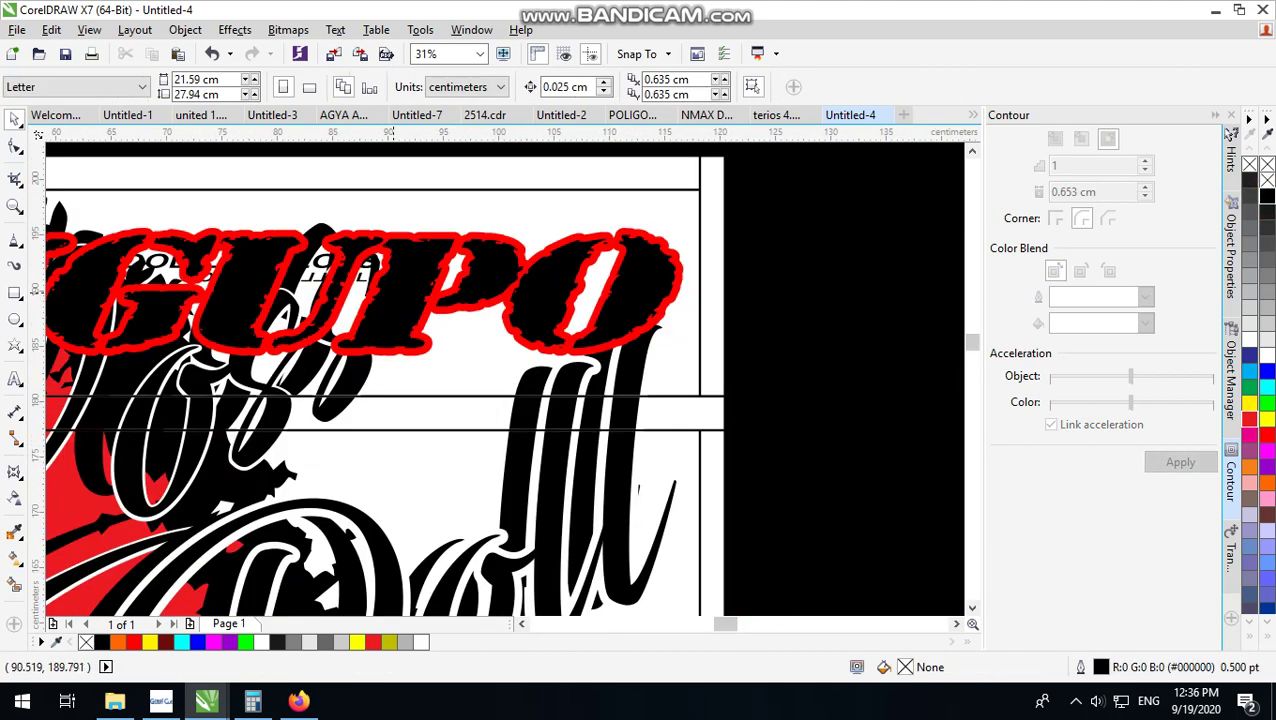
{"action": "left_click", "coordinate": [393, 292]}
{"action": "scroll", "coordinate": [430, 295], "scroll_direction": "down", "scroll_amount": 4}
{"action": "left_click", "coordinate": [573, 236]}
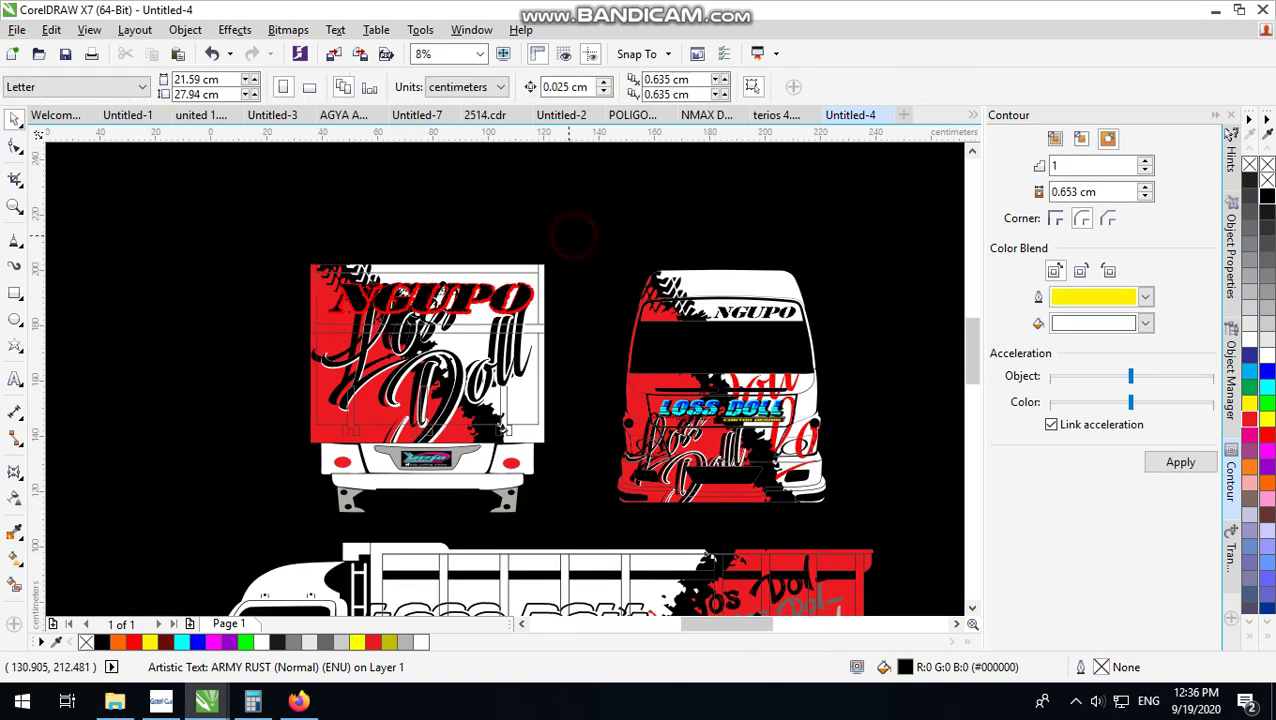
Step: Place a smaller black copy of the NGUPO text above the large NGUPO lettering on the rear panel
{"action": "scroll", "coordinate": [490, 296], "scroll_direction": "up", "scroll_amount": 1}
{"action": "left_click_drag", "start_coordinate": [450, 294], "coordinate": [449, 372]}
{"action": "left_click_drag", "start_coordinate": [582, 344], "coordinate": [560, 238]}
{"action": "scroll", "coordinate": [560, 238], "scroll_direction": "up", "scroll_amount": 3}
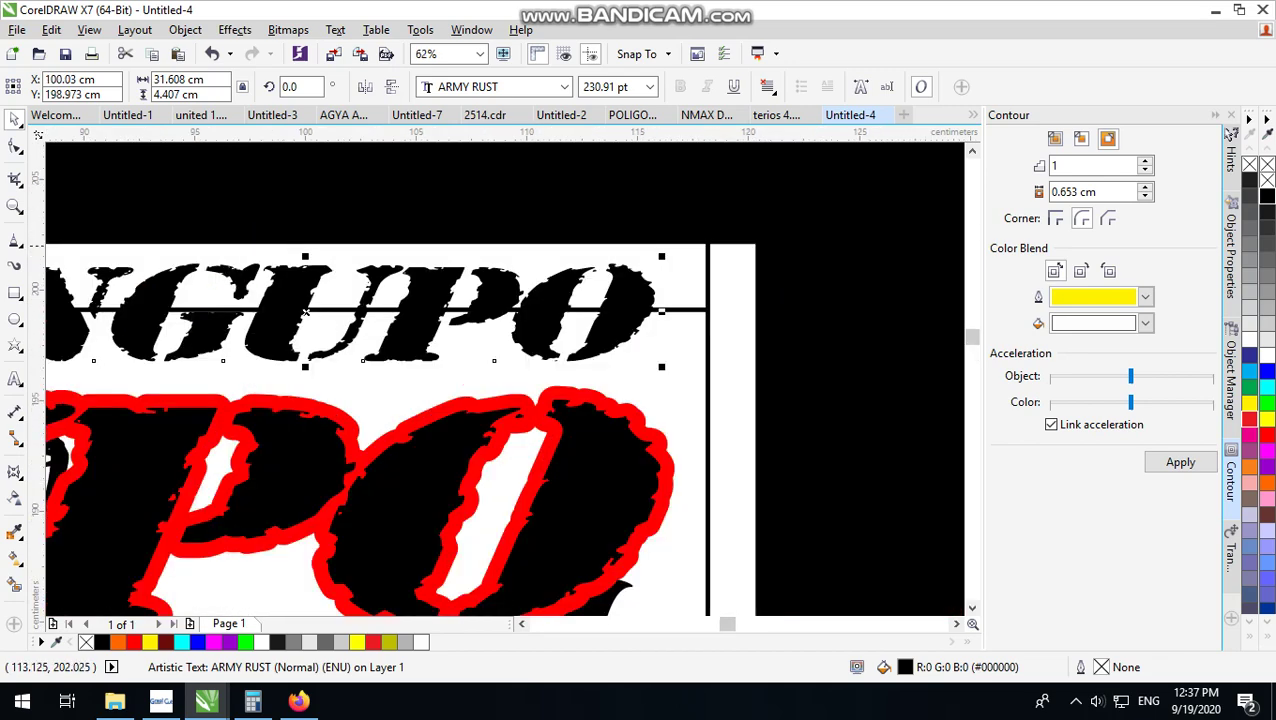
Step: Reduce the small NGUPO text to about 20.6 by 2.9 cm and position it just below the rear panel's upper frame line
{"action": "left_click_drag", "start_coordinate": [659, 255], "coordinate": [610, 242]}
{"action": "left_click_drag", "start_coordinate": [506, 305], "coordinate": [550, 343]}
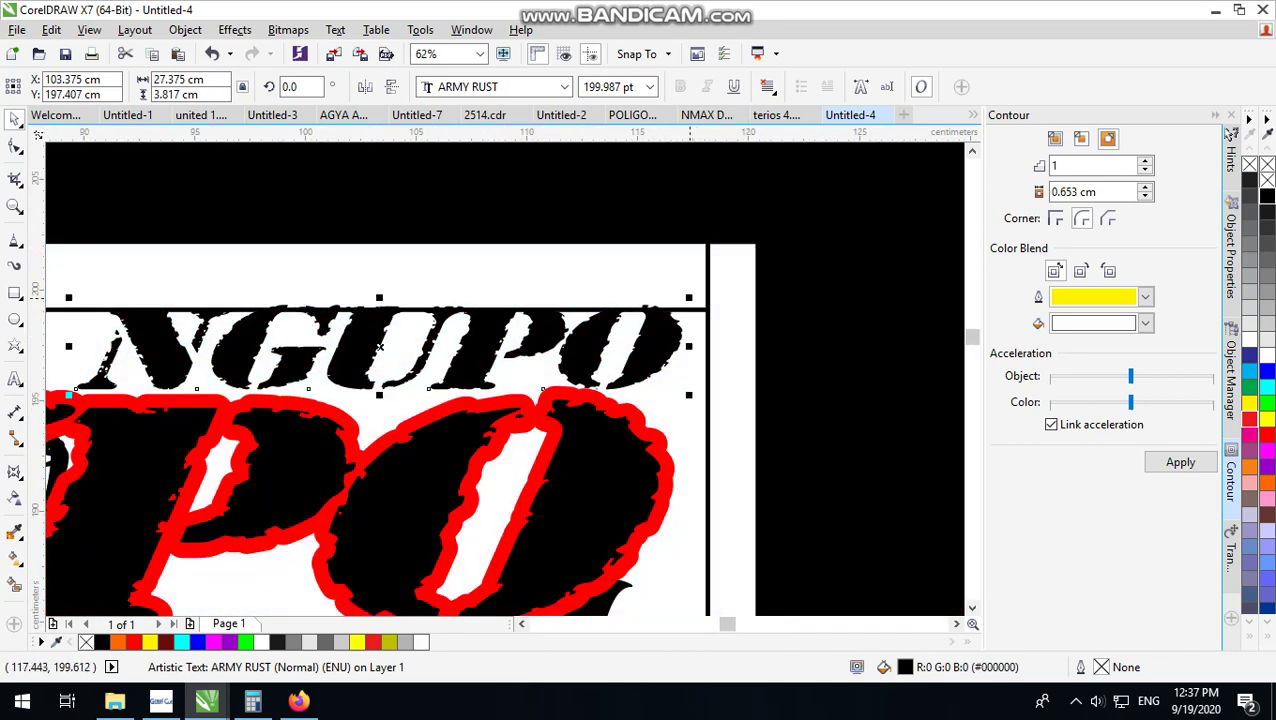
{"action": "left_click_drag", "start_coordinate": [689, 297], "coordinate": [612, 309]}
{"action": "scroll", "coordinate": [545, 335], "scroll_direction": "down", "scroll_amount": 4}
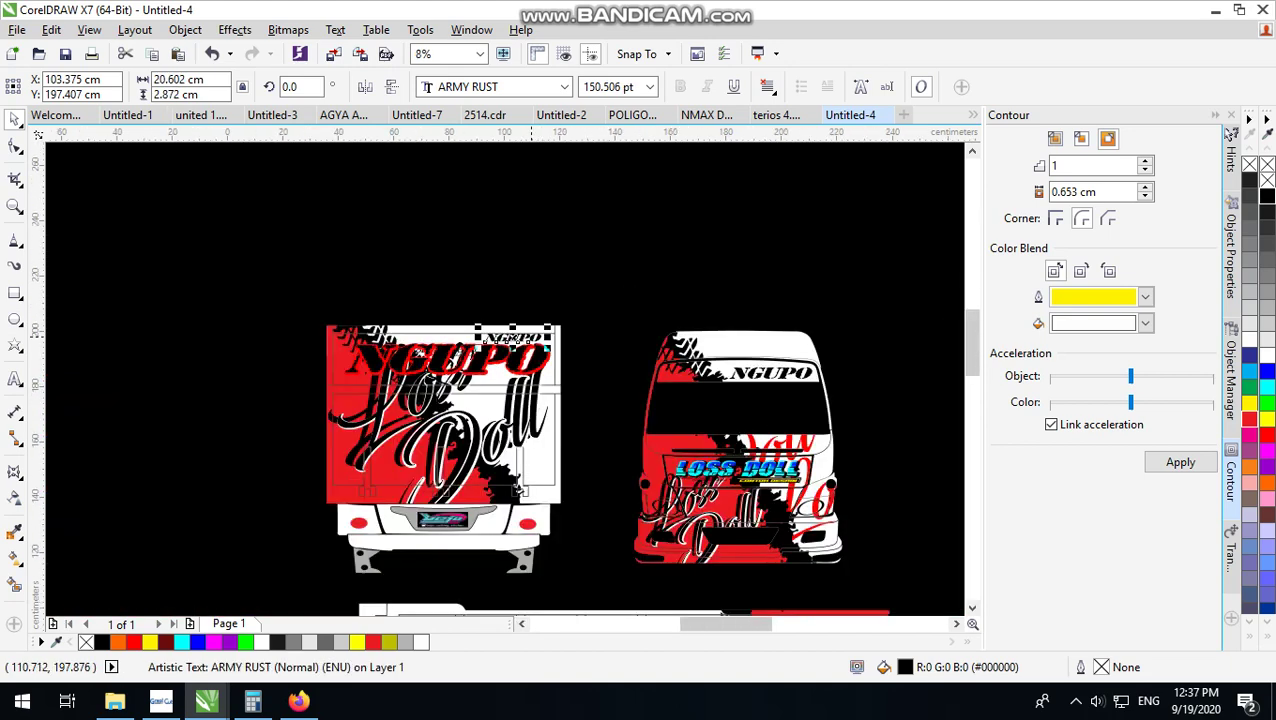
{"action": "left_click", "coordinate": [575, 291]}
Step: Review the NGUPO and Loss Doll graphics across the truck's rear, front and side views
{"action": "scroll", "coordinate": [494, 385], "scroll_direction": "up", "scroll_amount": 1}
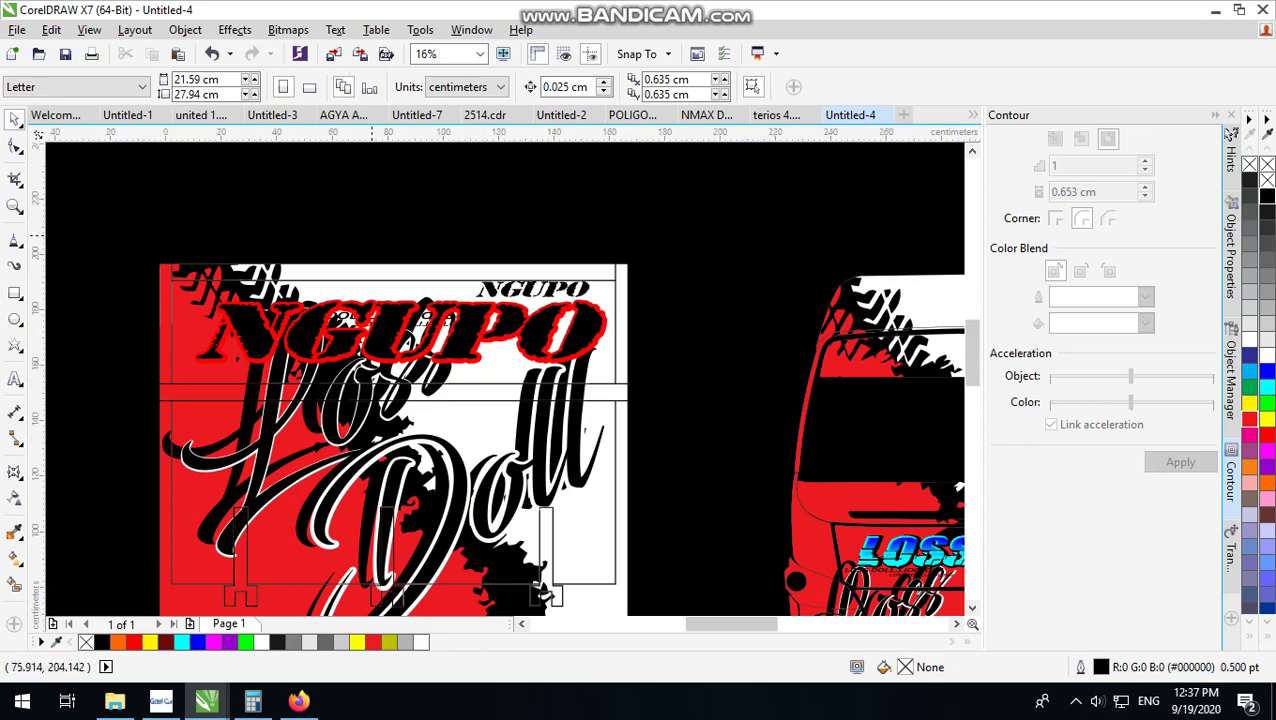
{"action": "scroll", "coordinate": [543, 597], "scroll_direction": "down", "scroll_amount": 2}
{"action": "scroll", "coordinate": [449, 413], "scroll_direction": "up", "scroll_amount": 1}
{"action": "scroll", "coordinate": [500, 380], "scroll_direction": "down", "scroll_amount": 2}
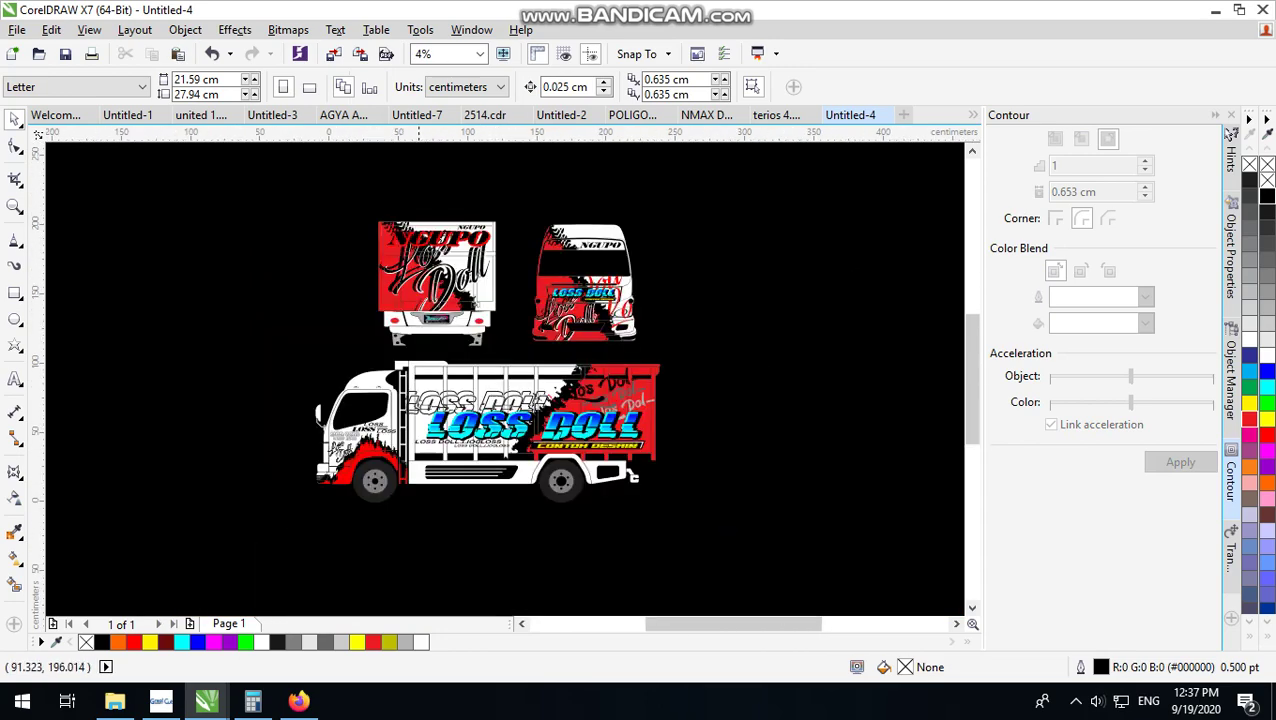
{"action": "scroll", "coordinate": [500, 380], "scroll_direction": "up", "scroll_amount": 1}
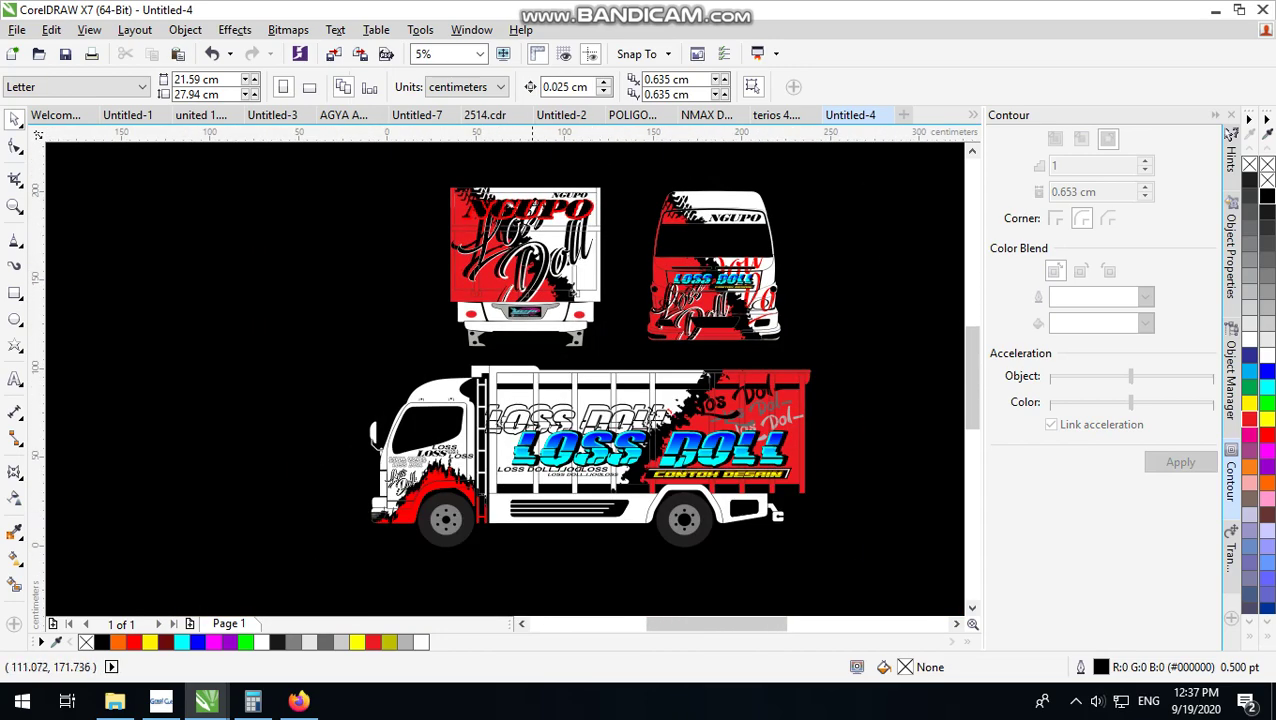
{"action": "scroll", "coordinate": [518, 280], "scroll_direction": "up", "scroll_amount": 1}
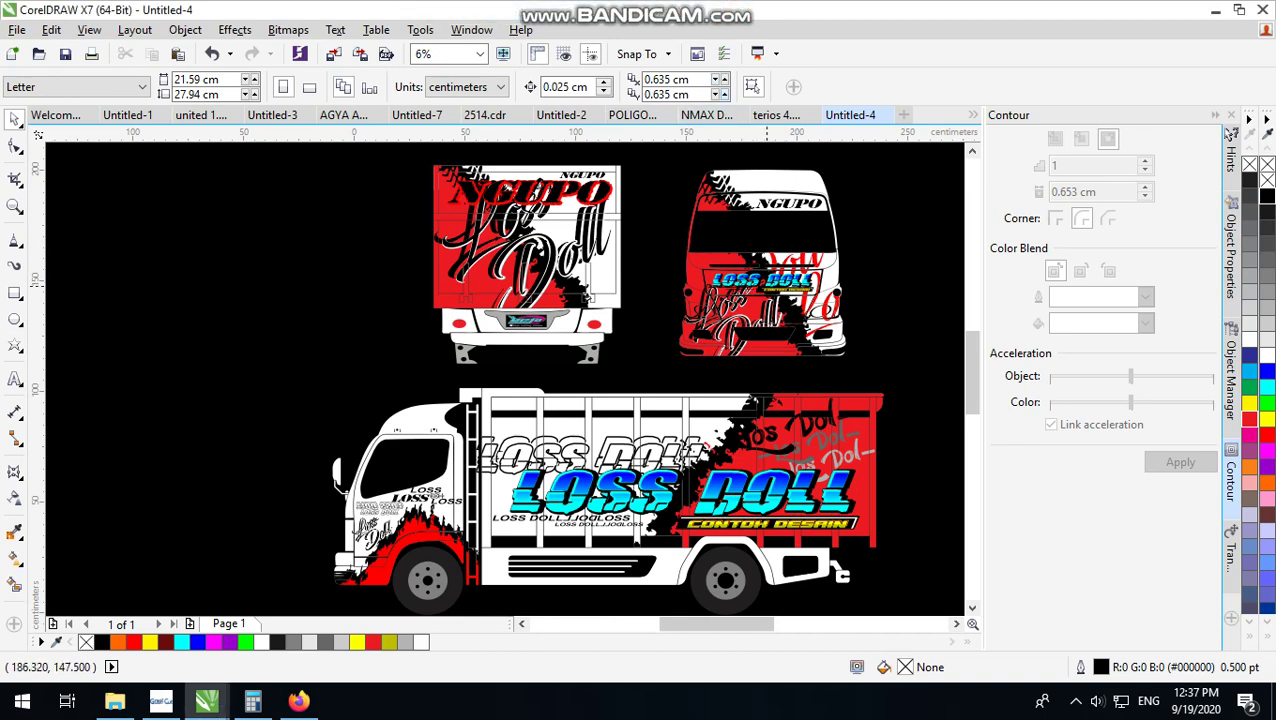
{"action": "scroll", "coordinate": [780, 300], "scroll_direction": "up", "scroll_amount": 1}
{"action": "scroll", "coordinate": [702, 260], "scroll_direction": "down", "scroll_amount": 1}
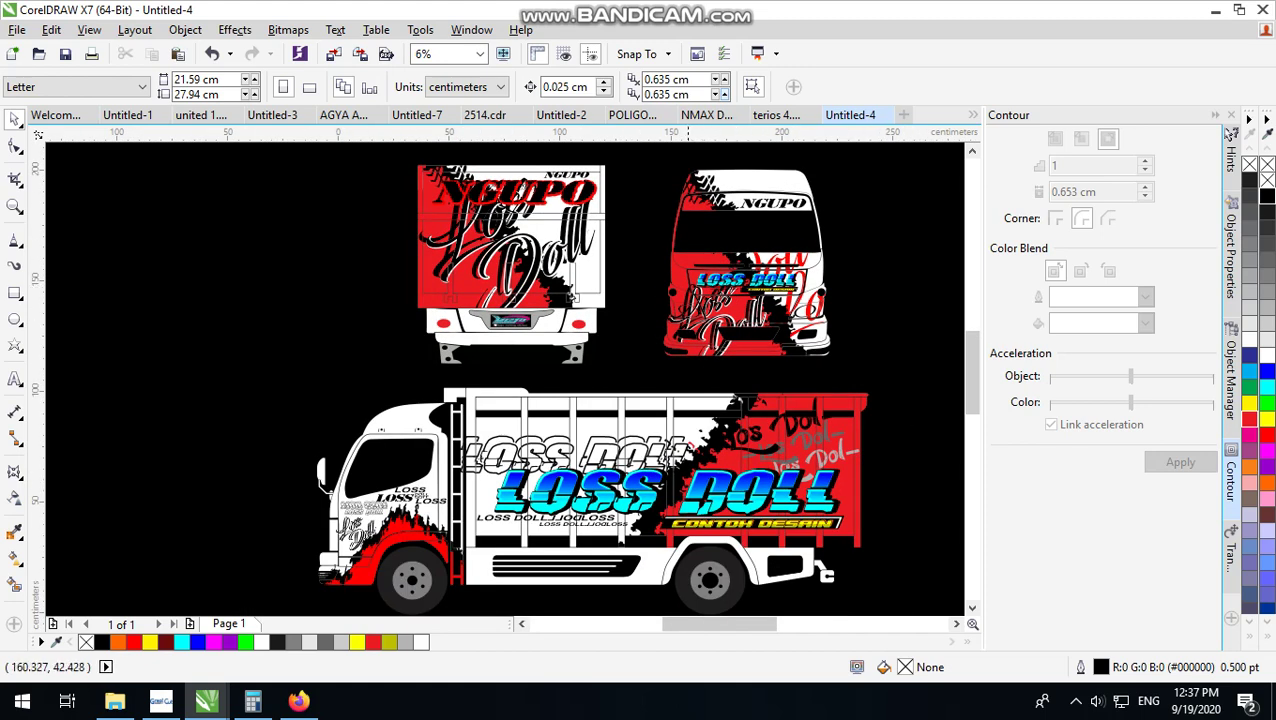
{"action": "scroll", "coordinate": [760, 540], "scroll_direction": "up", "scroll_amount": 2}
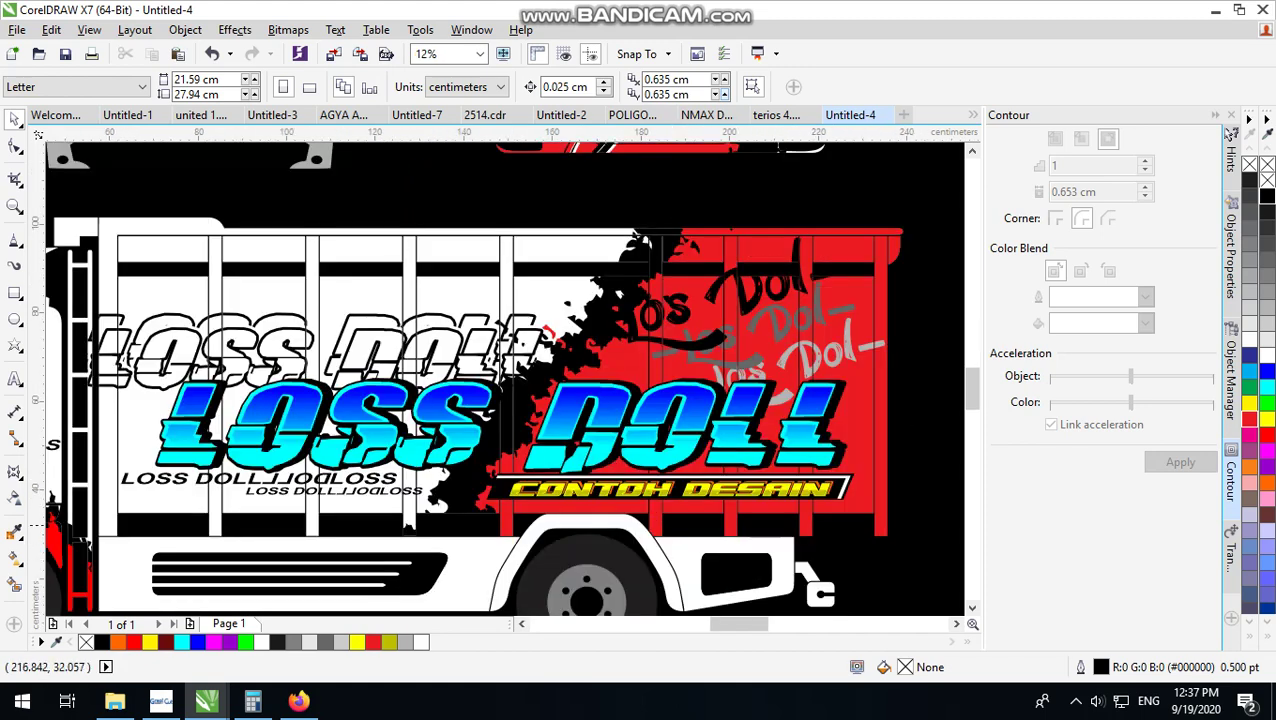
{"action": "scroll", "coordinate": [688, 492], "scroll_direction": "down", "scroll_amount": 2}
{"action": "scroll", "coordinate": [640, 378], "scroll_direction": "up", "scroll_amount": 2}
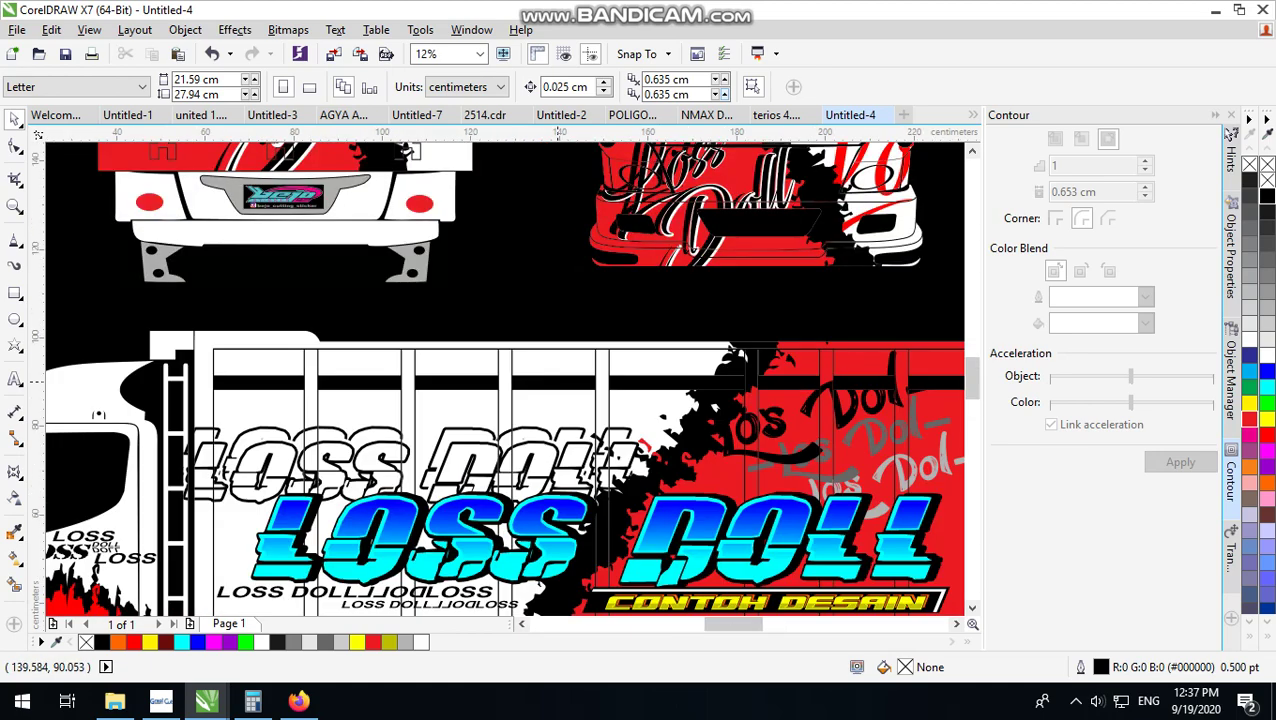
Step: Add the artistic text "medot janji" in the white band along the top of the truck's side body
{"action": "scroll", "coordinate": [600, 370], "scroll_direction": "down", "scroll_amount": 2}
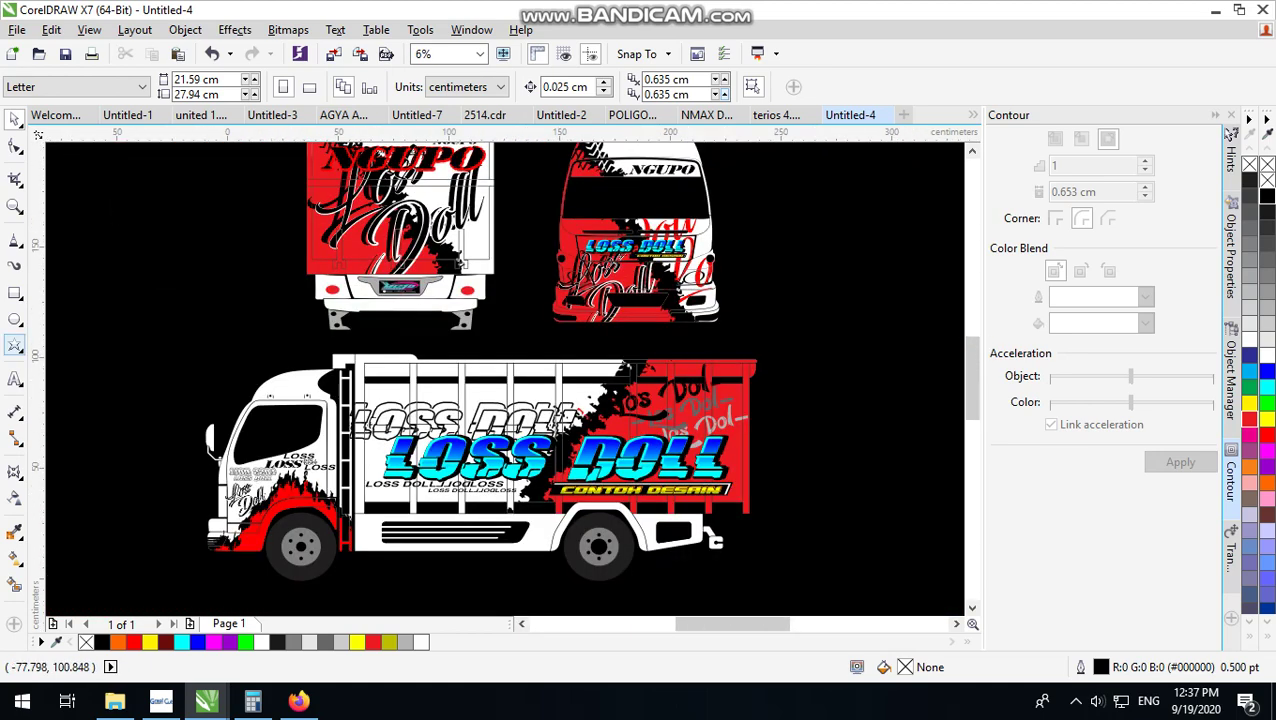
{"action": "left_click", "coordinate": [15, 378]}
{"action": "scroll", "coordinate": [384, 421], "scroll_direction": "up", "scroll_amount": 2}
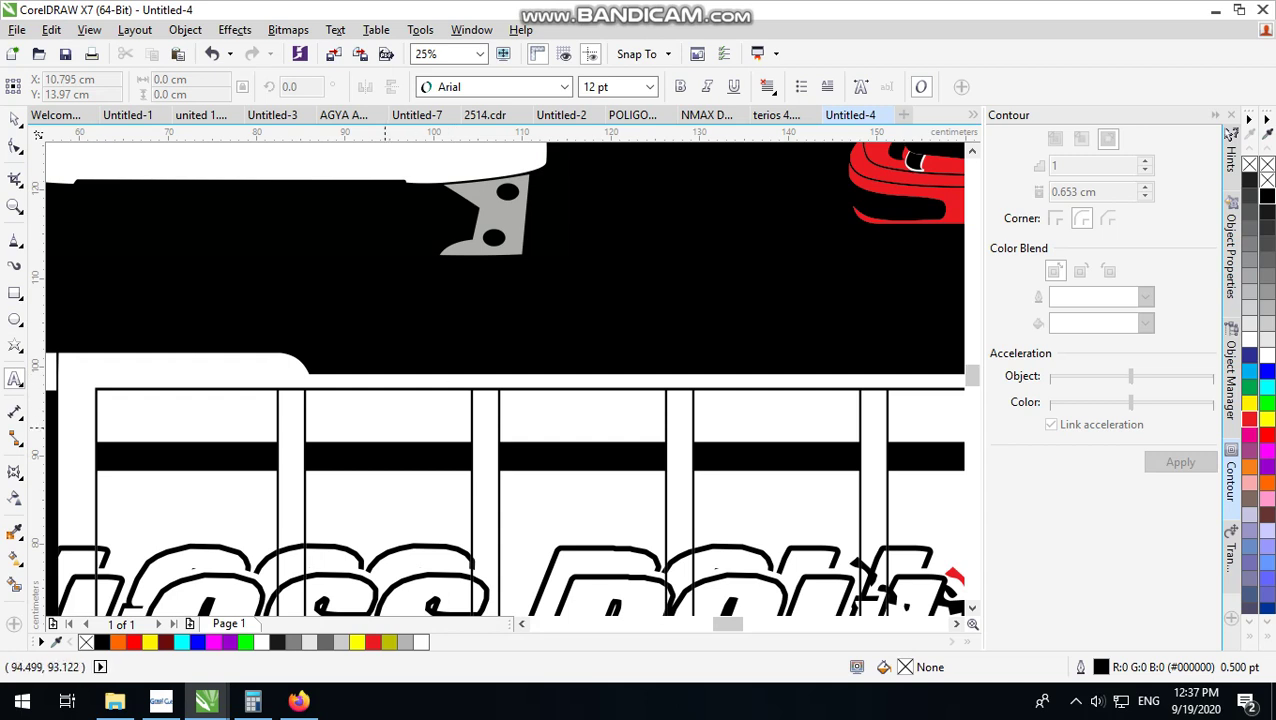
{"action": "left_click", "coordinate": [384, 421]}
{"action": "scroll", "coordinate": [380, 415], "scroll_direction": "up", "scroll_amount": 1}
{"action": "type", "text": "medo"}
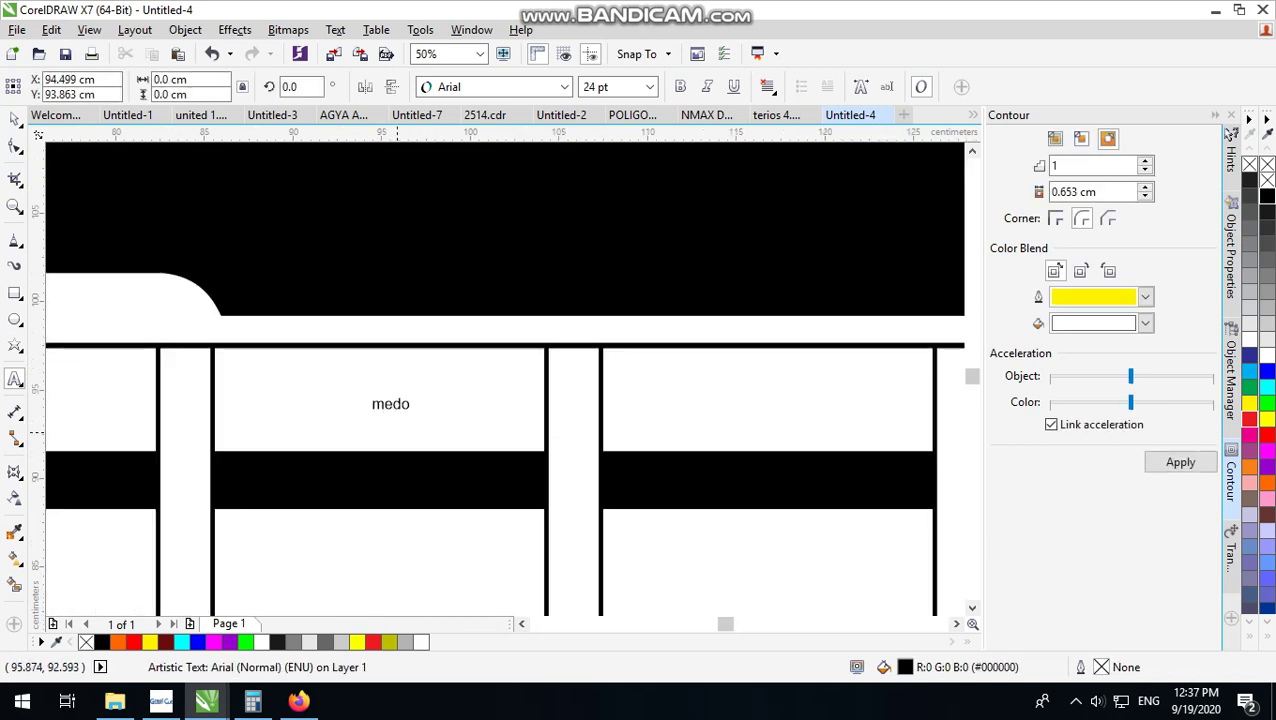
{"action": "type", "text": "t "}
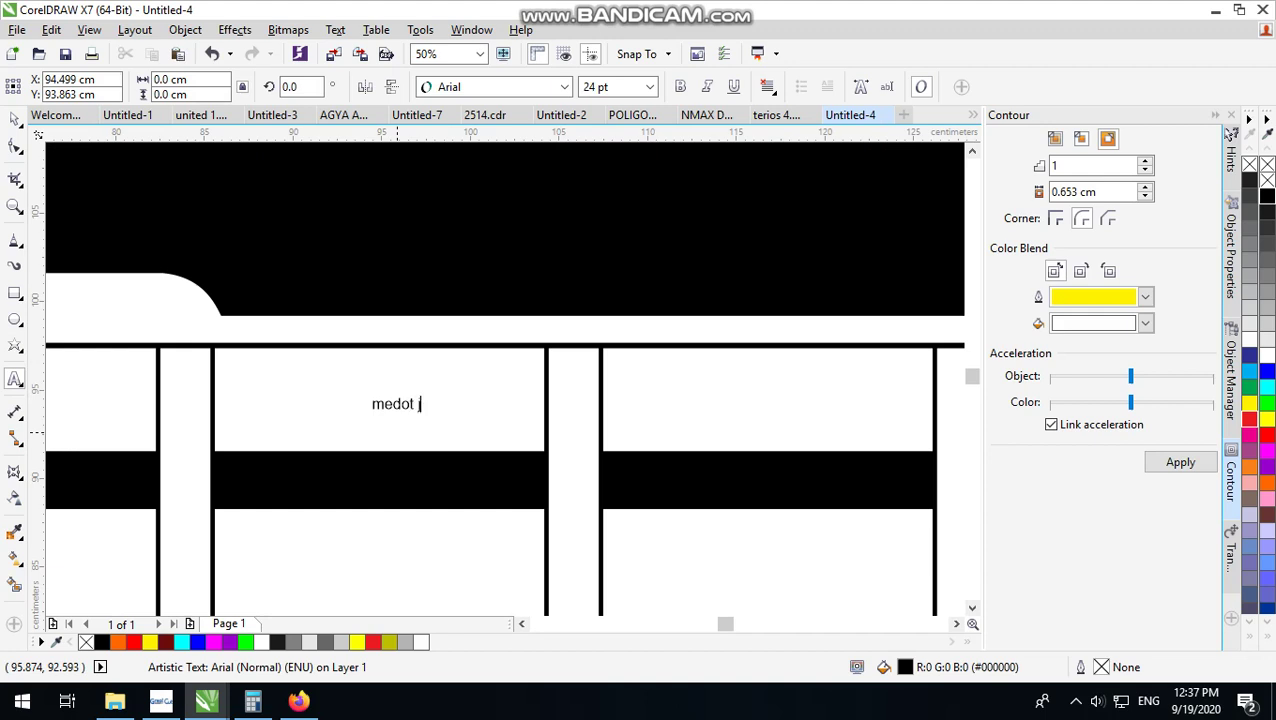
{"action": "type", "text": "janji"}
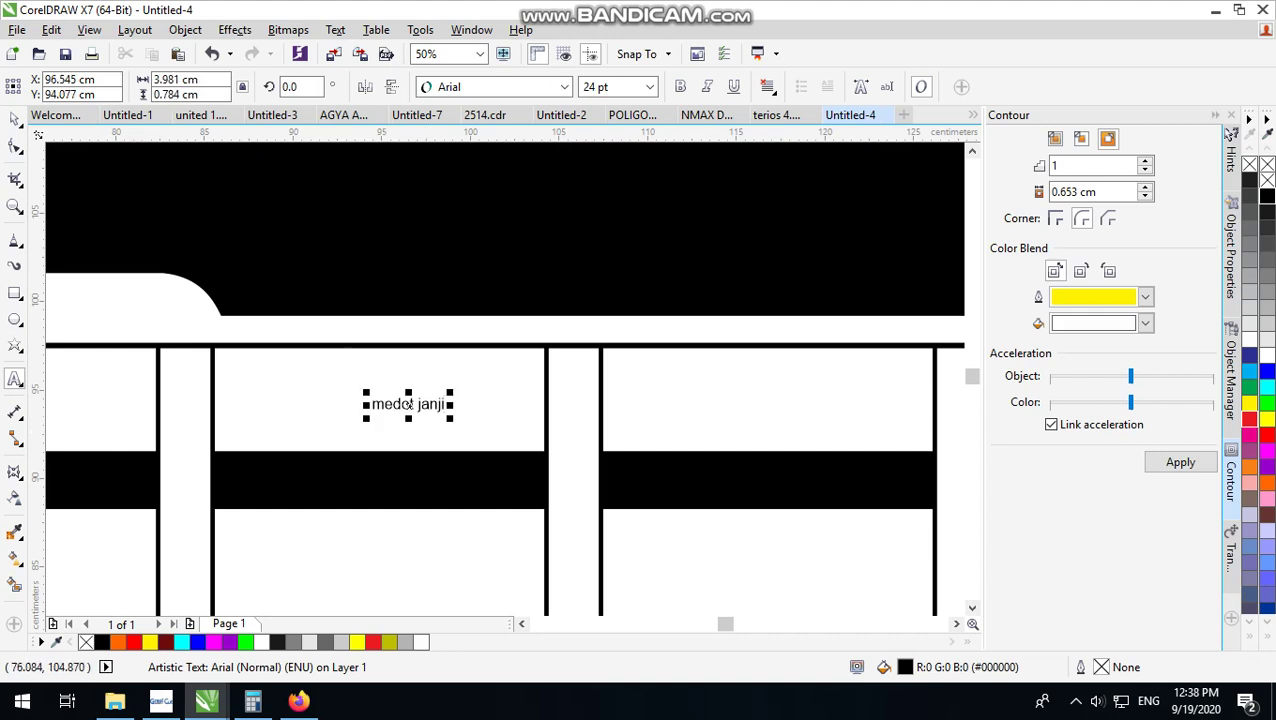
Step: Enlarge the medot janji text to about 268 pt and set its font to Blacksword
{"action": "left_click", "coordinate": [16, 119]}
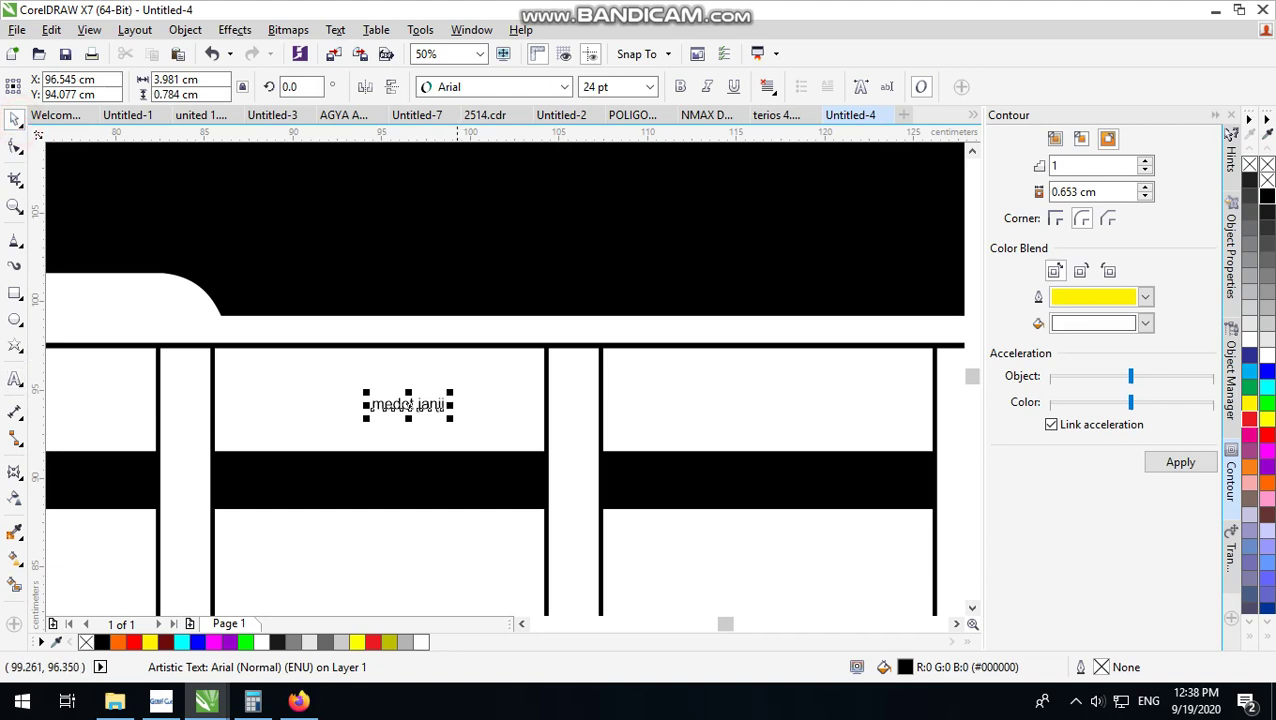
{"action": "left_click_drag", "start_coordinate": [449, 392], "coordinate": [664, 321]}
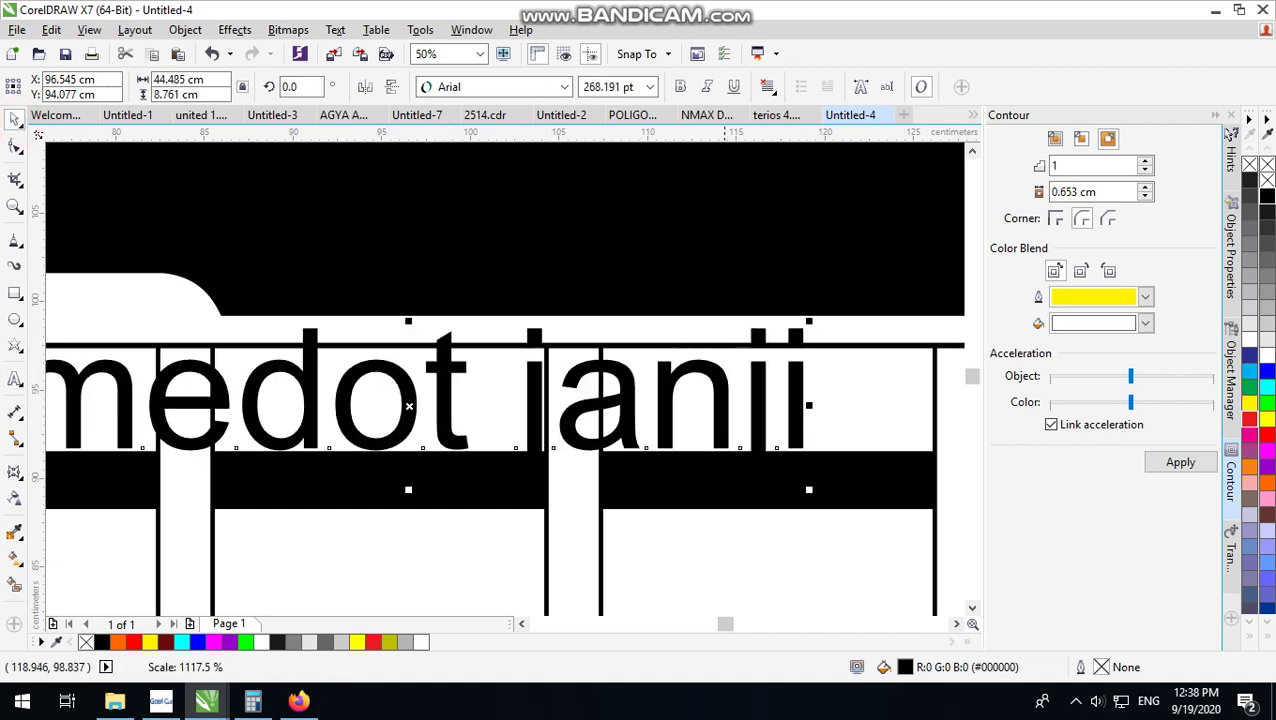
{"action": "left_click", "coordinate": [514, 82]}
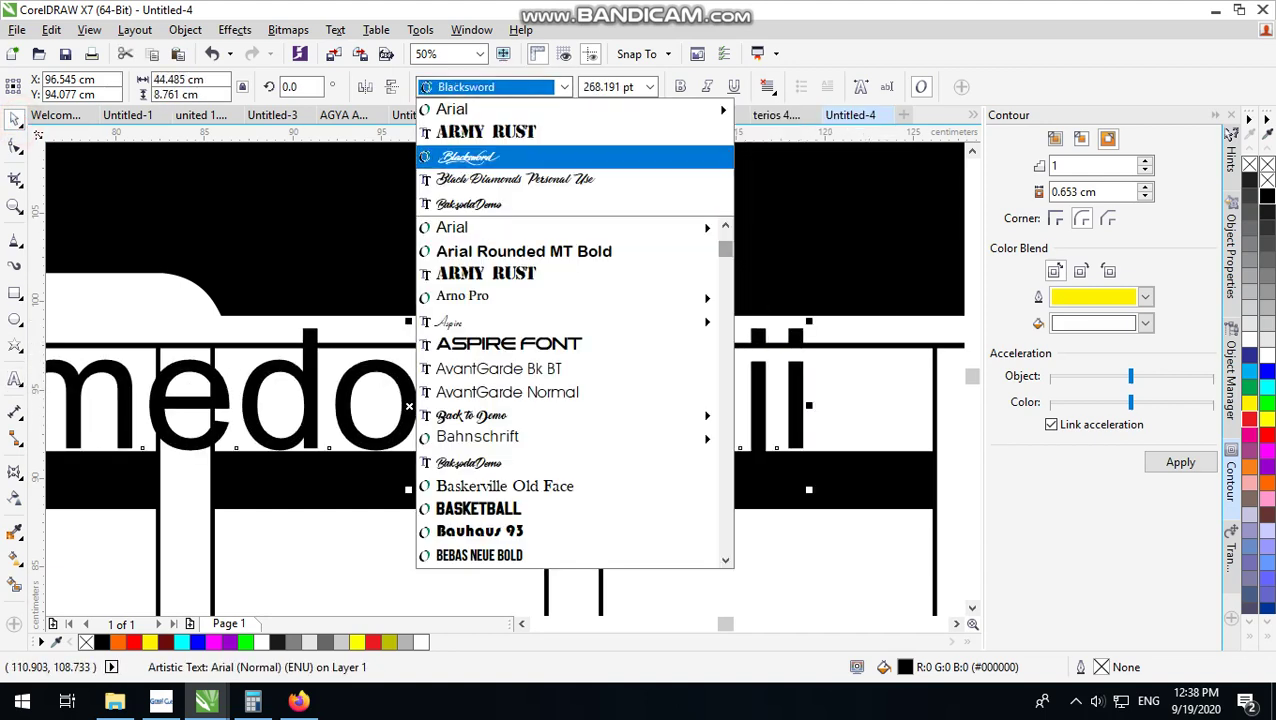
{"action": "left_click", "coordinate": [512, 154]}
{"action": "scroll", "coordinate": [508, 292], "scroll_direction": "down", "scroll_amount": 1}
{"action": "scroll", "coordinate": [585, 330], "scroll_direction": "down", "scroll_amount": 1}
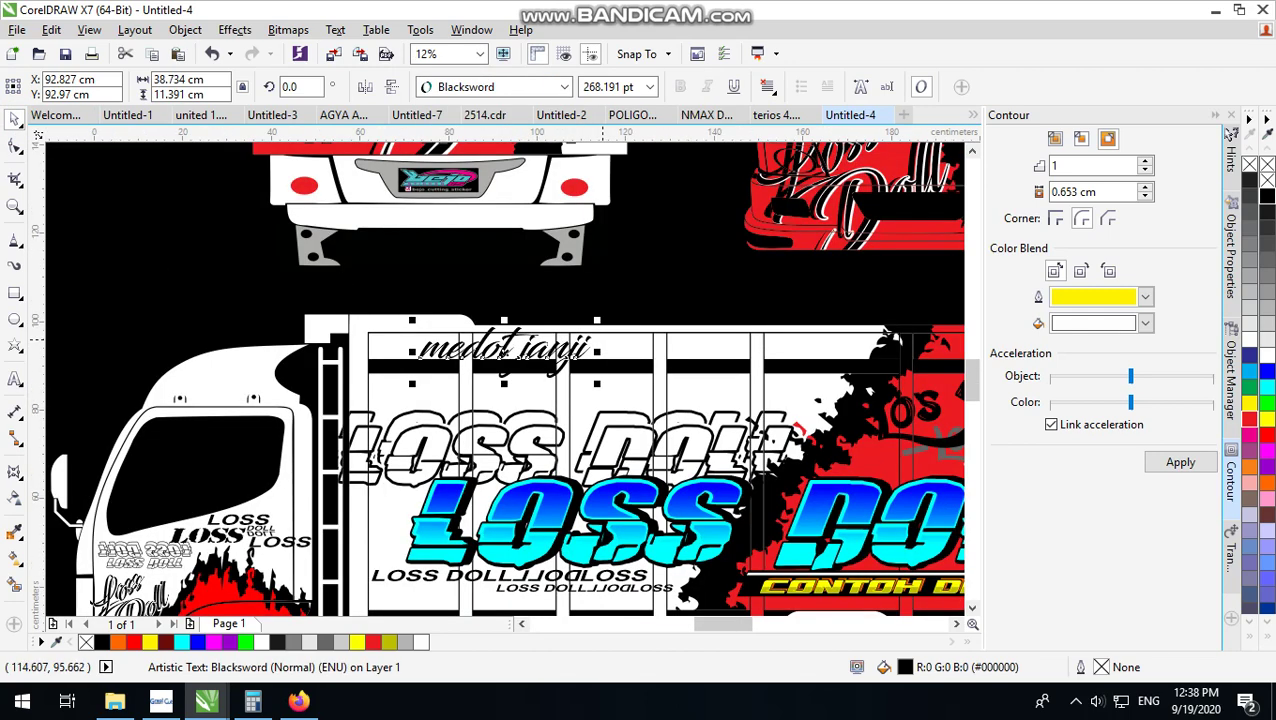
Step: Enlarge the medot janji text to about 71.9 by 21.2 cm and move it toward the rear, over the black stripe
{"action": "left_click_drag", "start_coordinate": [592, 320], "coordinate": [614, 312]}
{"action": "left_click", "coordinate": [567, 335]}
{"action": "scroll", "coordinate": [391, 360], "scroll_direction": "down", "scroll_amount": 1}
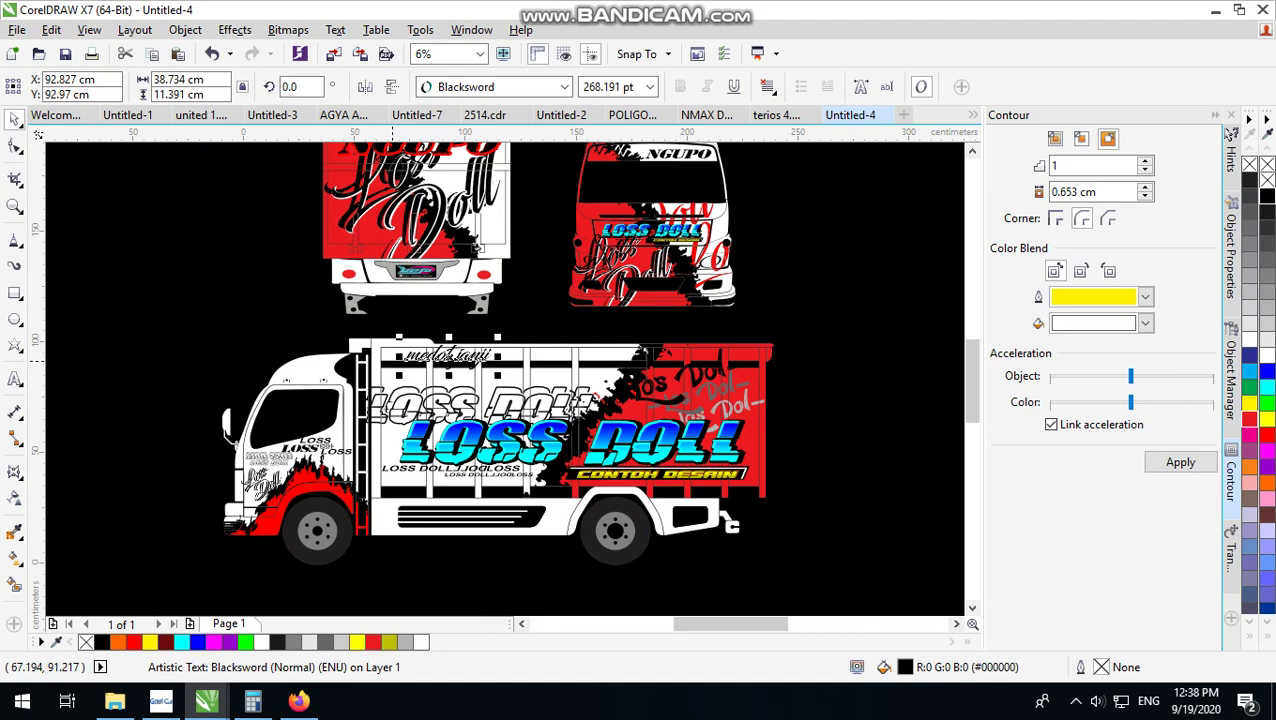
{"action": "scroll", "coordinate": [415, 408], "scroll_direction": "down", "scroll_amount": 1}
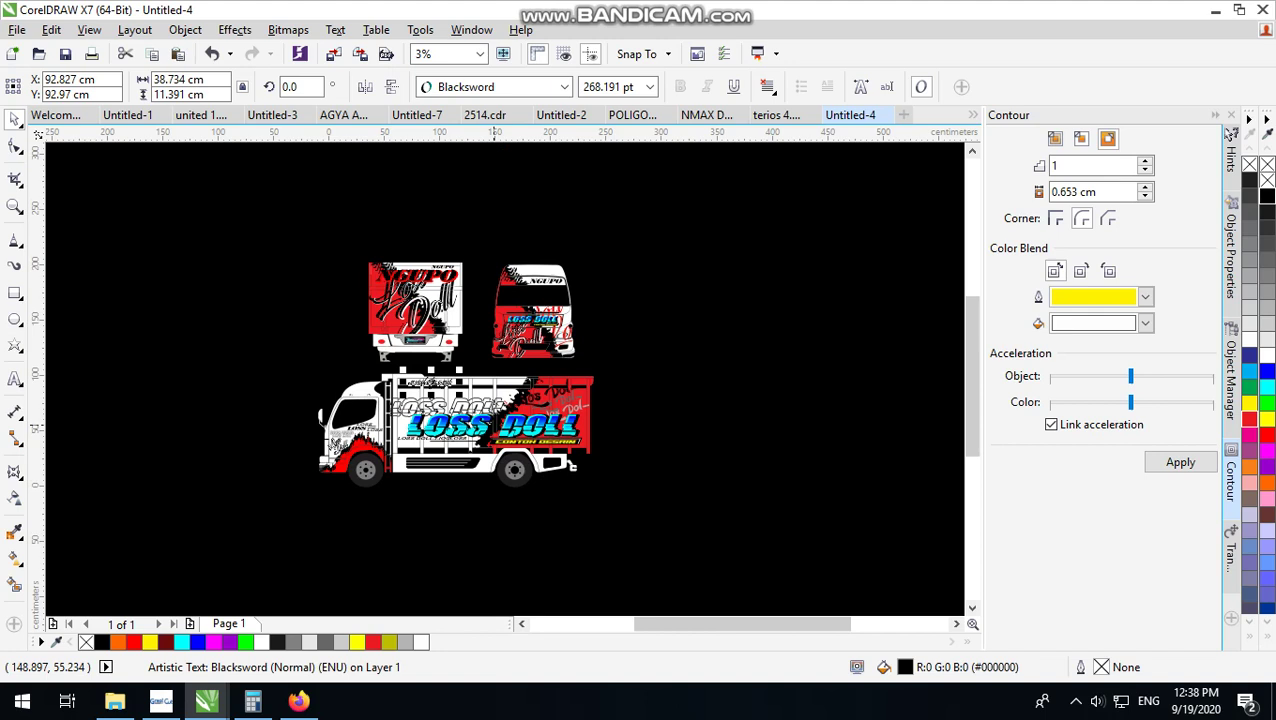
{"action": "scroll", "coordinate": [448, 437], "scroll_direction": "up", "scroll_amount": 2}
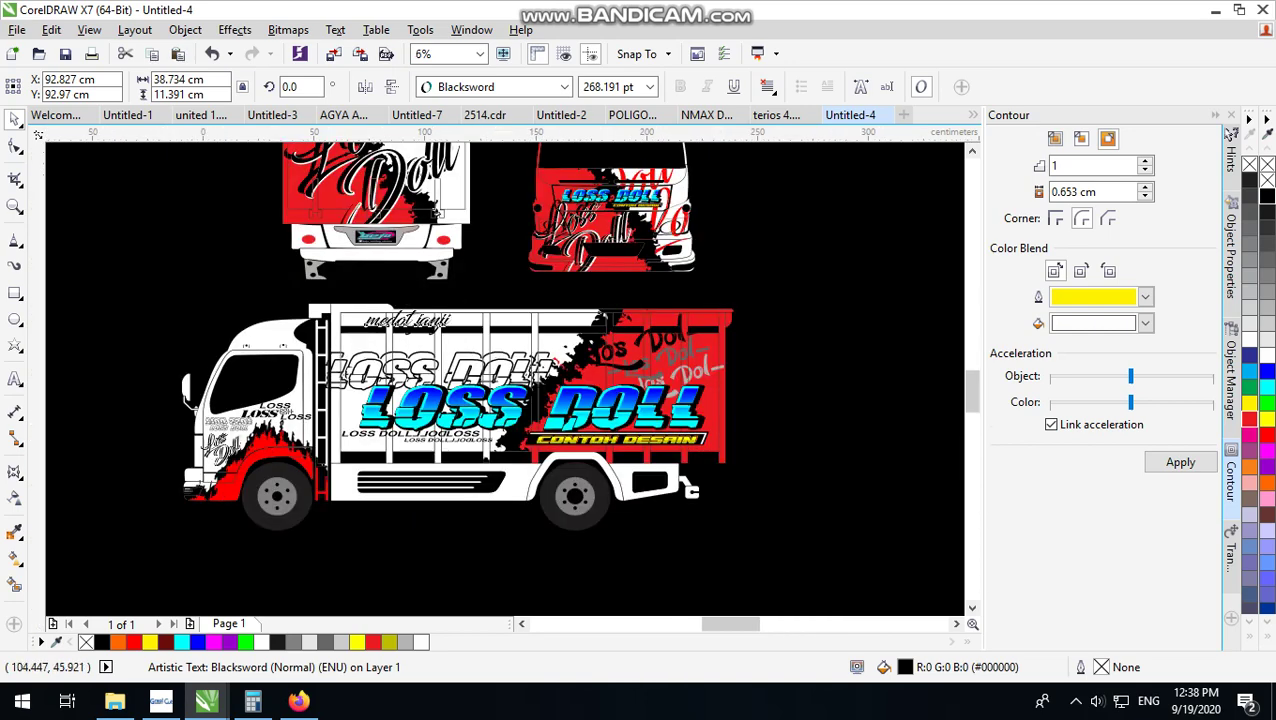
{"action": "left_click_drag", "start_coordinate": [475, 187], "coordinate": [540, 192]}
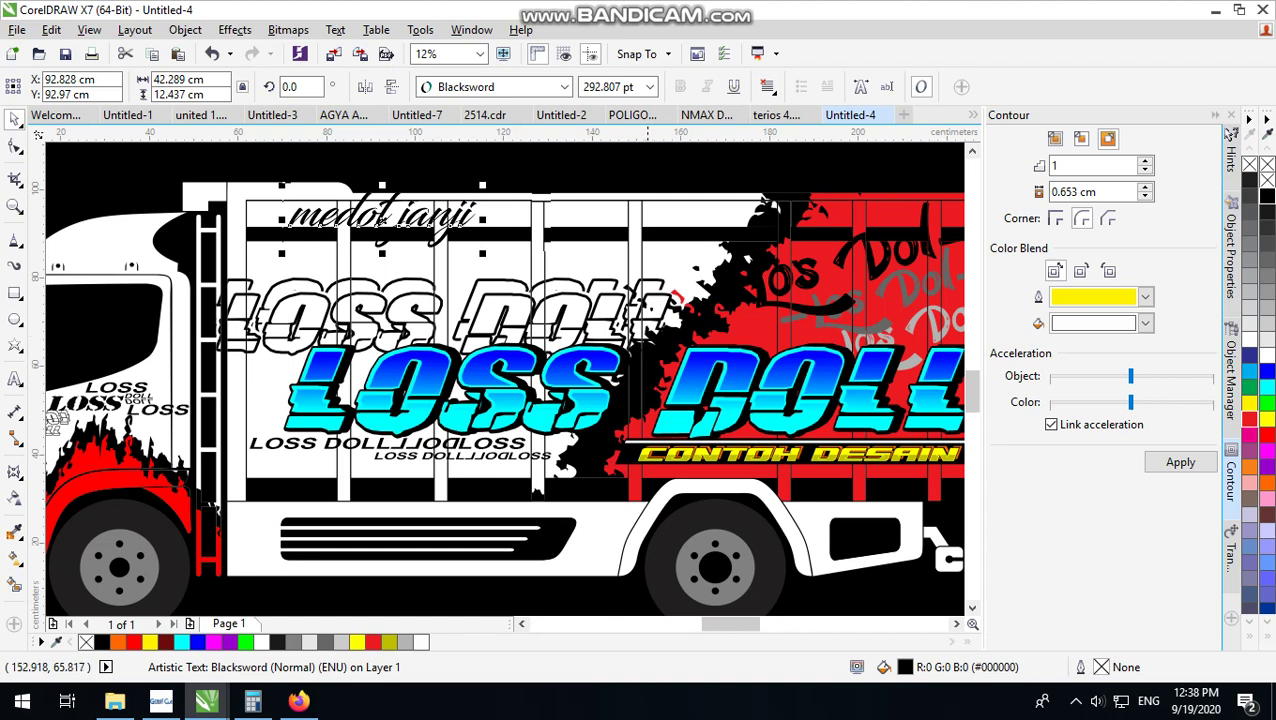
{"action": "left_click_drag", "start_coordinate": [482, 186], "coordinate": [545, 160]}
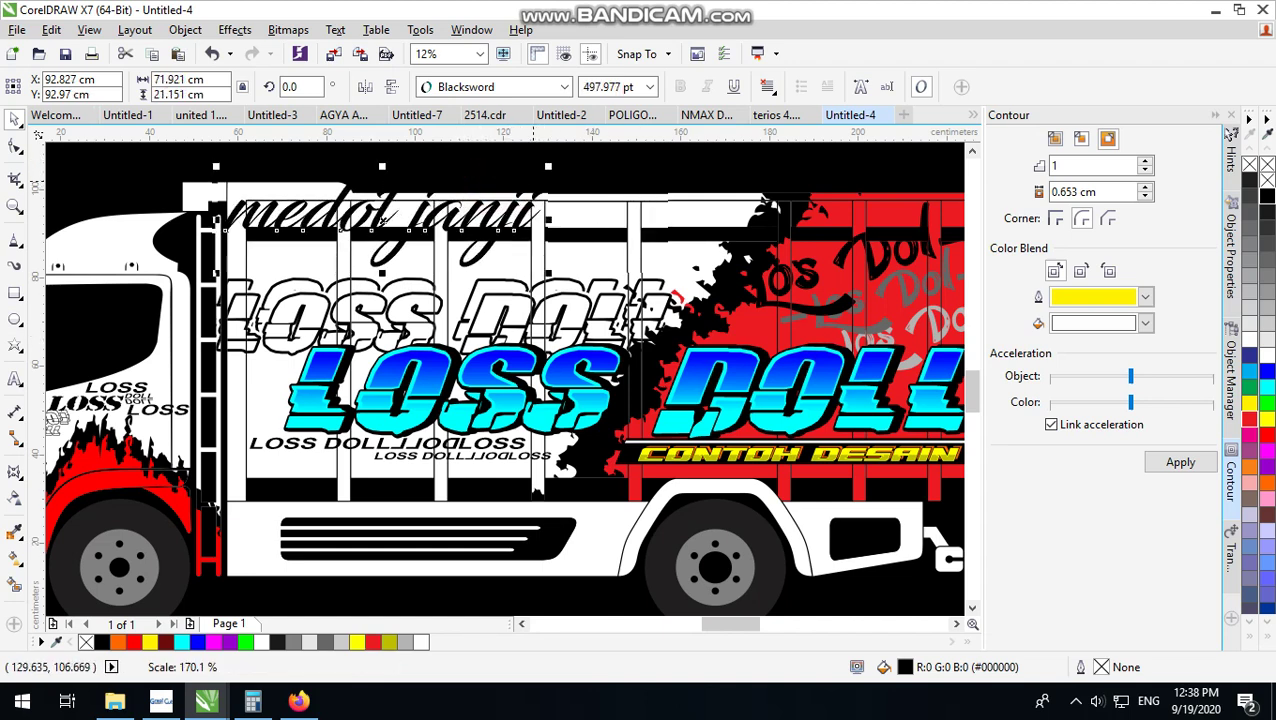
{"action": "left_click_drag", "start_coordinate": [492, 211], "coordinate": [566, 231]}
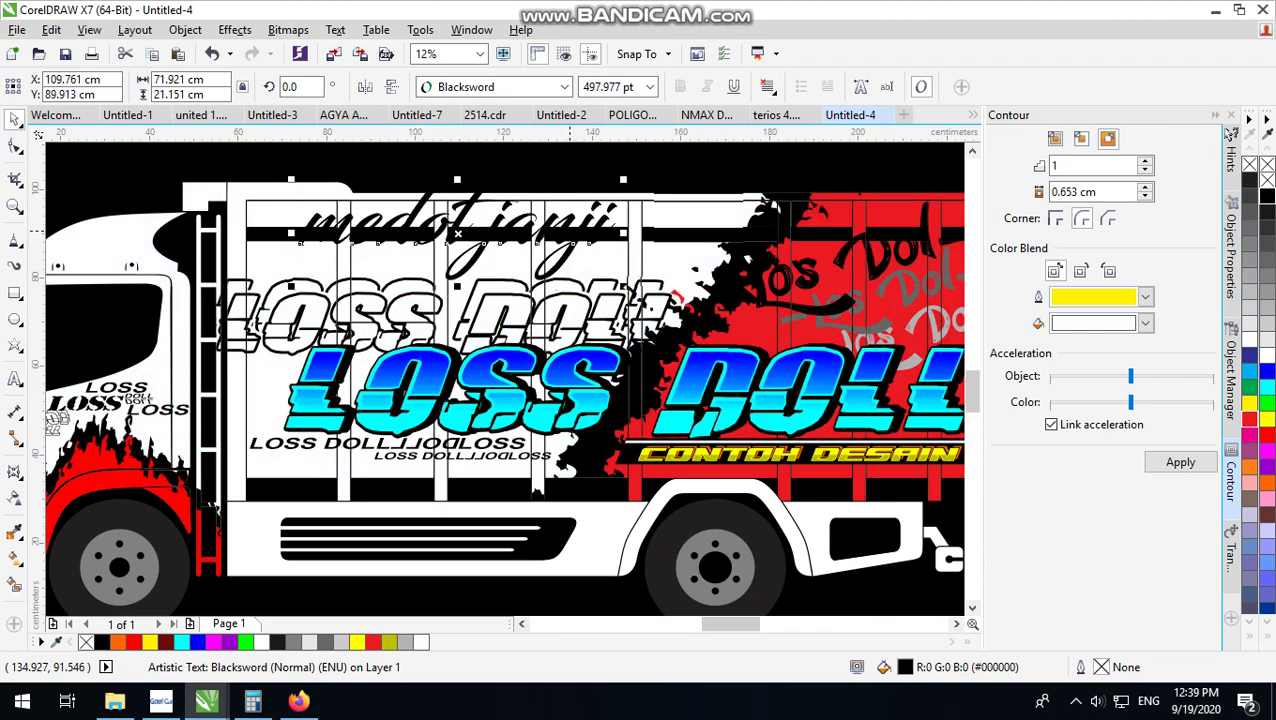
Step: PowerClip the medot janji text inside the truck's side body shape
{"action": "right_click", "coordinate": [567, 230]}
{"action": "key", "text": "Escape"}
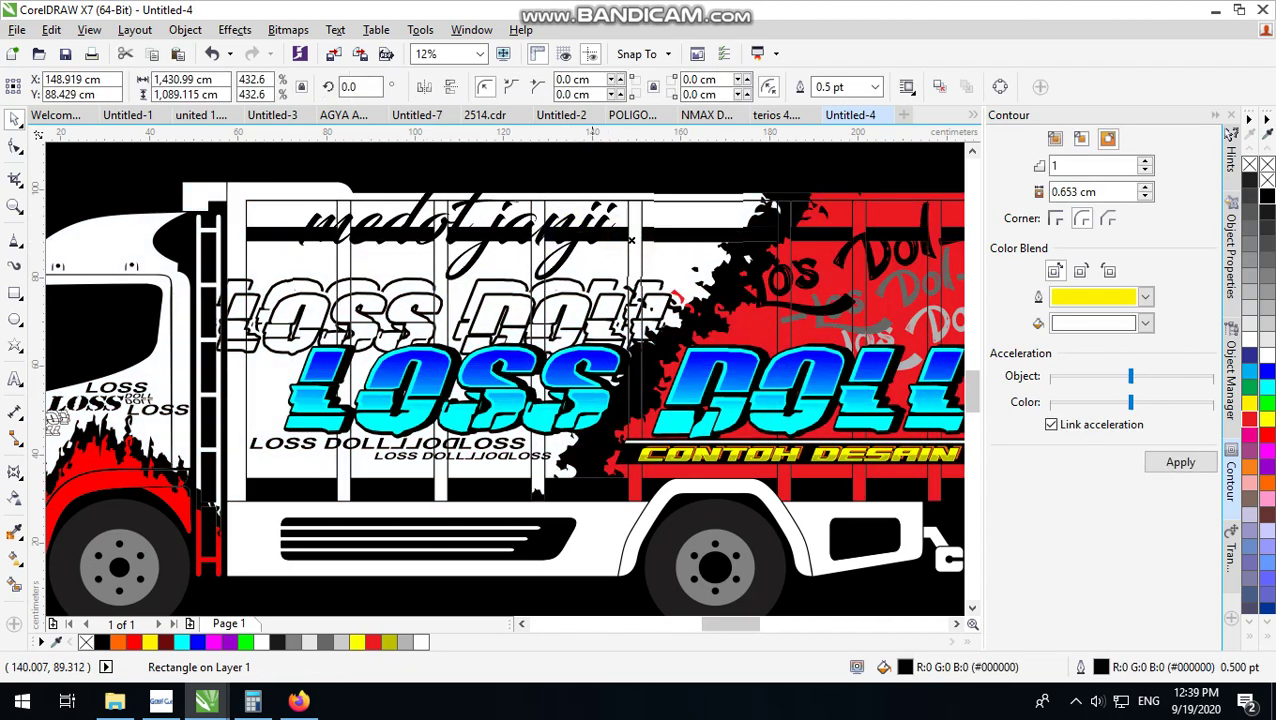
{"action": "left_click", "coordinate": [590, 221]}
{"action": "right_click", "coordinate": [590, 221]}
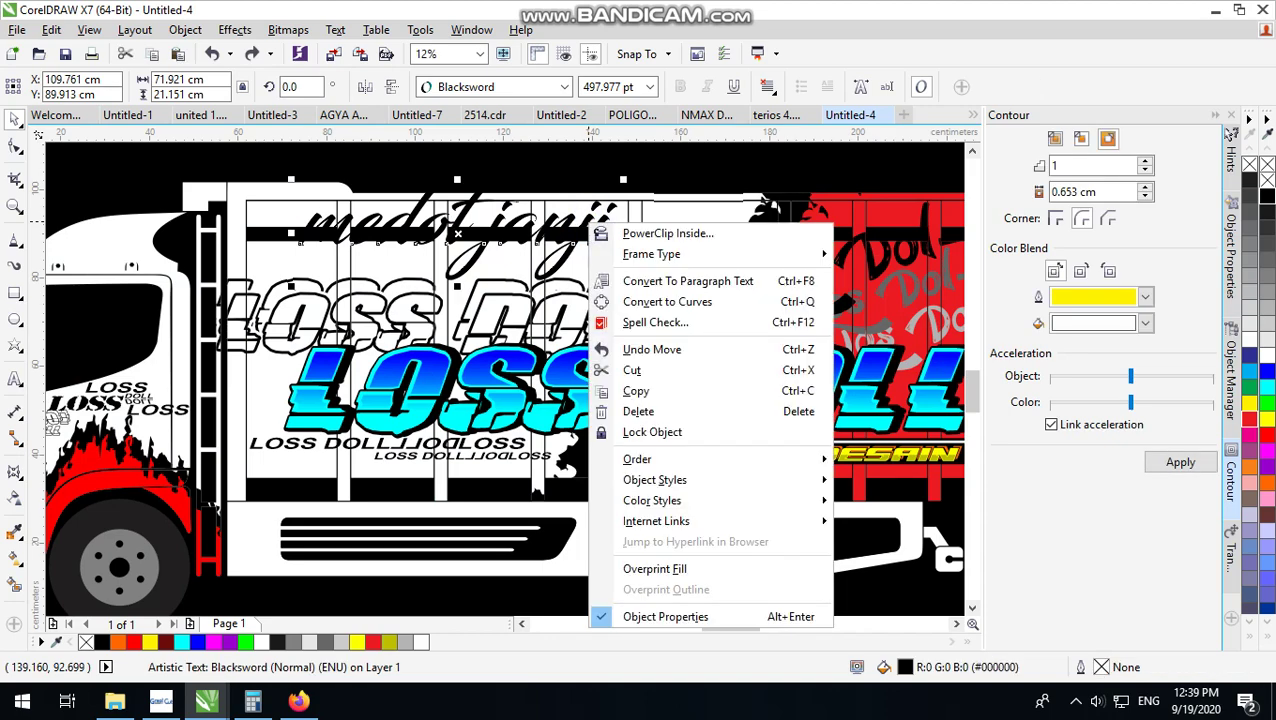
{"action": "left_click", "coordinate": [650, 234]}
{"action": "left_click", "coordinate": [568, 241]}
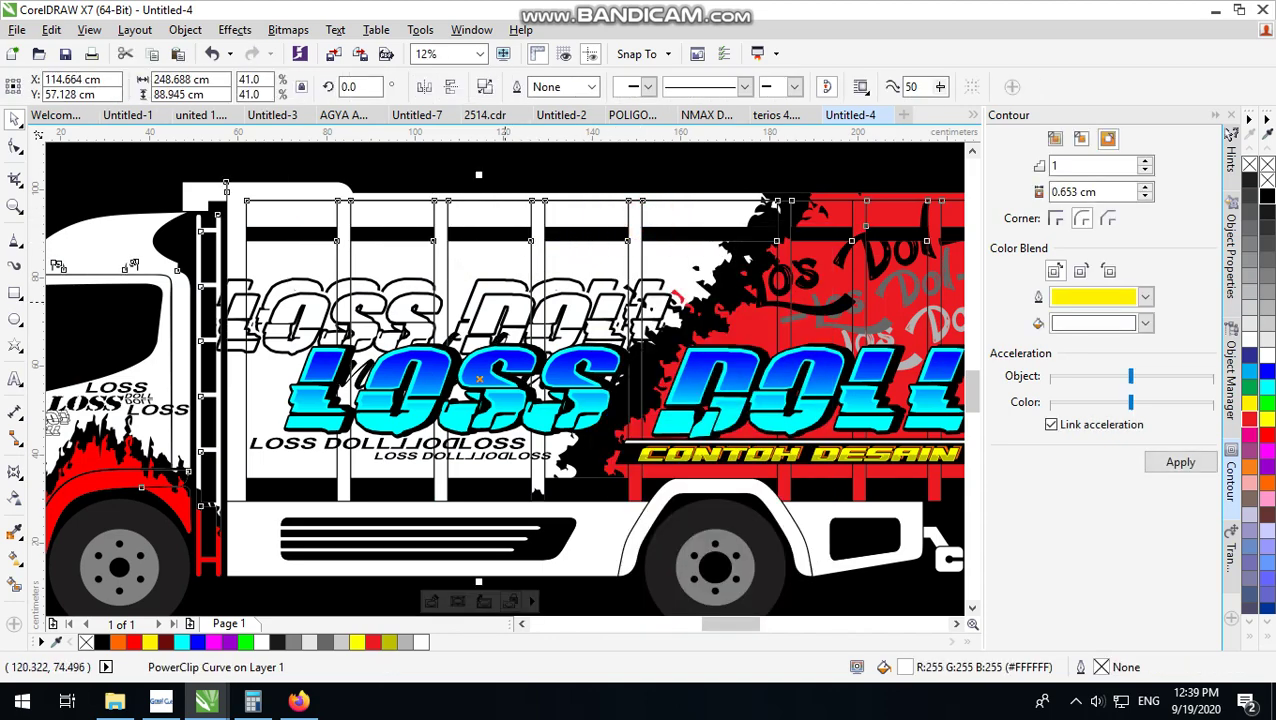
Step: Inside the side body's PowerClip, flatten and widen medot janji to about 113.2 by 10.2 cm above the outlined LOSS DOLL, and finish editing
{"action": "left_click", "coordinate": [520, 269], "text": "ctrl"}
{"action": "left_click", "coordinate": [494, 343]}
{"action": "left_click_drag", "start_coordinate": [491, 341], "coordinate": [518, 251]}
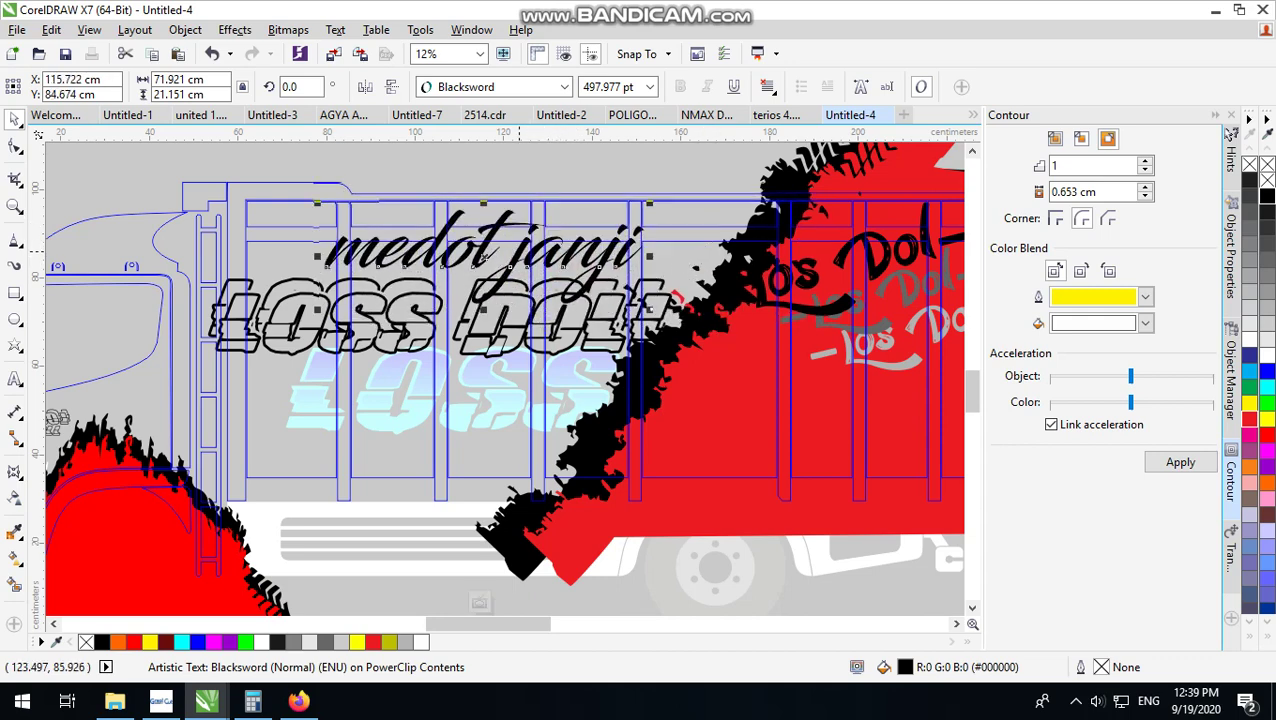
{"action": "left_click_drag", "start_coordinate": [484, 309], "coordinate": [501, 253]}
{"action": "left_click_drag", "start_coordinate": [638, 256], "coordinate": [733, 256]}
{"action": "left_click", "coordinate": [620, 154], "text": "ctrl"}
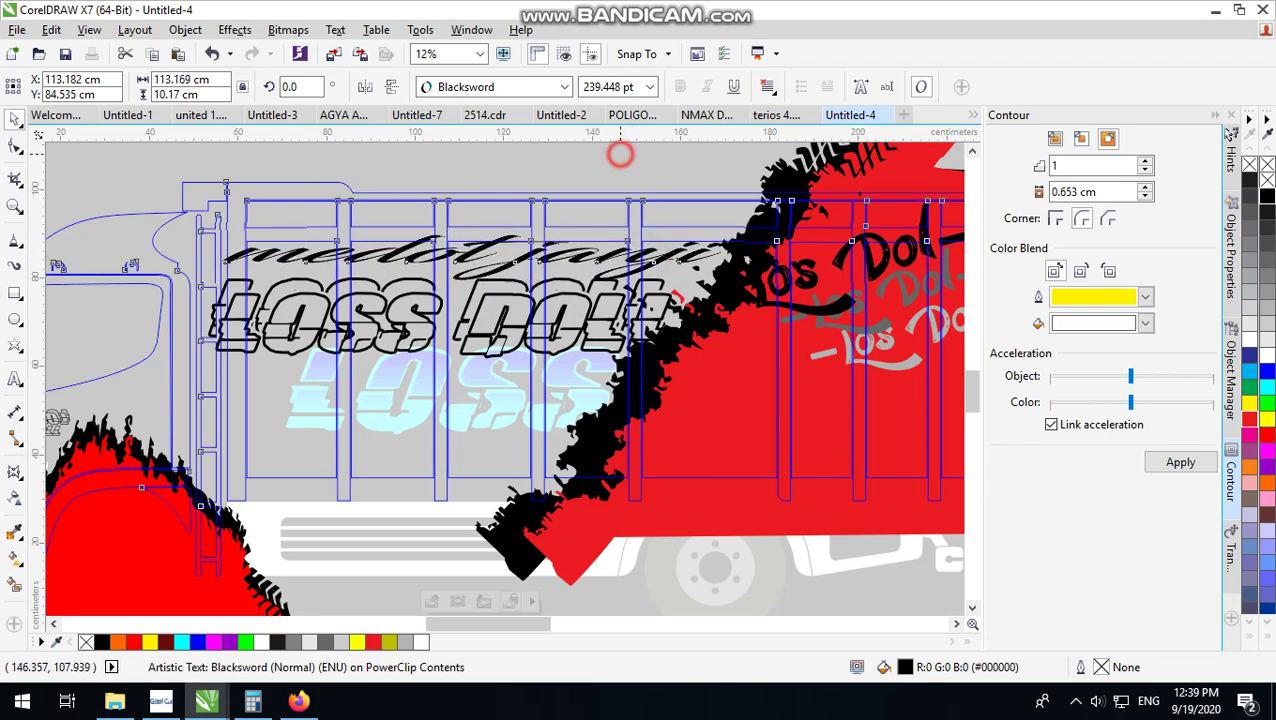
Step: Examine the stretched medot janji lettering on the side body and the overall look of the three truck views
{"action": "scroll", "coordinate": [532, 352], "scroll_direction": "down", "scroll_amount": 1}
{"action": "scroll", "coordinate": [555, 323], "scroll_direction": "up", "scroll_amount": 1}
{"action": "scroll", "coordinate": [558, 305], "scroll_direction": "up", "scroll_amount": 5}
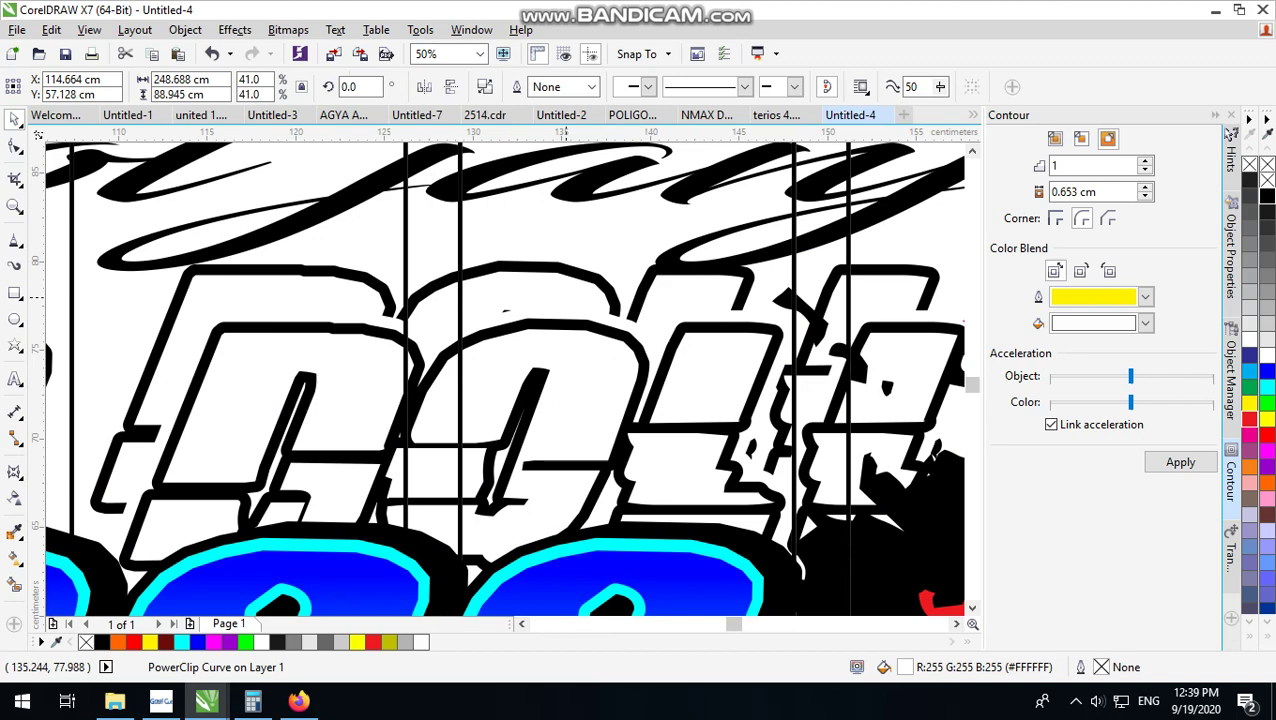
{"action": "scroll", "coordinate": [560, 300], "scroll_direction": "down", "scroll_amount": 4}
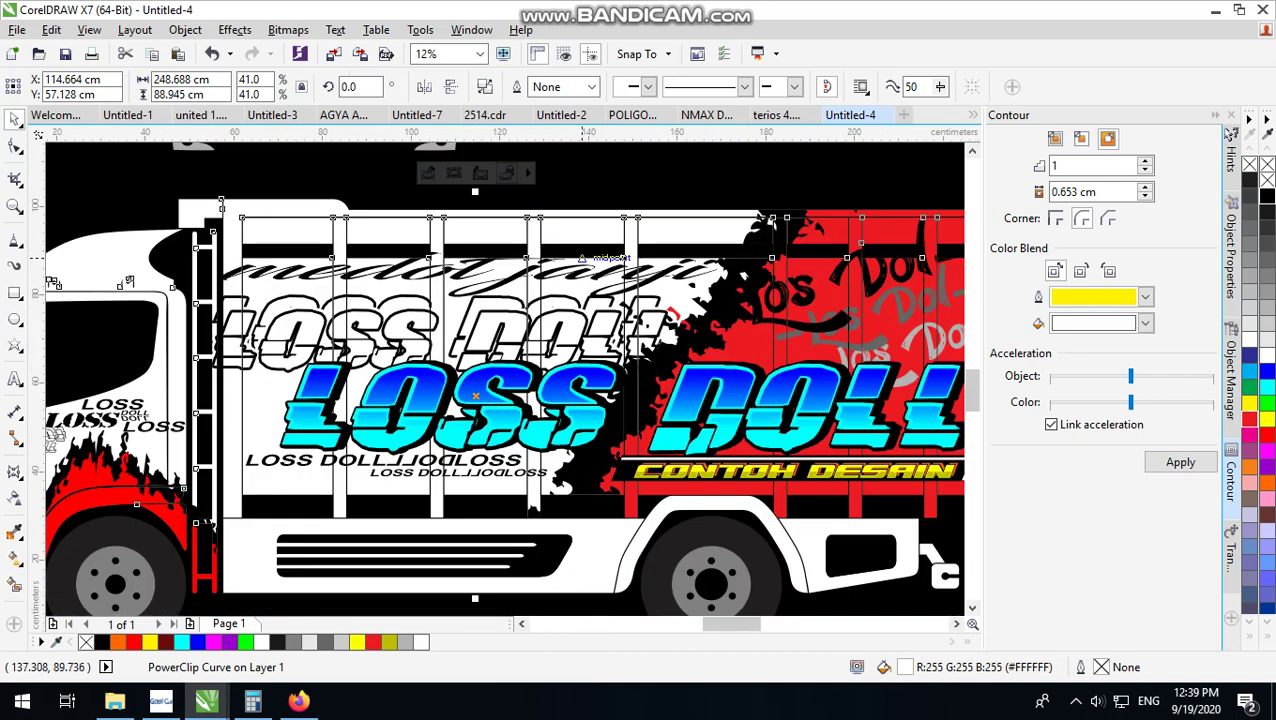
{"action": "scroll", "coordinate": [540, 305], "scroll_direction": "down", "scroll_amount": 1}
{"action": "key", "text": "Escape"}
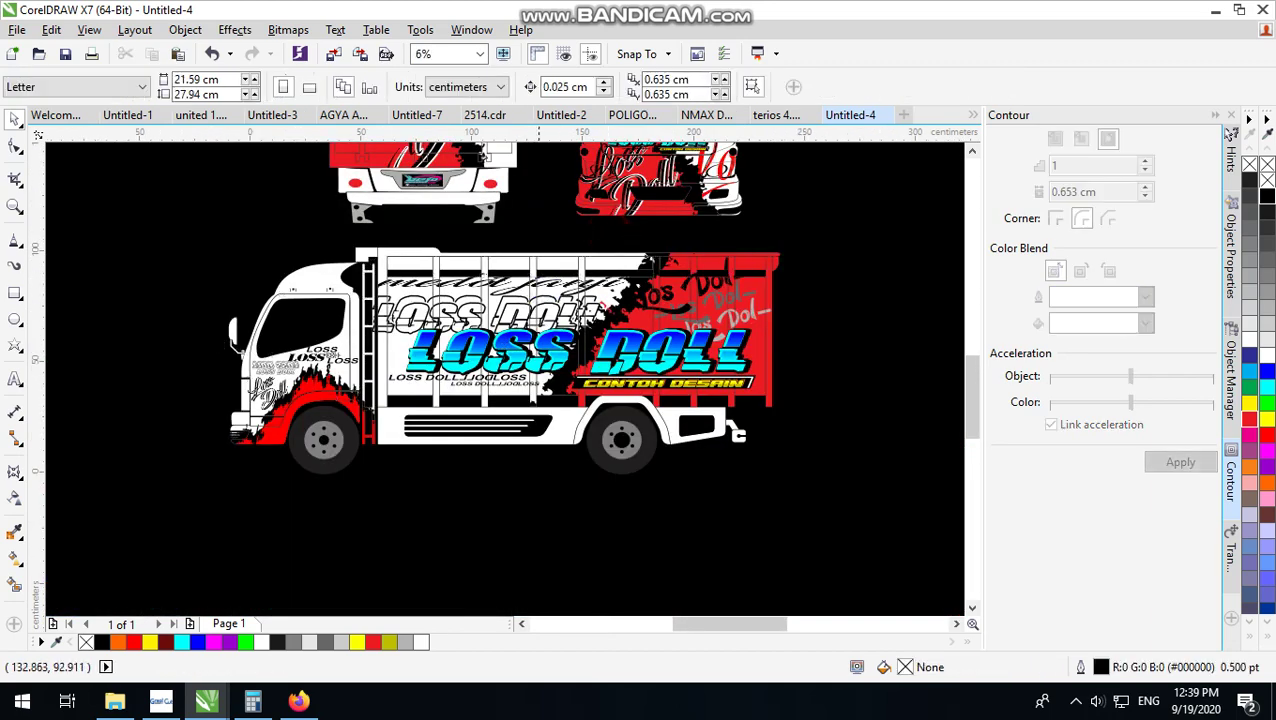
{"action": "scroll", "coordinate": [537, 278], "scroll_direction": "up", "scroll_amount": 1}
{"action": "scroll", "coordinate": [537, 278], "scroll_direction": "down", "scroll_amount": 3}
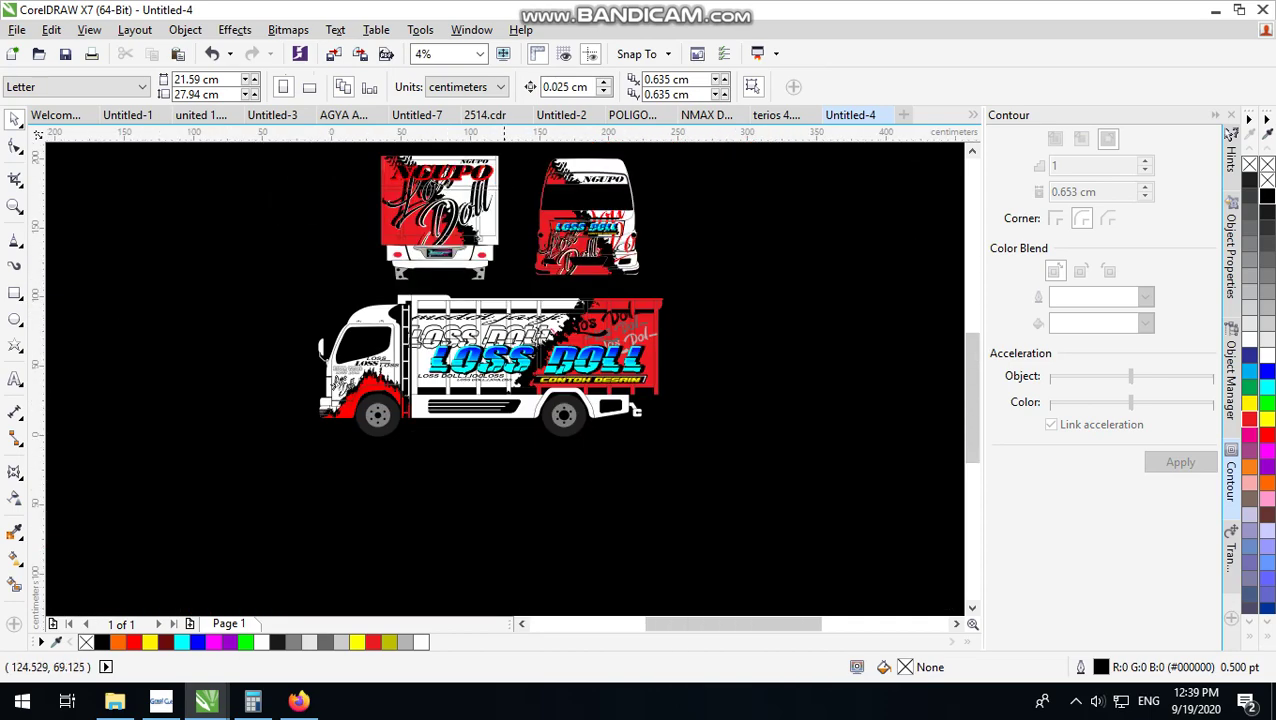
{"action": "scroll", "coordinate": [459, 170], "scroll_direction": "up", "scroll_amount": 3}
Step: Try a cyan fill on the rear panel's large NGUPO text, undo it and clear the selection
{"action": "left_click", "coordinate": [462, 190]}
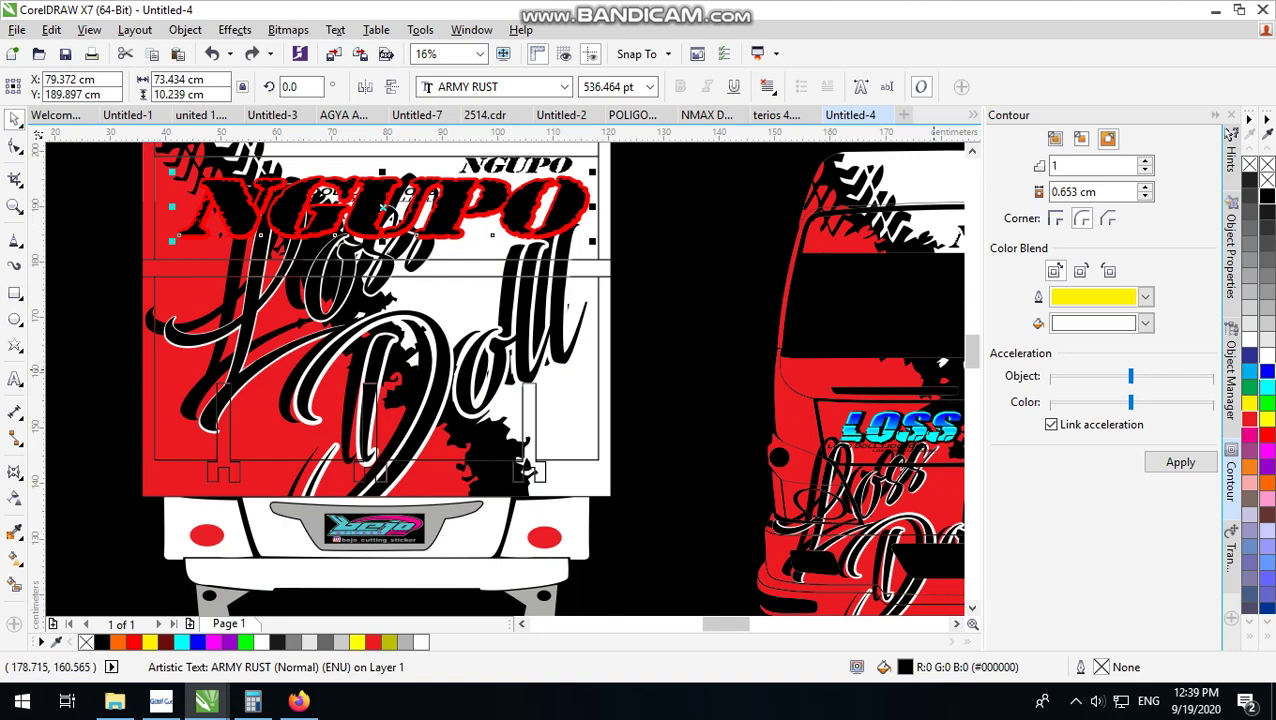
{"action": "scroll", "coordinate": [590, 346], "scroll_direction": "down", "scroll_amount": 1}
{"action": "scroll", "coordinate": [591, 343], "scroll_direction": "down", "scroll_amount": 1}
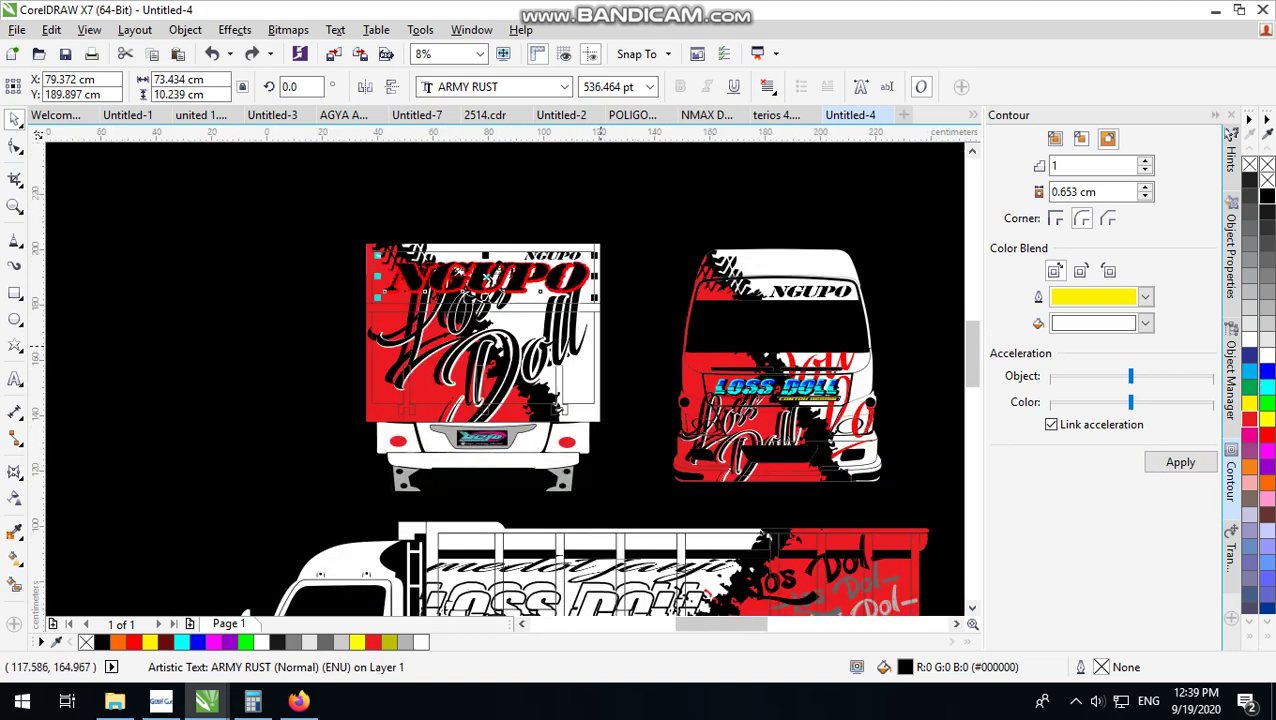
{"action": "left_click", "coordinate": [1266, 387]}
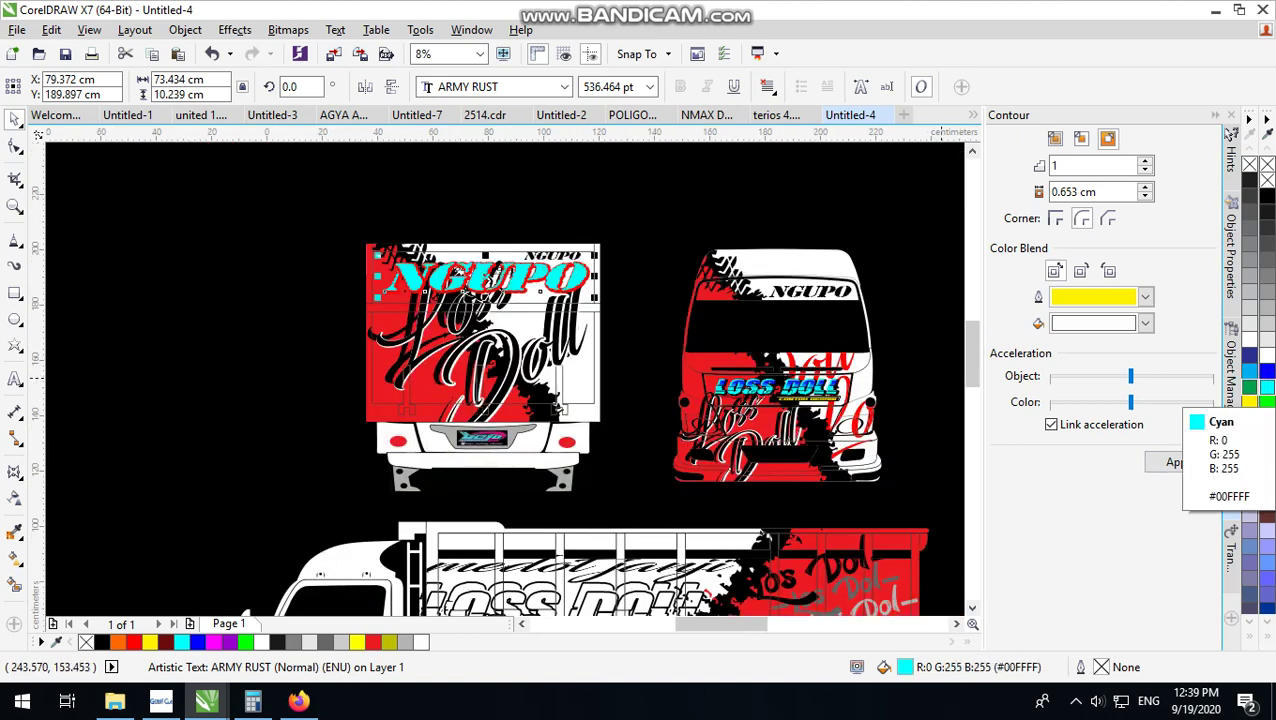
{"action": "key", "text": "ctrl+z"}
{"action": "scroll", "coordinate": [605, 287], "scroll_direction": "down", "scroll_amount": 1}
{"action": "scroll", "coordinate": [640, 410], "scroll_direction": "up", "scroll_amount": 2}
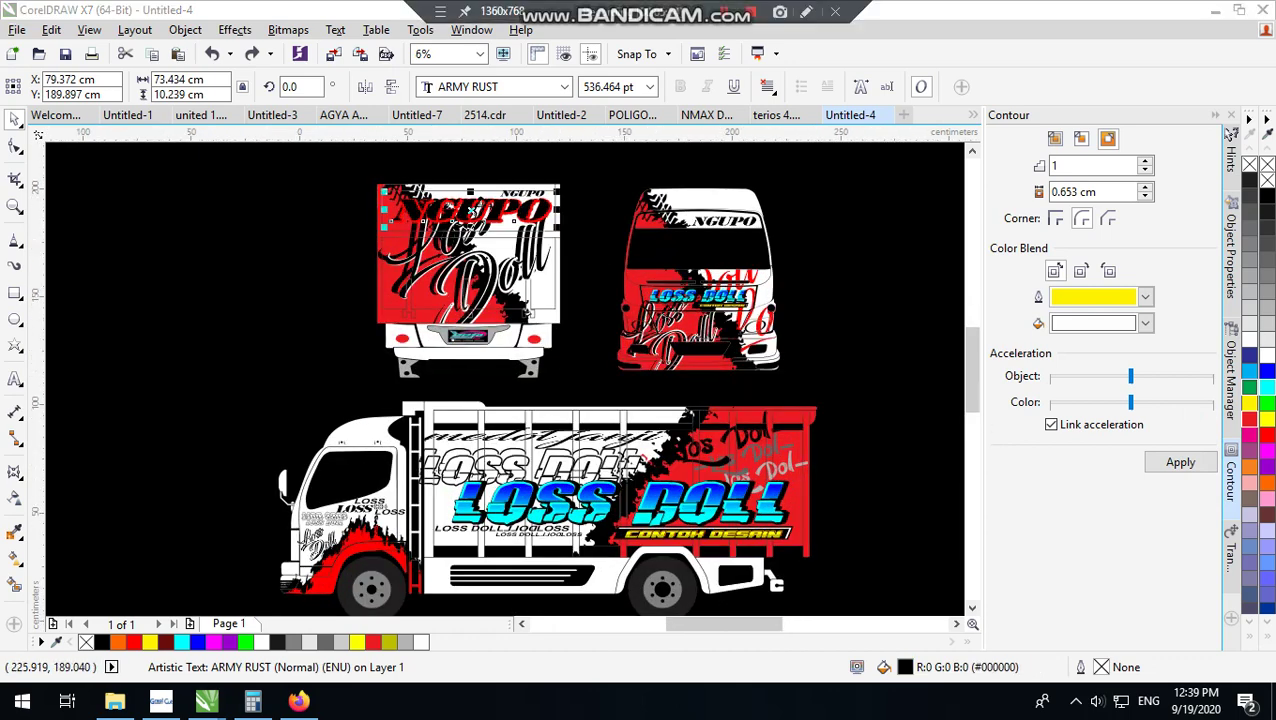
{"action": "left_click", "coordinate": [837, 270]}
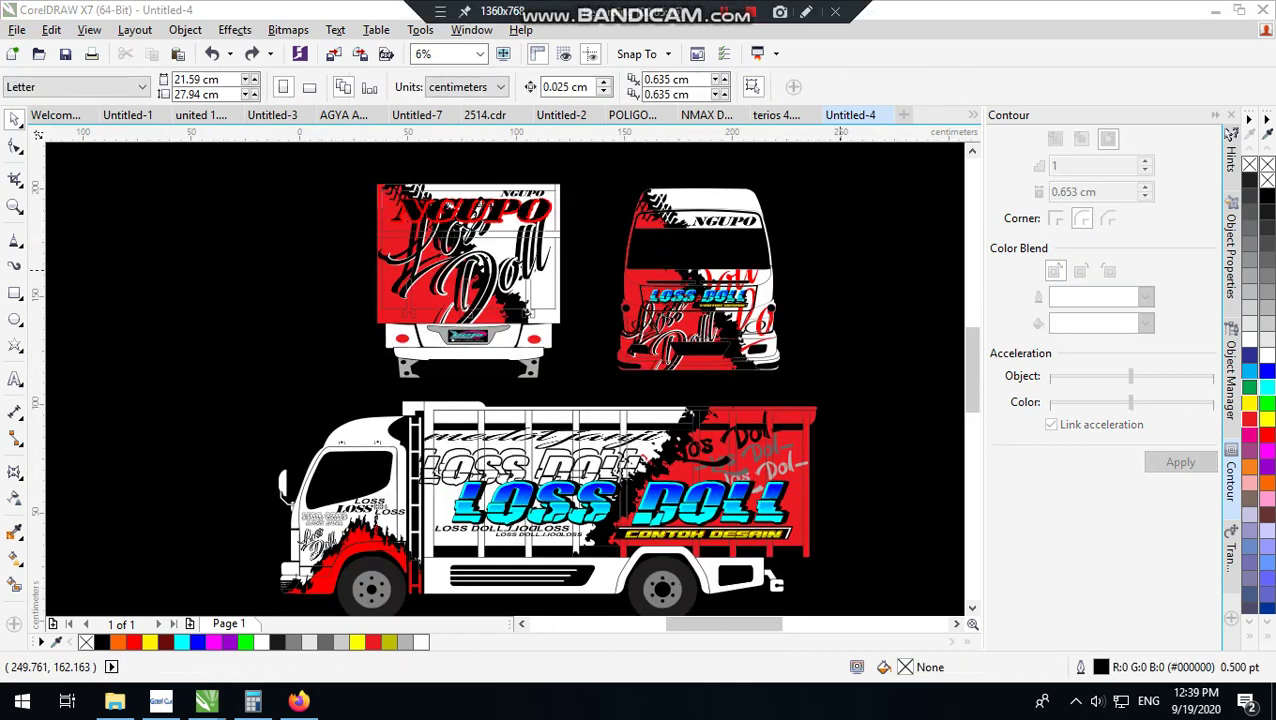